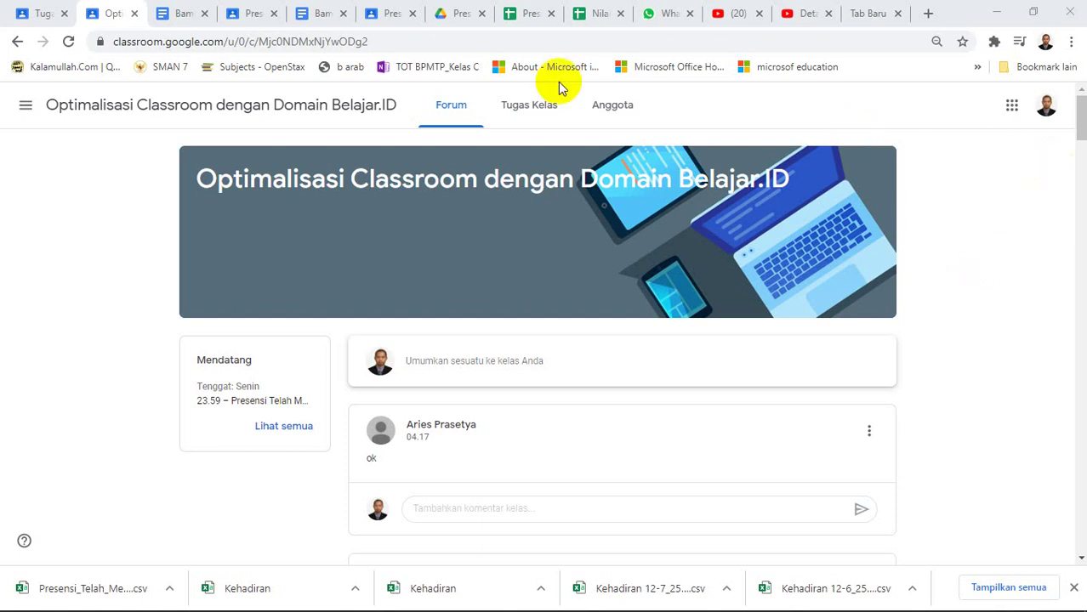
Open the class's Tugas Kelas page and expand the material on doing Presensi under Cara Mengerjakan Tugas Pelatihan
left_click(536, 110)
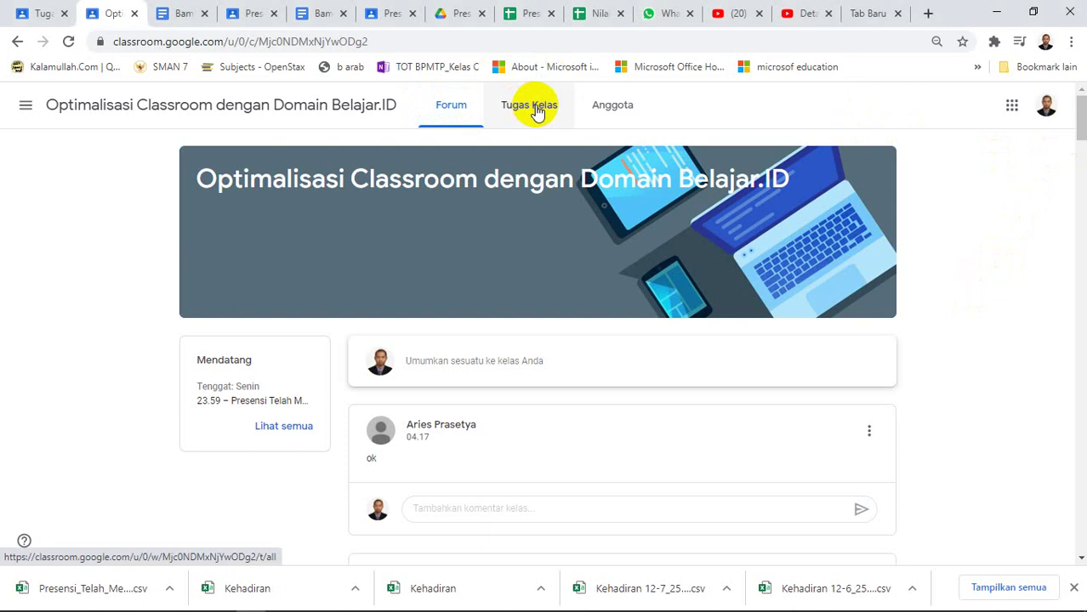
left_click(537, 110)
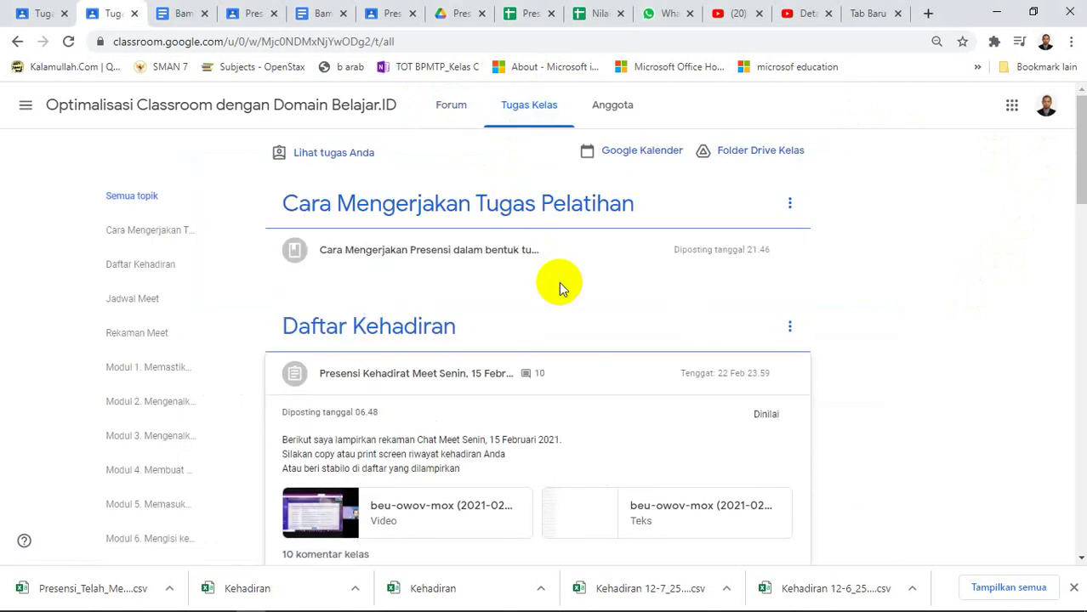
left_click(399, 257)
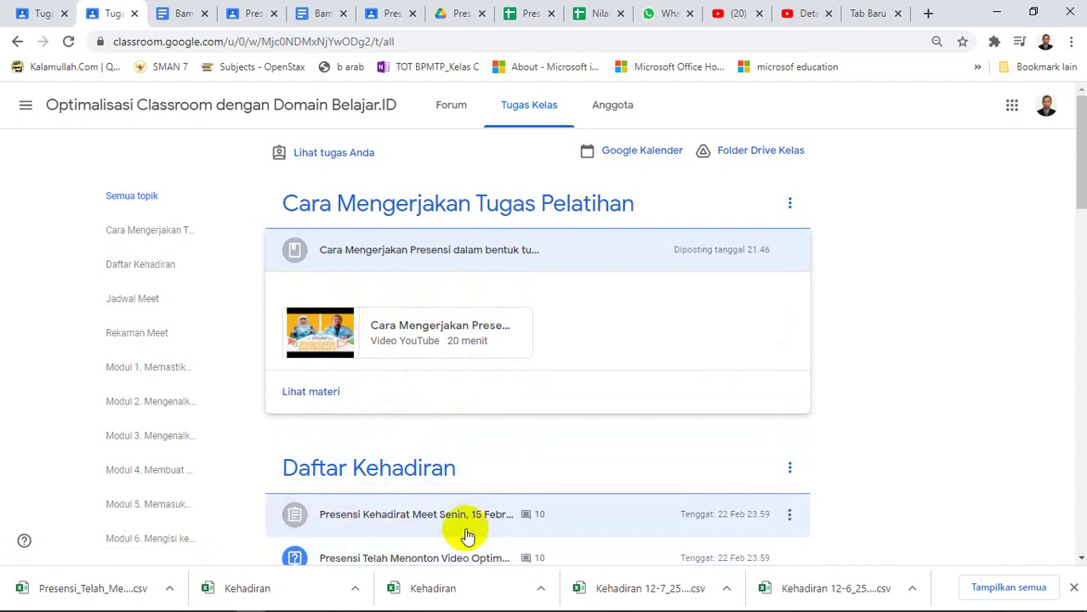
Open the full question "Presensi Telah Menonton Video Optimalisasi GMAIL di Belajar.ID" under the Daftar Kehadiran topic
scroll(657, 481, "down", 2)
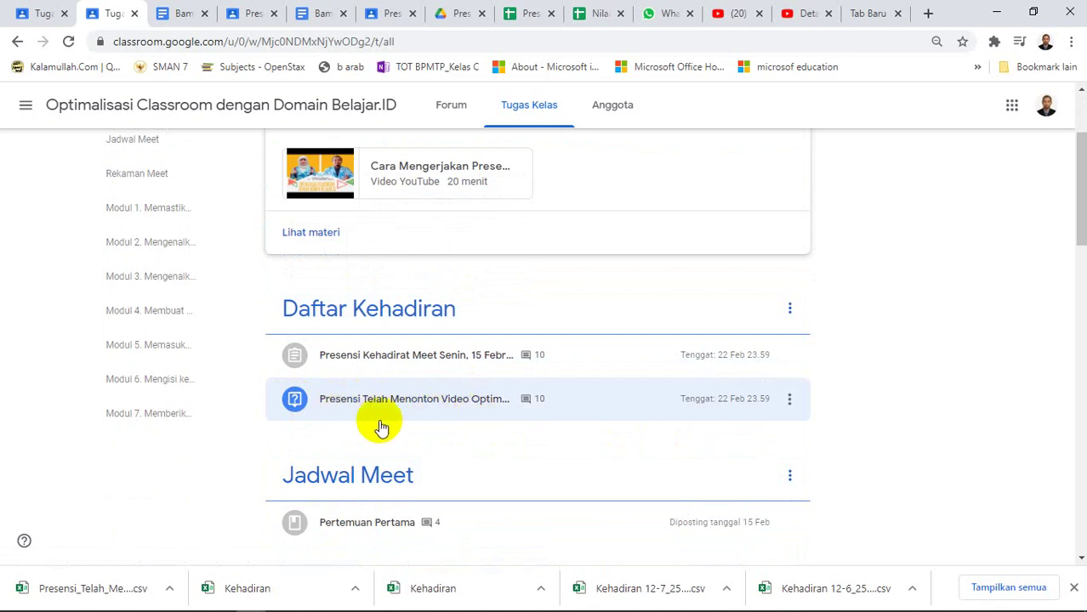
left_click(441, 412)
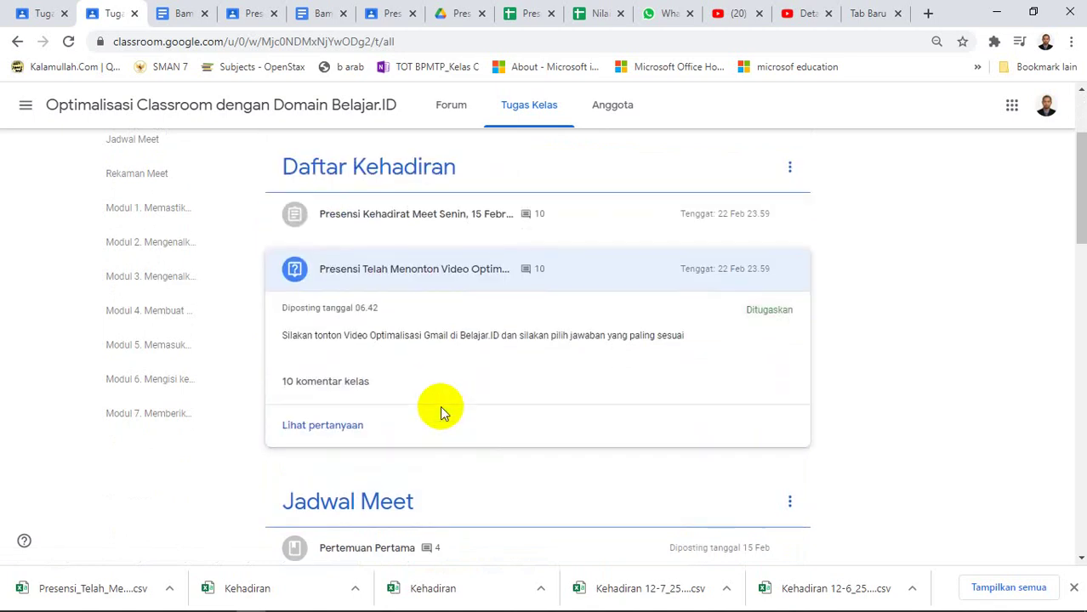
left_click(338, 428)
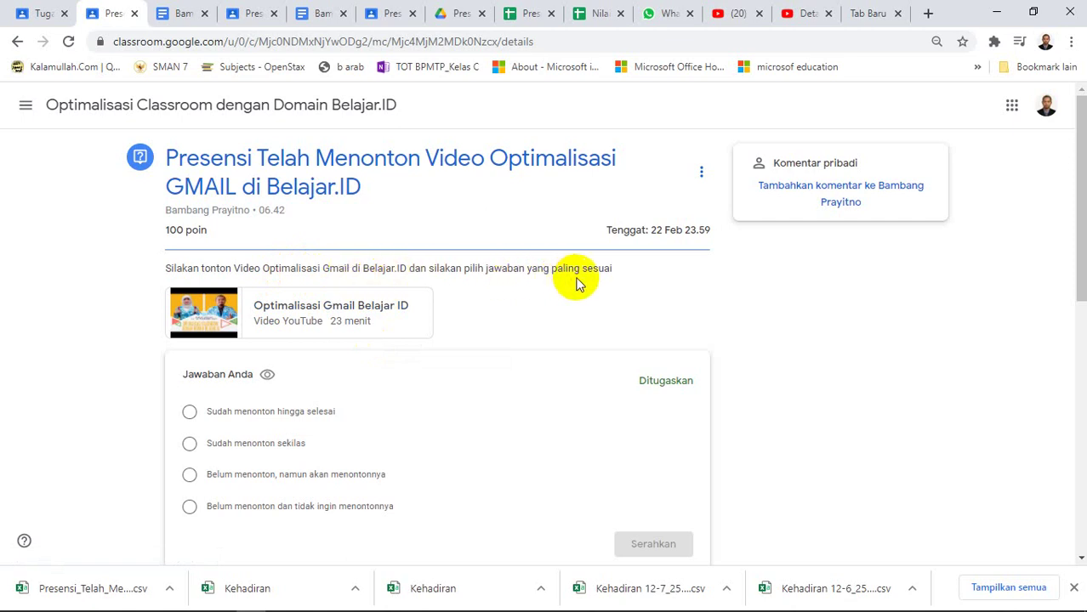
Play the question's attached video "Optimalisasi Gmail Belajar ID" and open it on YouTube
left_click(214, 318)
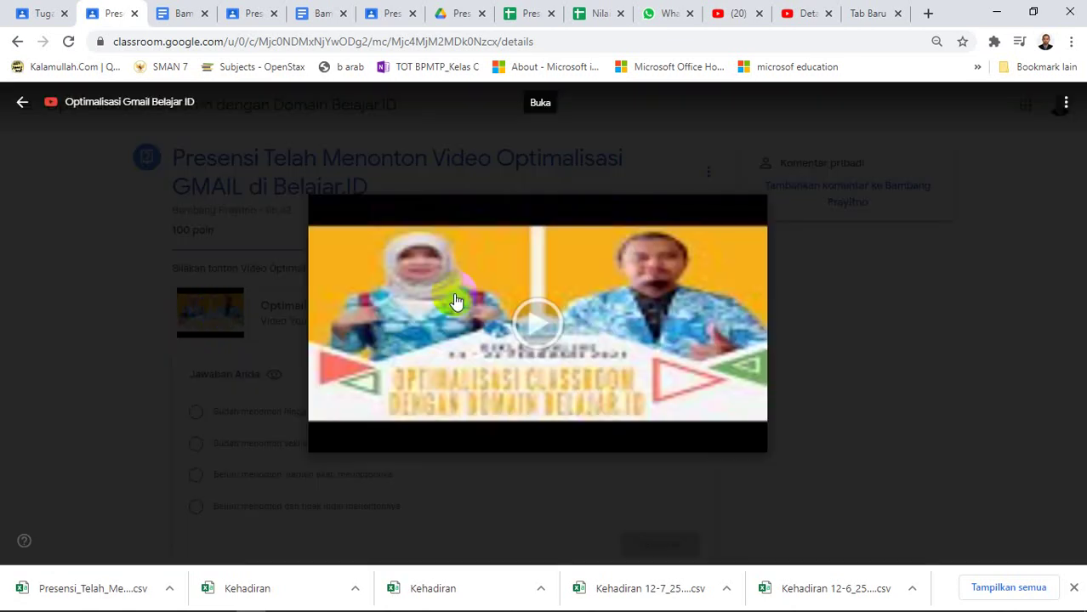
left_click(545, 320)
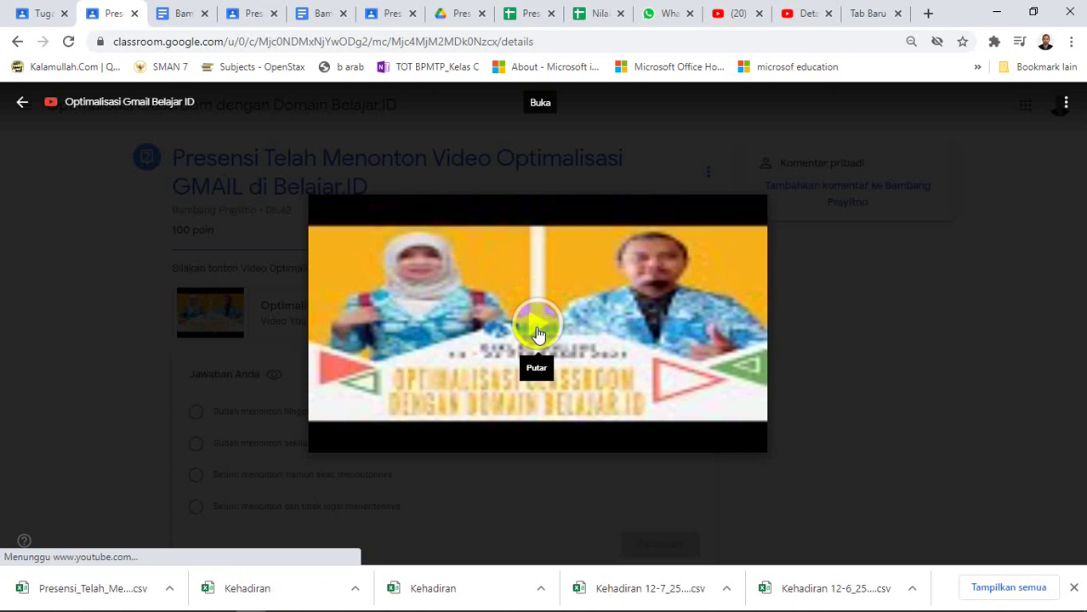
left_click(537, 335)
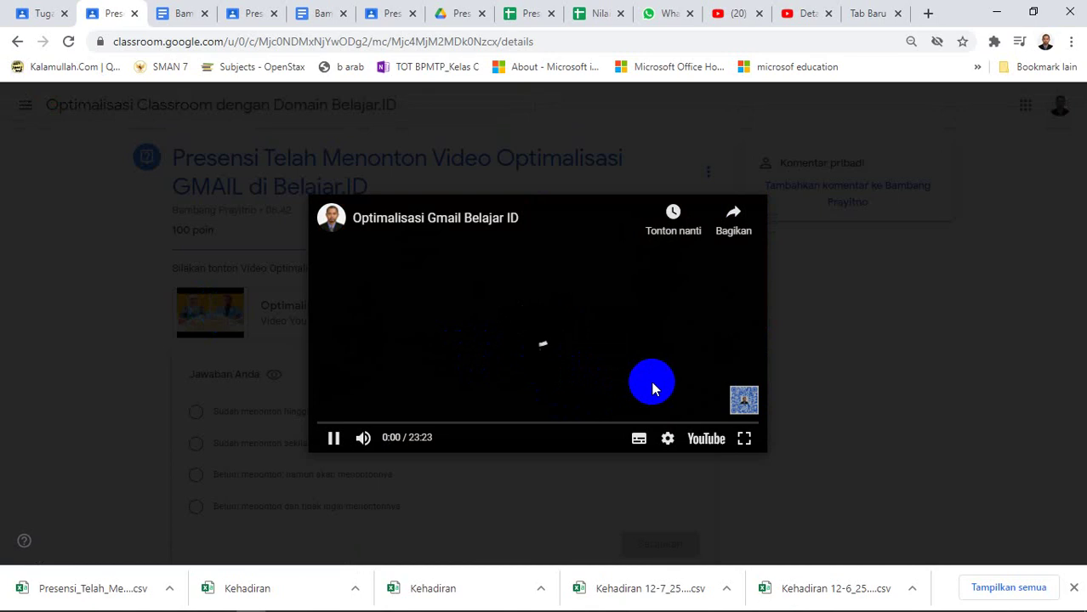
left_click(706, 440)
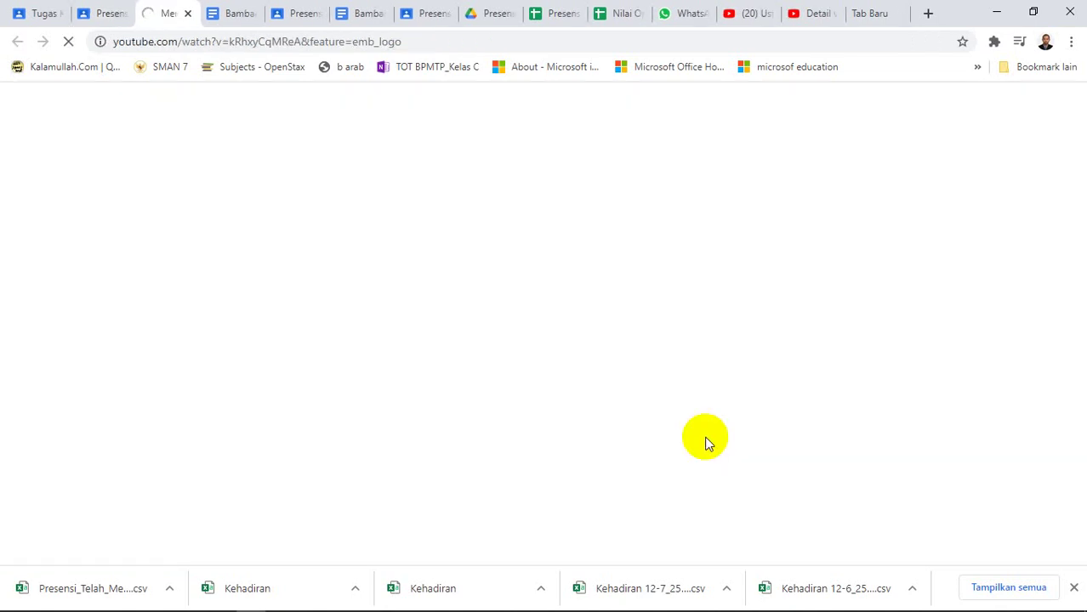
Compare the video preview embedded in Classroom with its YouTube page, and watch the video full screen on YouTube
left_click(103, 13)
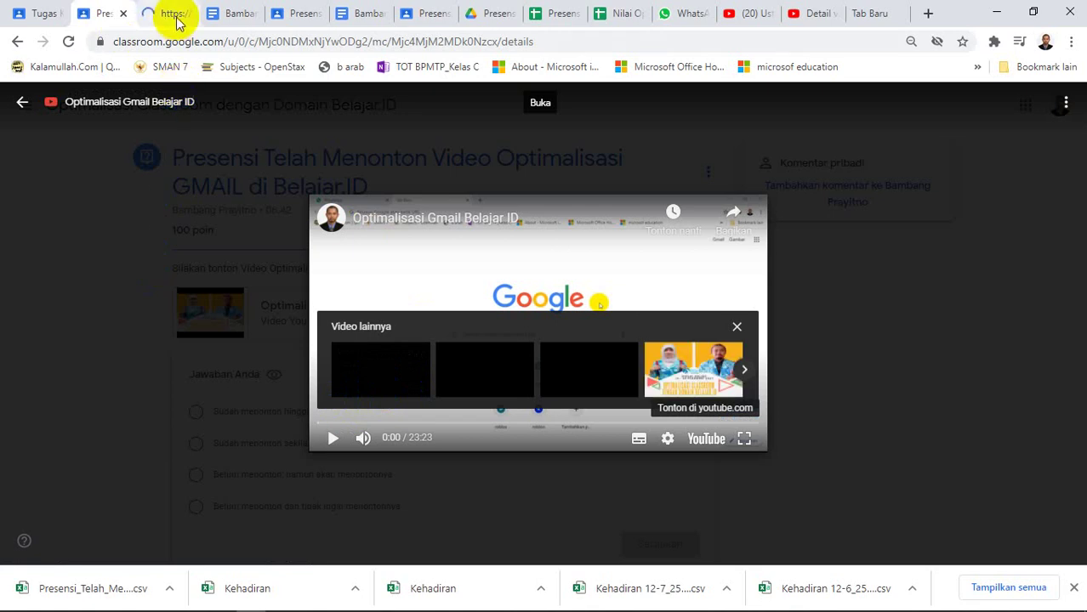
left_click(334, 439)
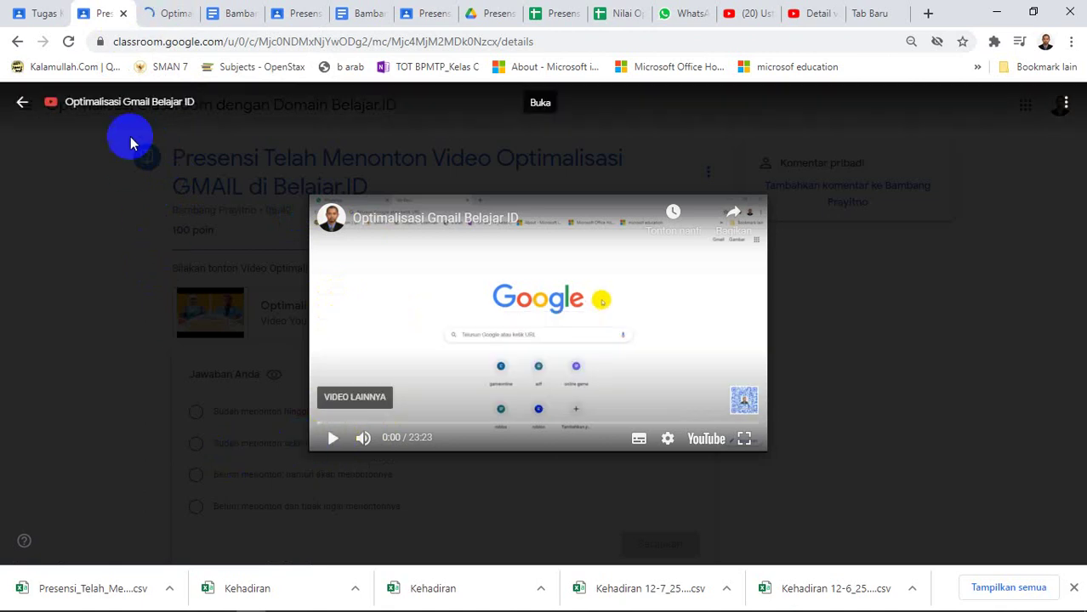
left_click(170, 14)
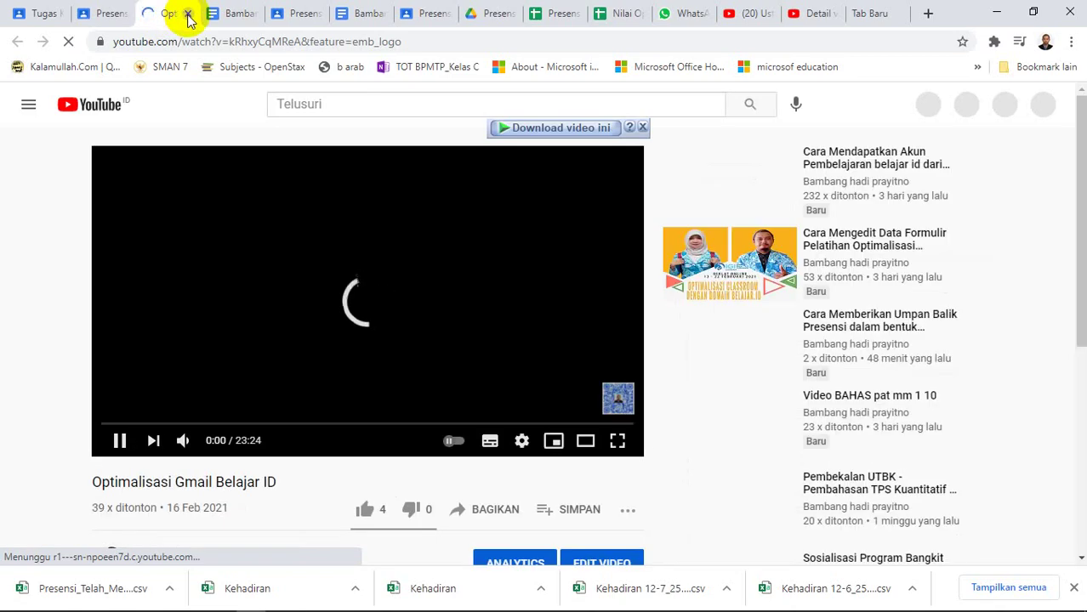
left_click(99, 17)
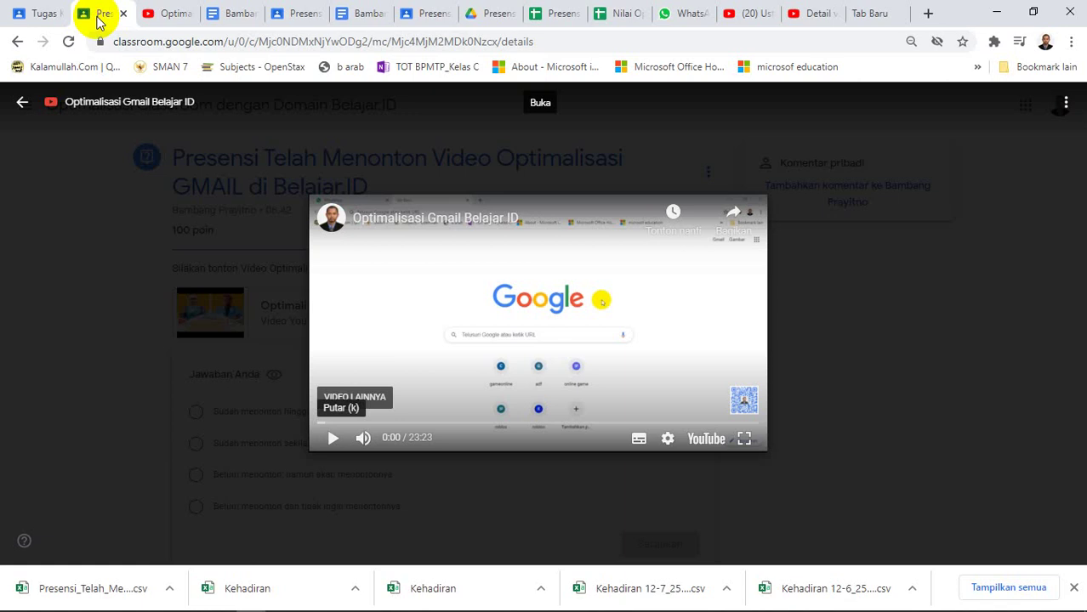
left_click(172, 14)
left_click(347, 277)
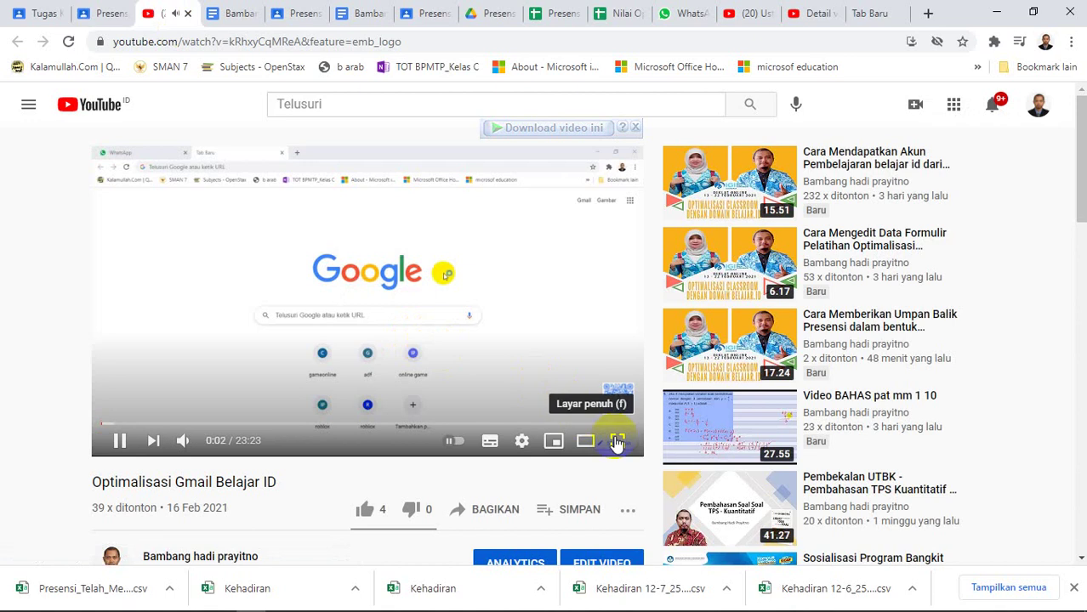
left_click(616, 441)
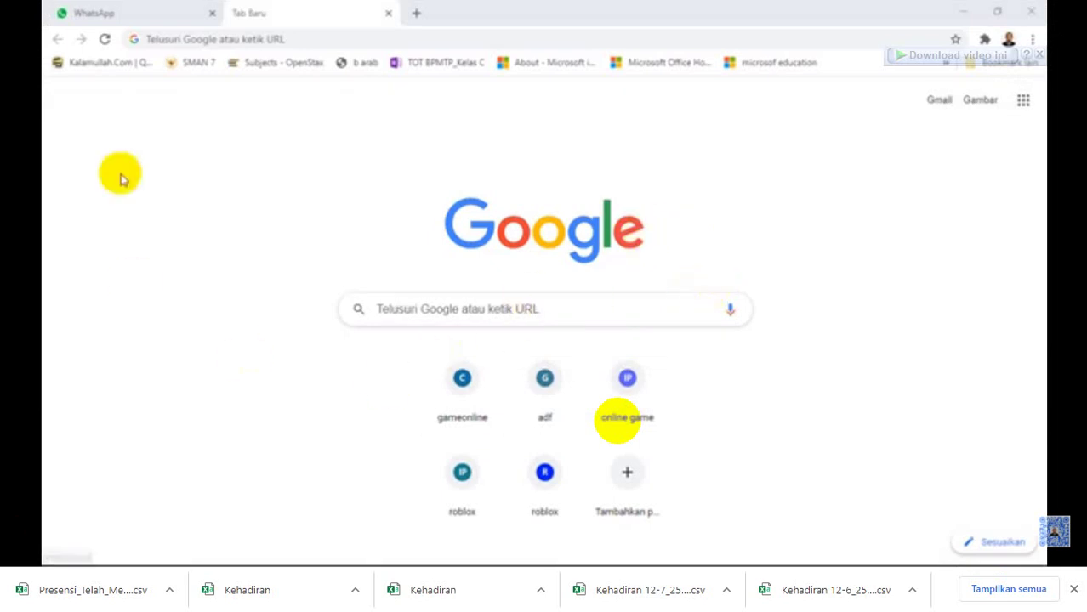
Check the WhatsApp page briefly and open Gmail from the Google start page
left_click(173, 15)
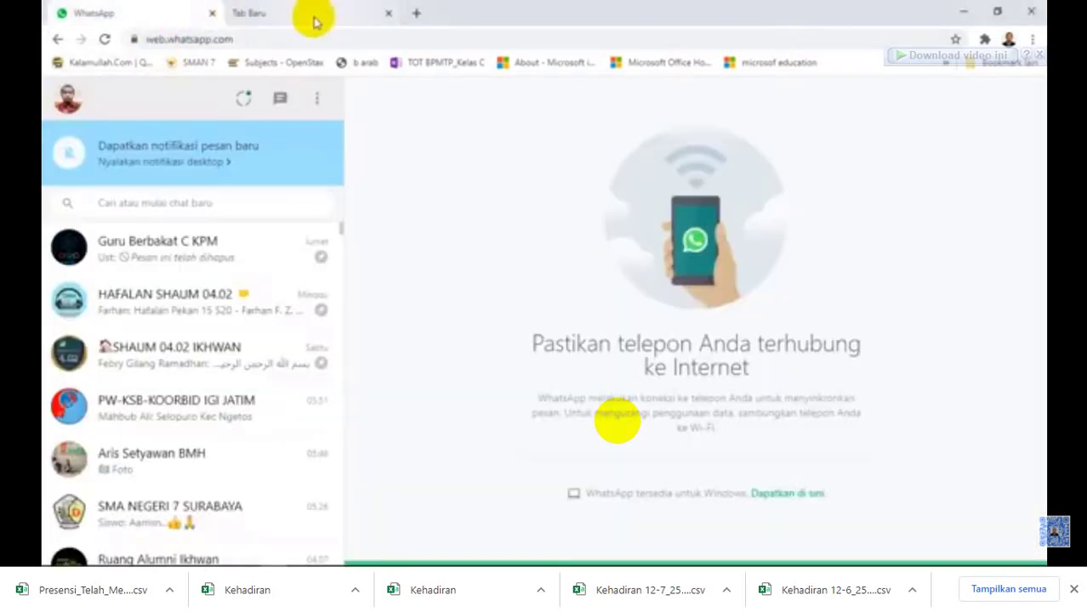
left_click(313, 19)
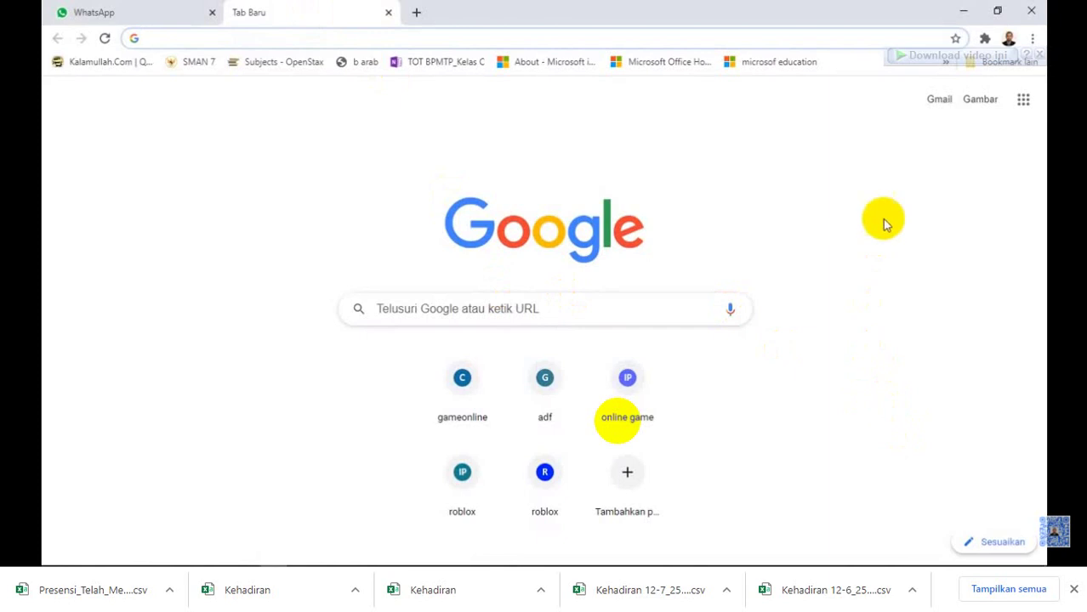
left_click(936, 106)
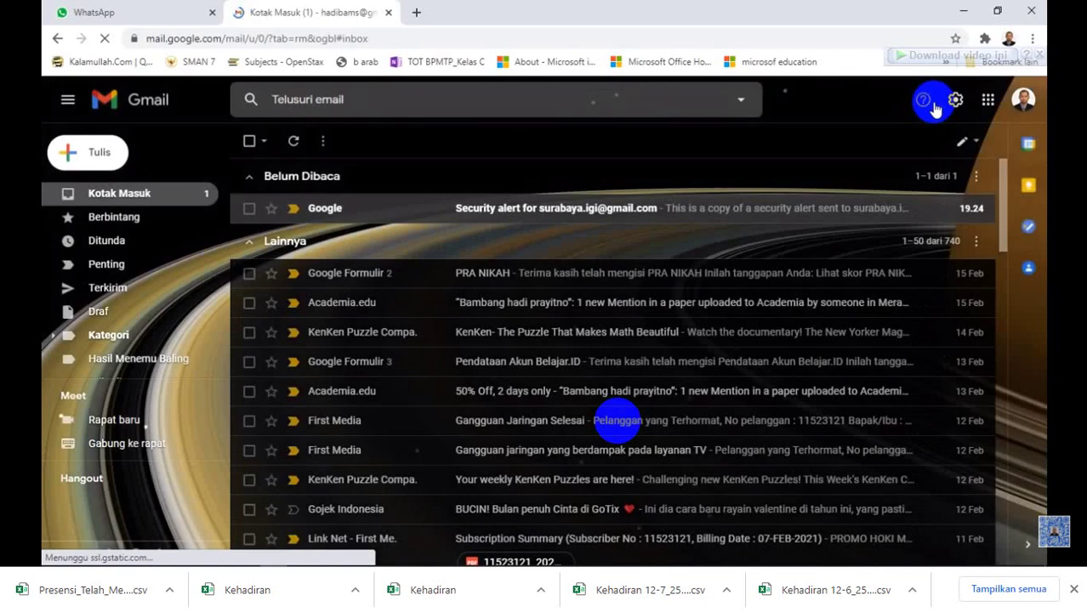
Switch Gmail to the teacher's guru.sma.belajar.id account from the list of signed-in accounts
left_click(1025, 112)
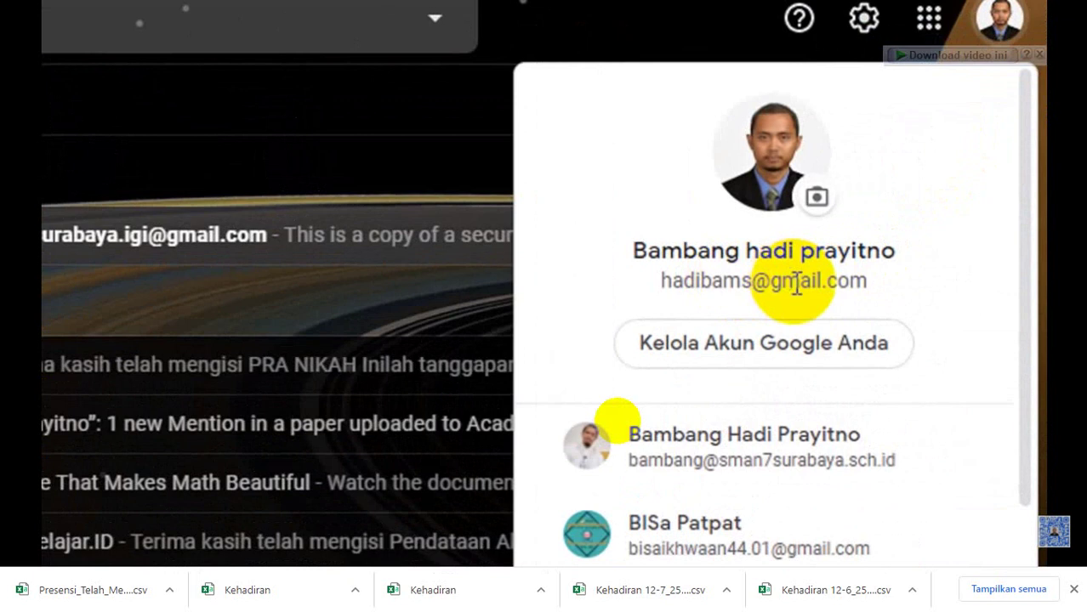
scroll(837, 442, "down", 2)
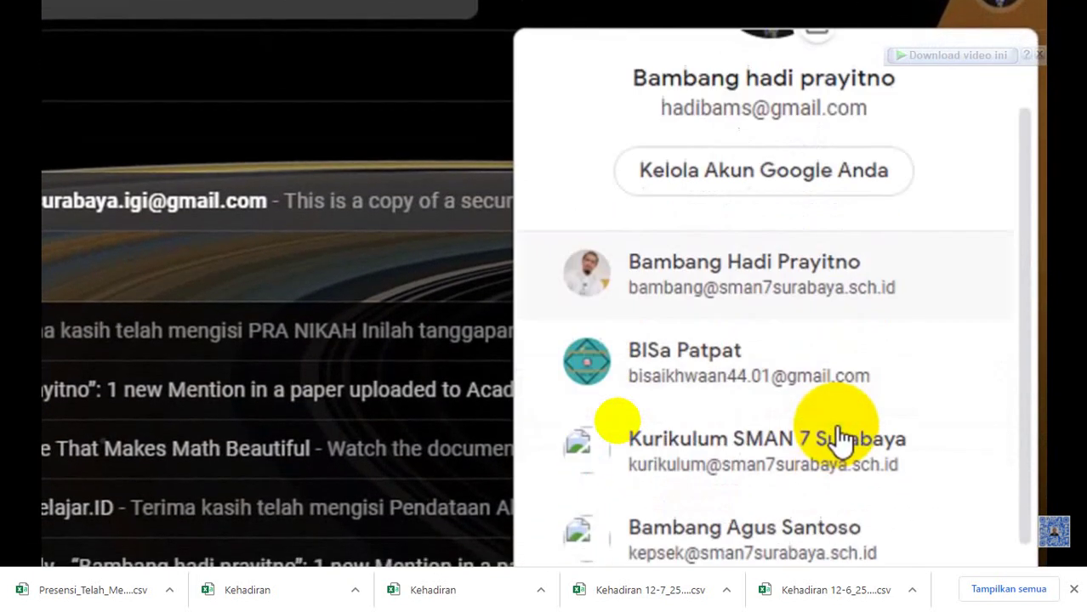
scroll(837, 440, "down", 3)
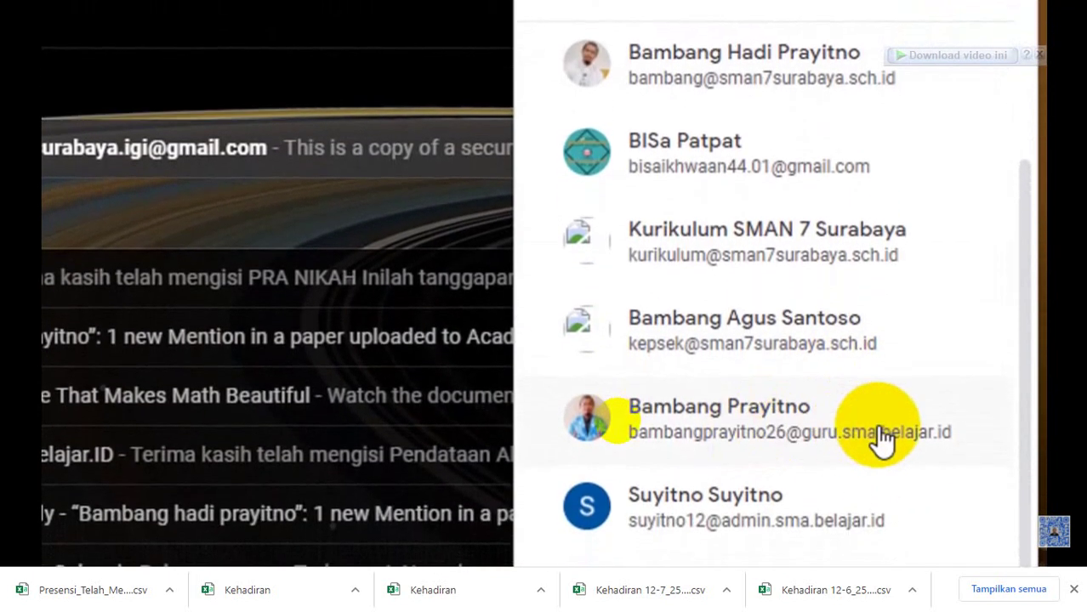
left_click(718, 421)
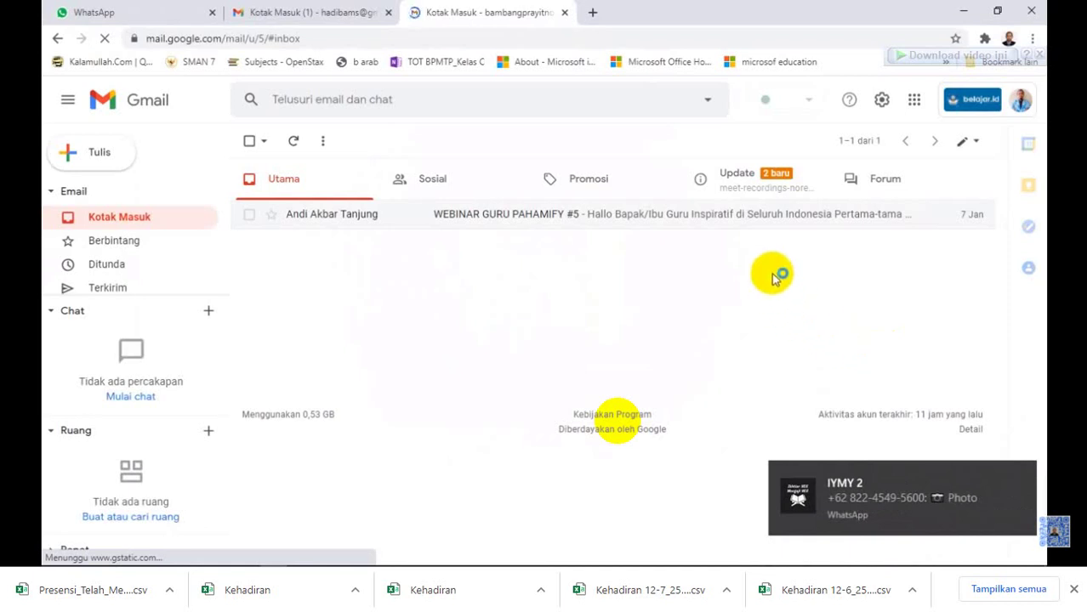
Open the Meet recording e-mail "beu-owov-mox (2021-02-15 at 04:44 GMT-8)" in the Update category and view its attachments
left_click(727, 184)
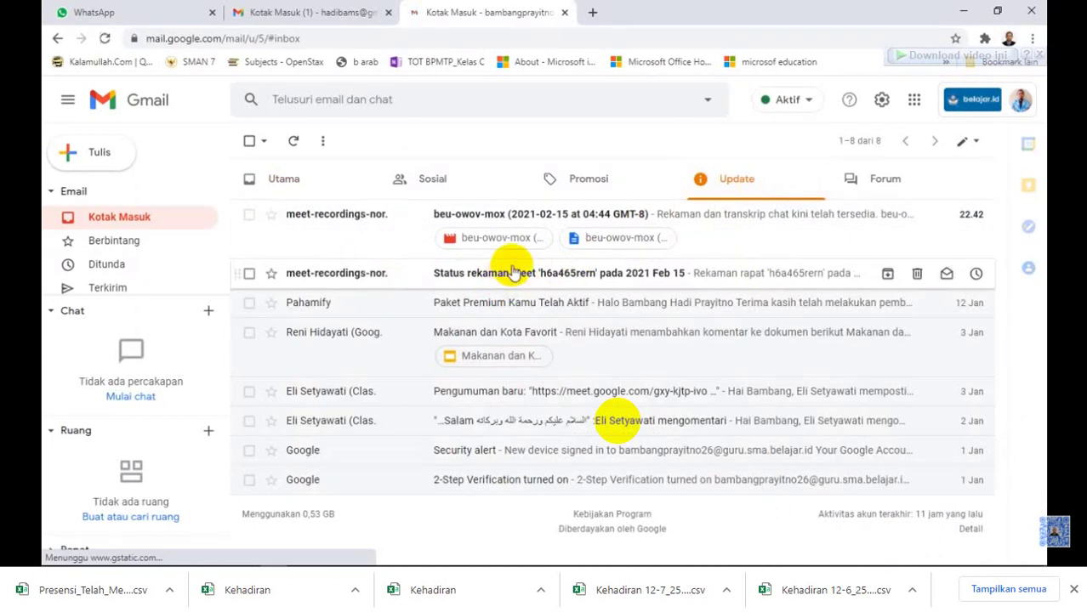
left_click(560, 221)
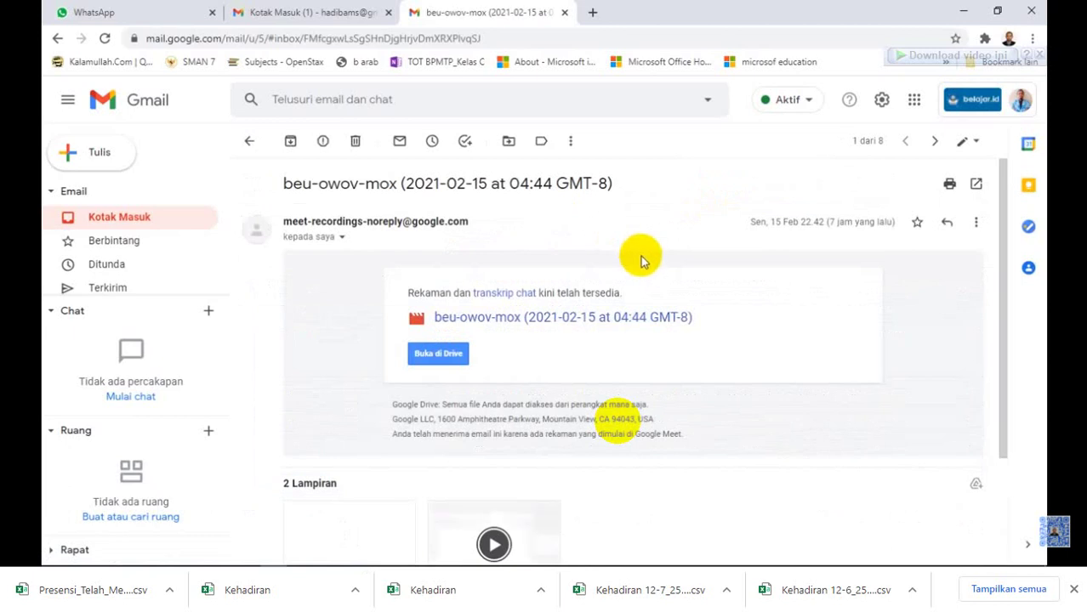
scroll(650, 262, "down", 3)
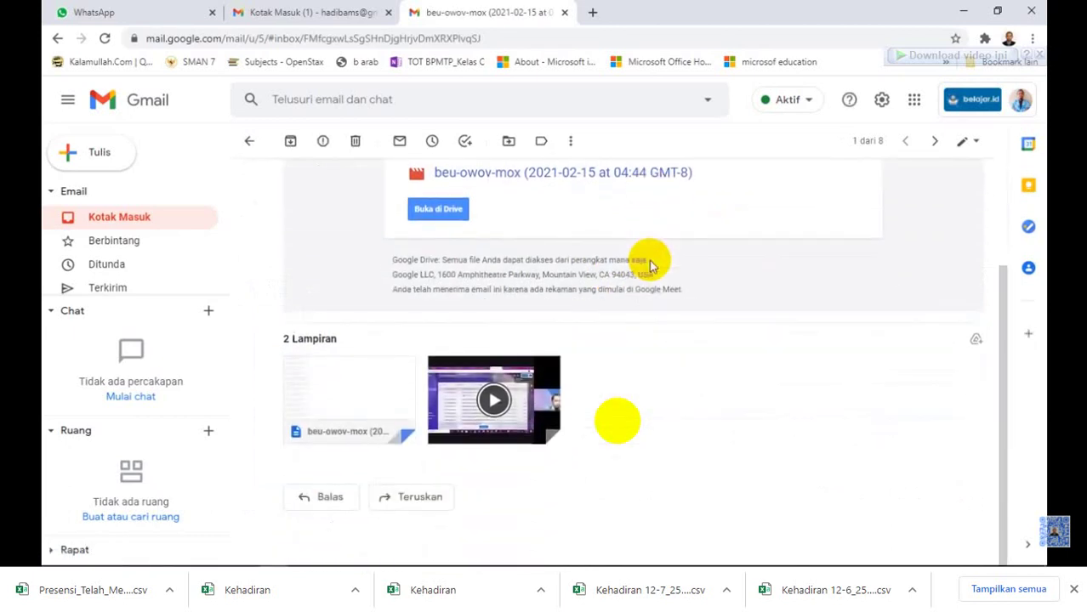
Open the Meet Recordings folder in Google Drive that contains the e-mail's attached chat transcript
mouse_move(340, 411)
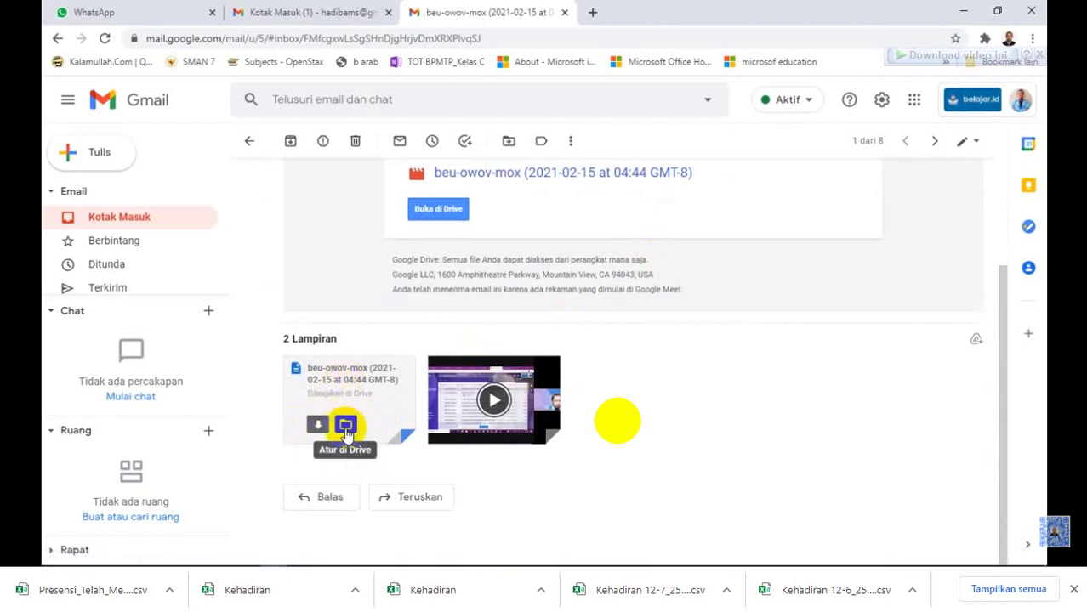
left_click(346, 428)
left_click(345, 426)
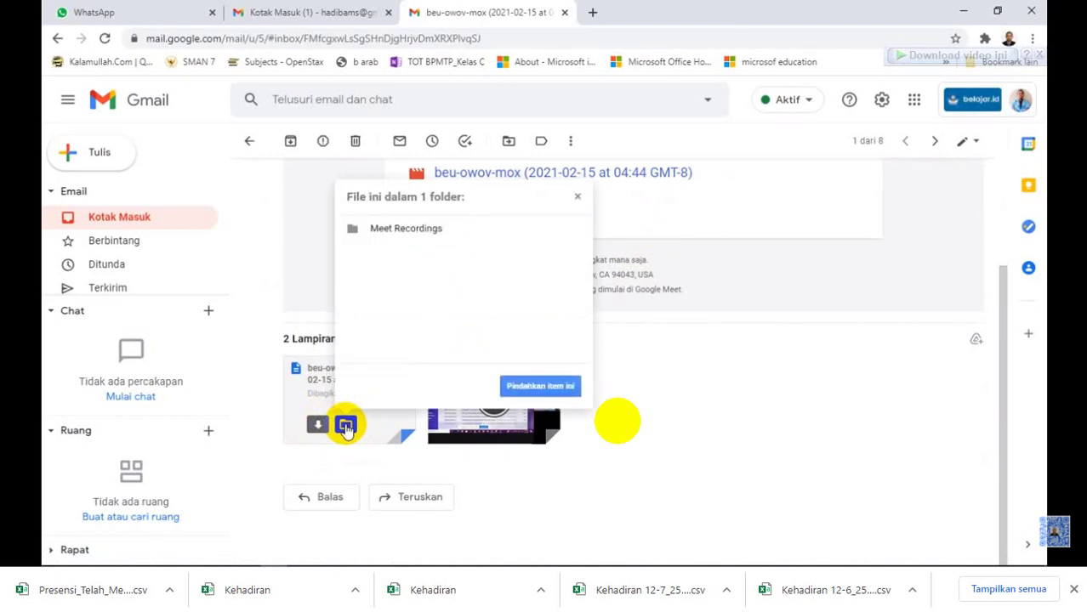
left_click(405, 229)
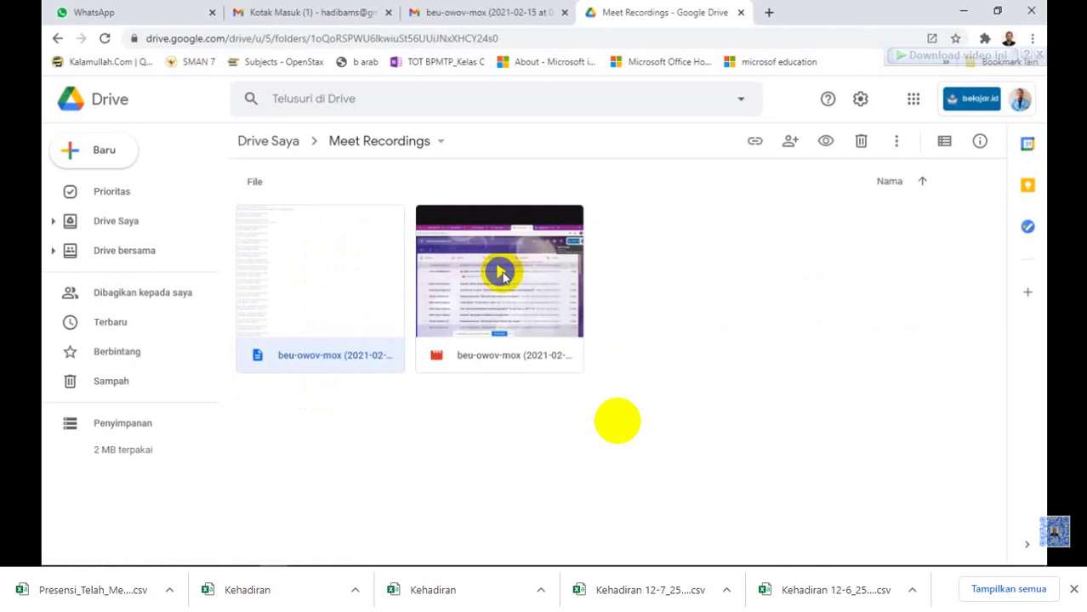
Open the beu-owov-mox chat transcript and search it for "hadir"
double_click(284, 273)
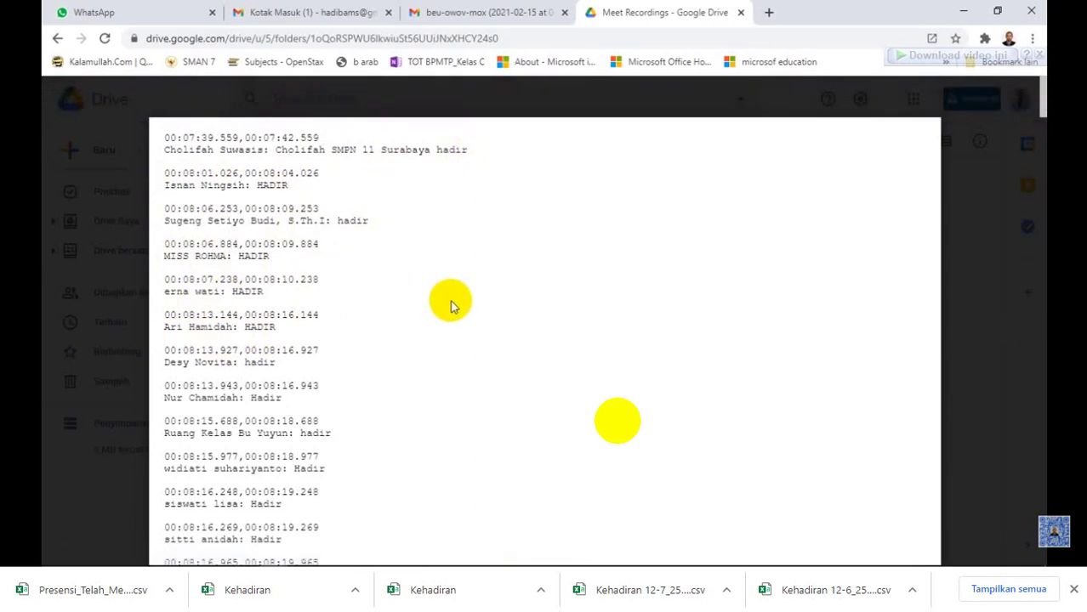
key("ctrl+f")
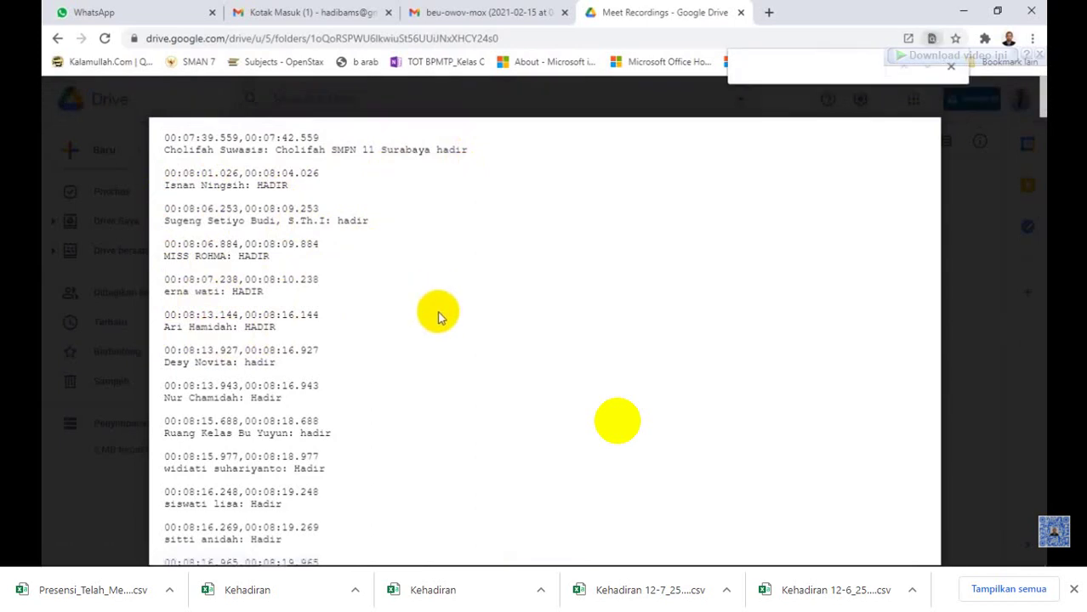
type("hadir")
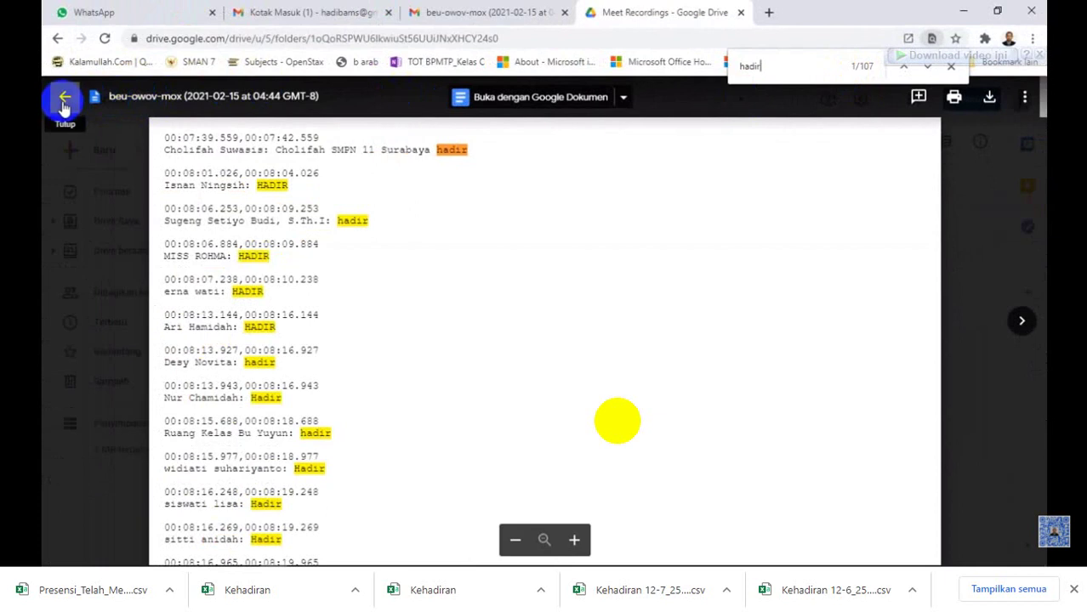
Close the chat transcript and play the beu-owov-mox meeting recording from the same Drive folder
left_click(64, 100)
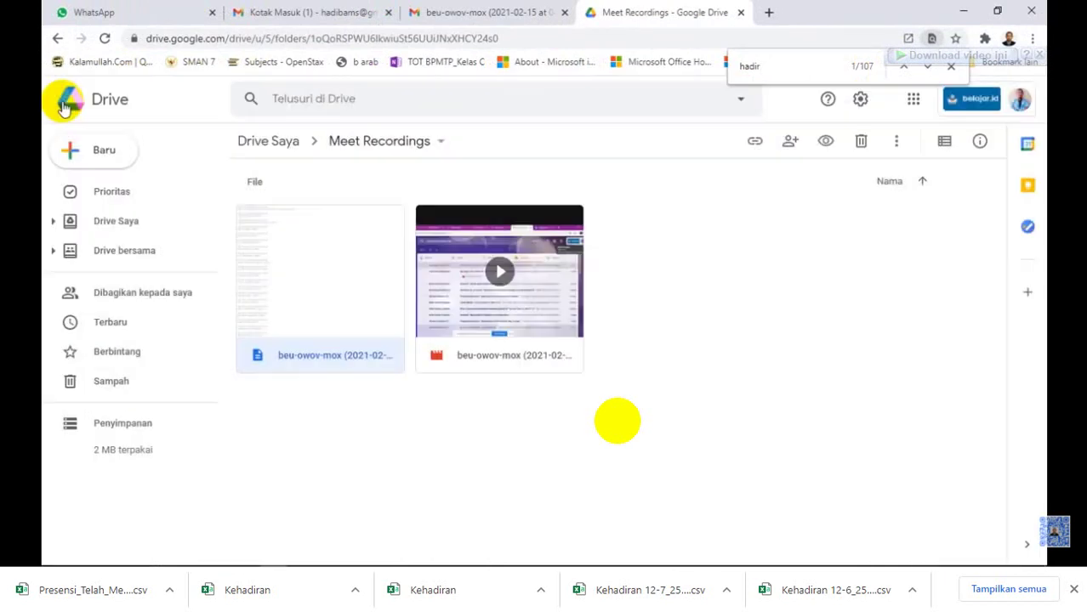
double_click(502, 274)
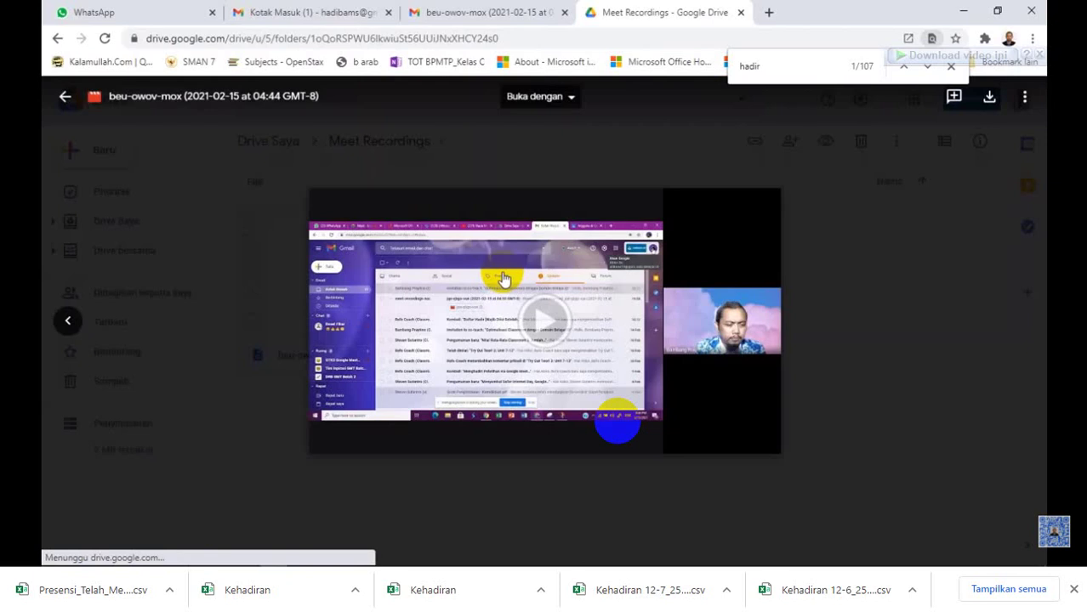
left_click(501, 279)
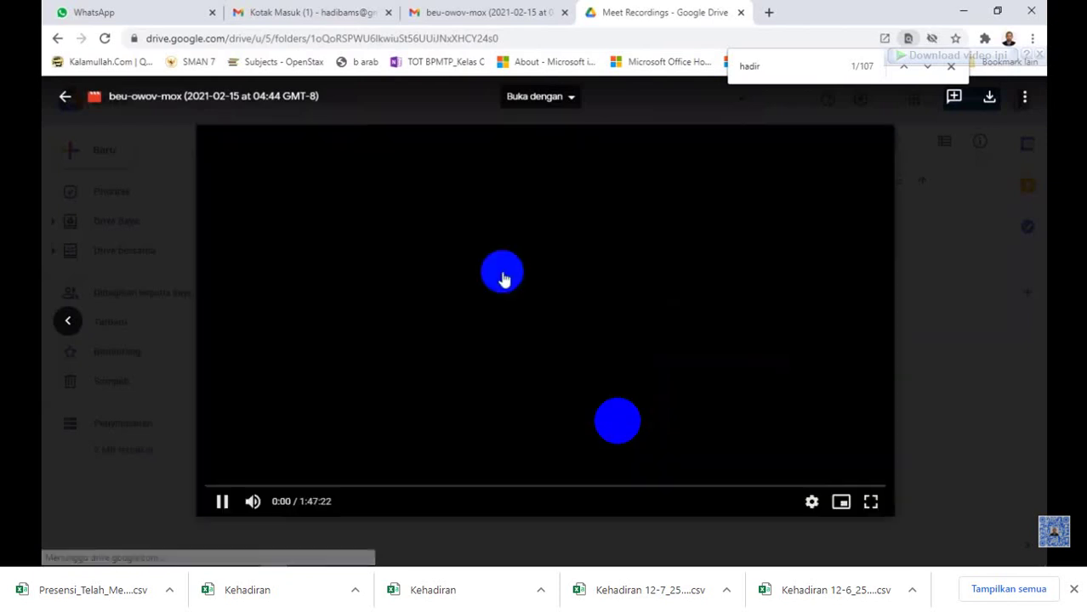
Pause the beu-owov-mox recording and close both the page search and the video preview
left_click(502, 279)
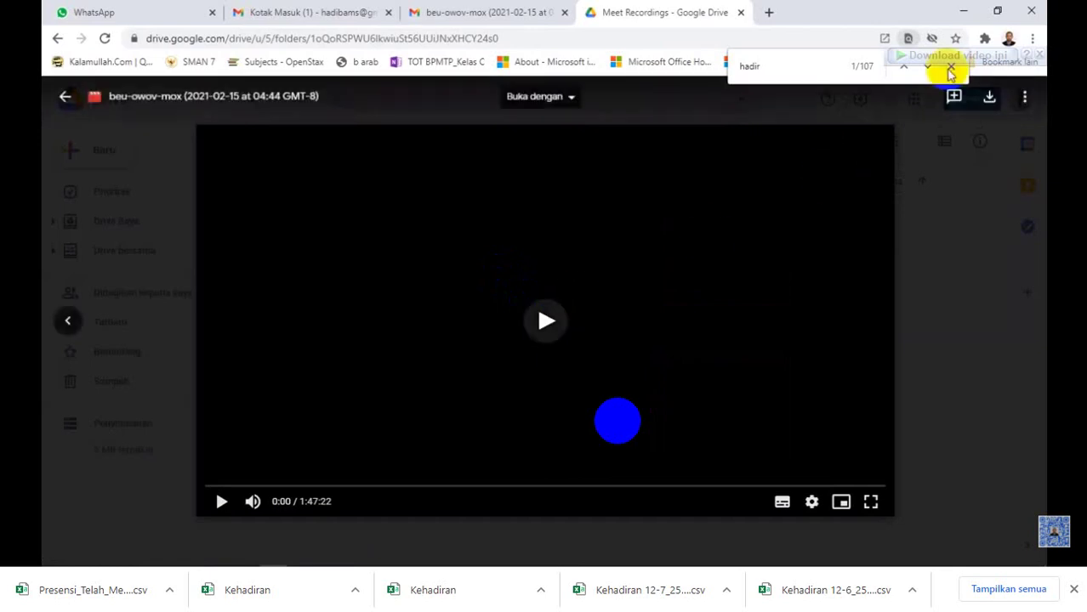
left_click(950, 66)
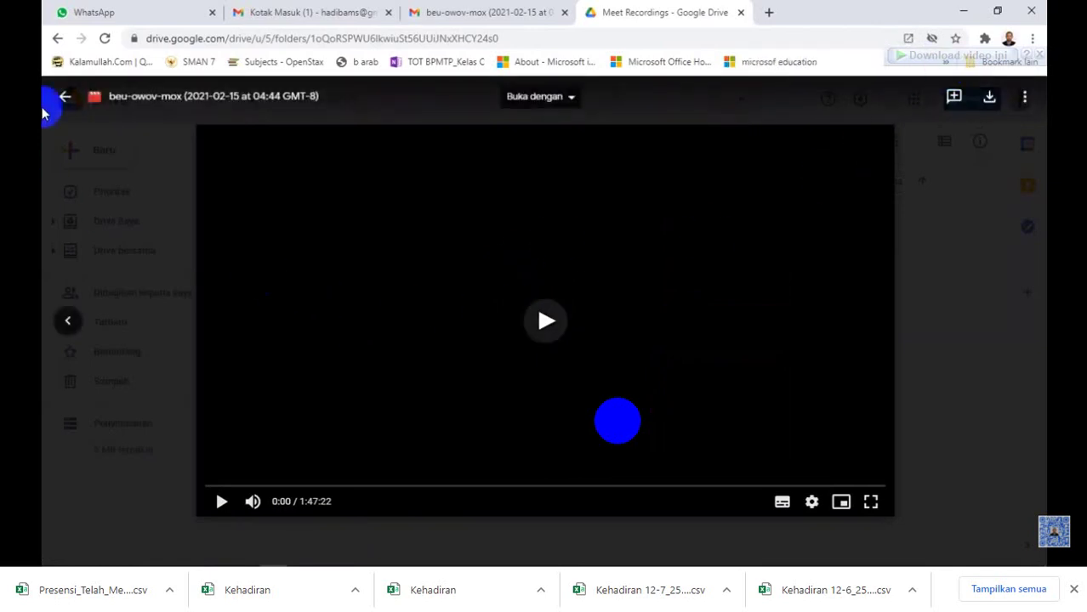
left_click(64, 99)
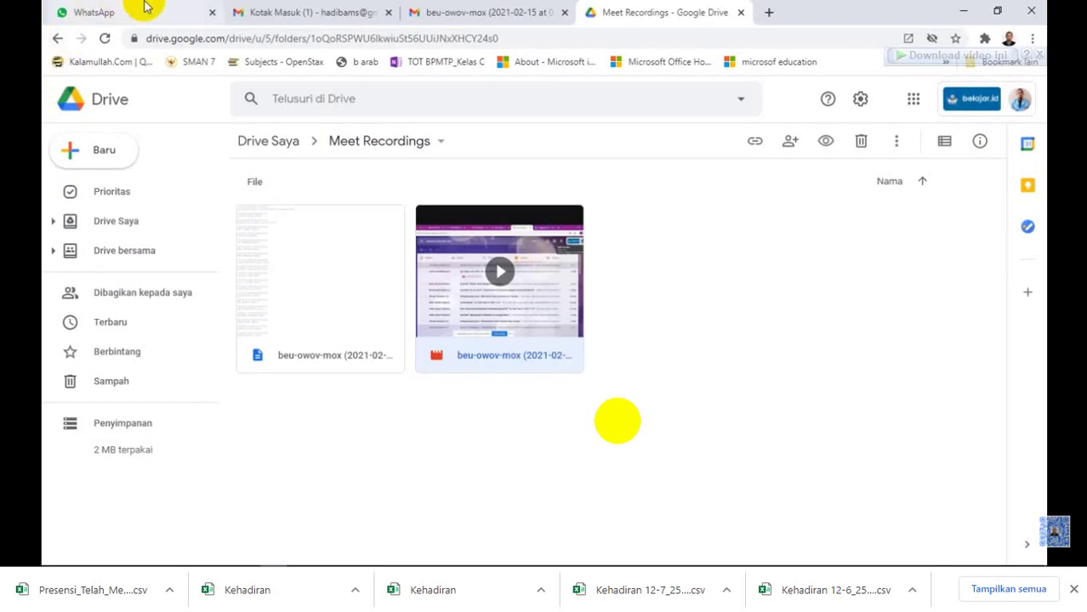
Return to the Gmail inbox and read the e-mail "Status rekaman Meet 'h6a465rern' pada 2021 Feb 15" in the Update category
left_click(521, 19)
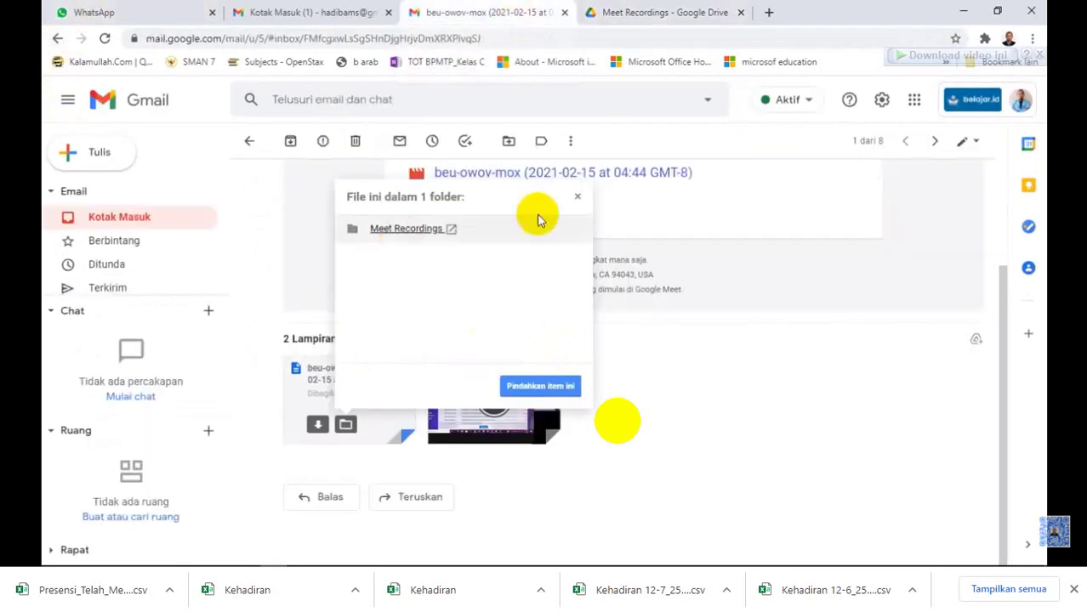
left_click(578, 196)
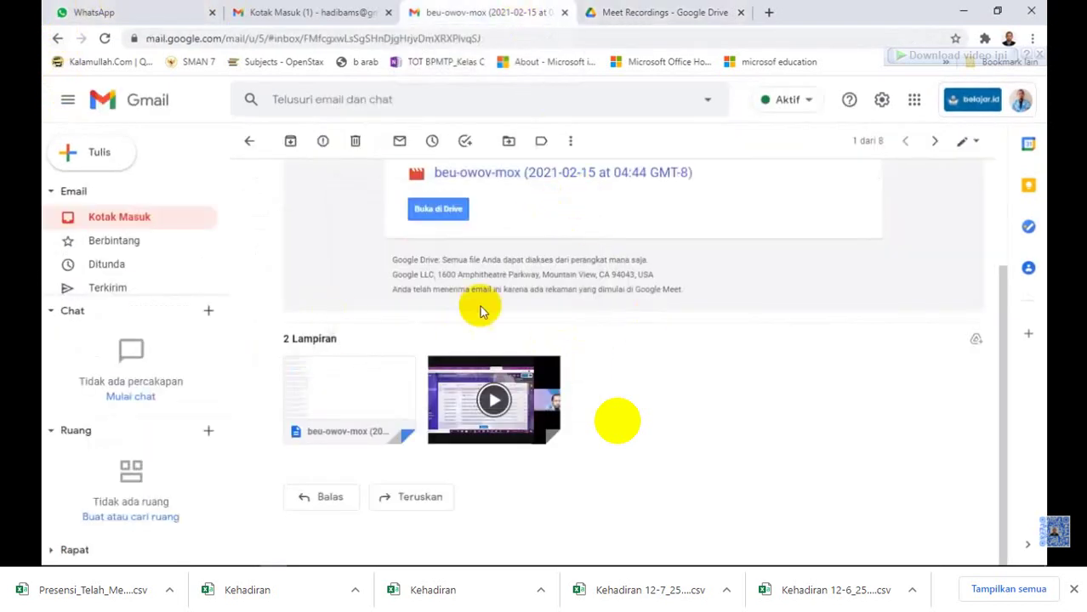
left_click(248, 143)
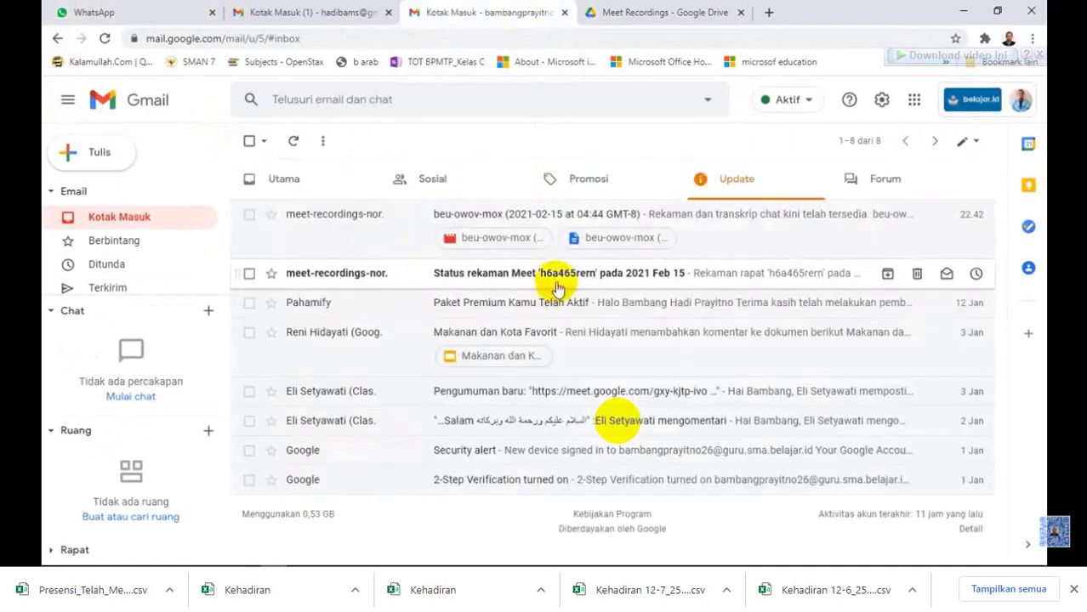
left_click(557, 281)
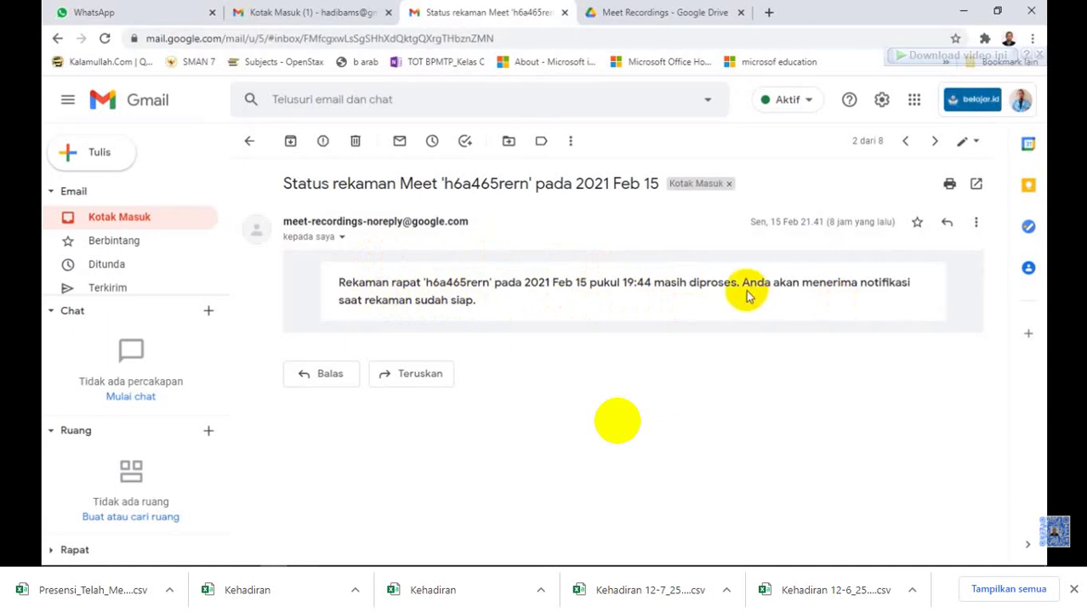
left_click(245, 139)
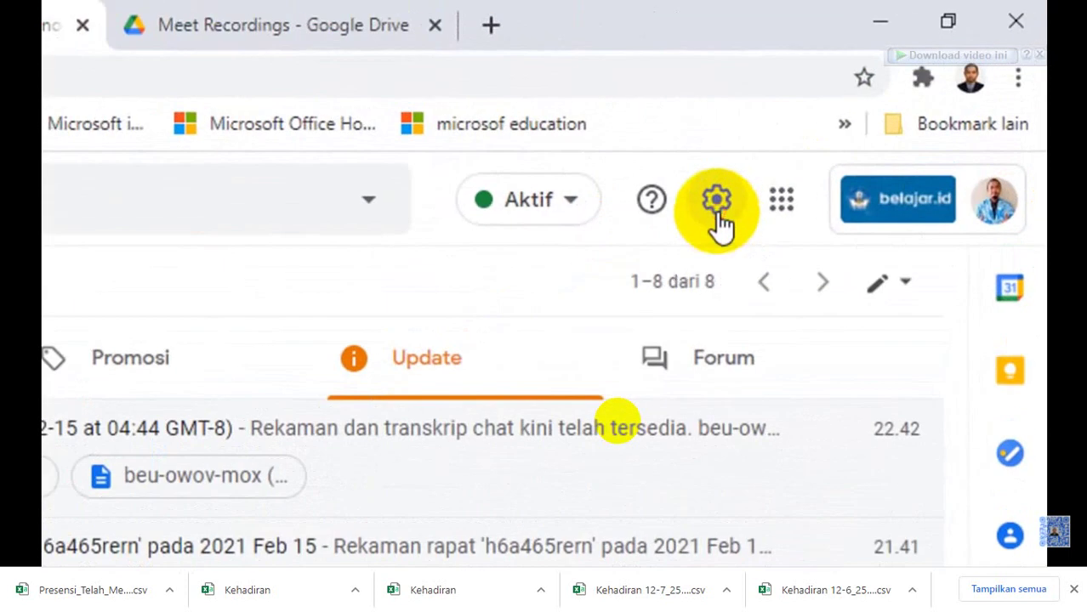
Examine Gmail's quick settings for density, theme, inbox type, reading pane and e-mail threading
left_click(717, 204)
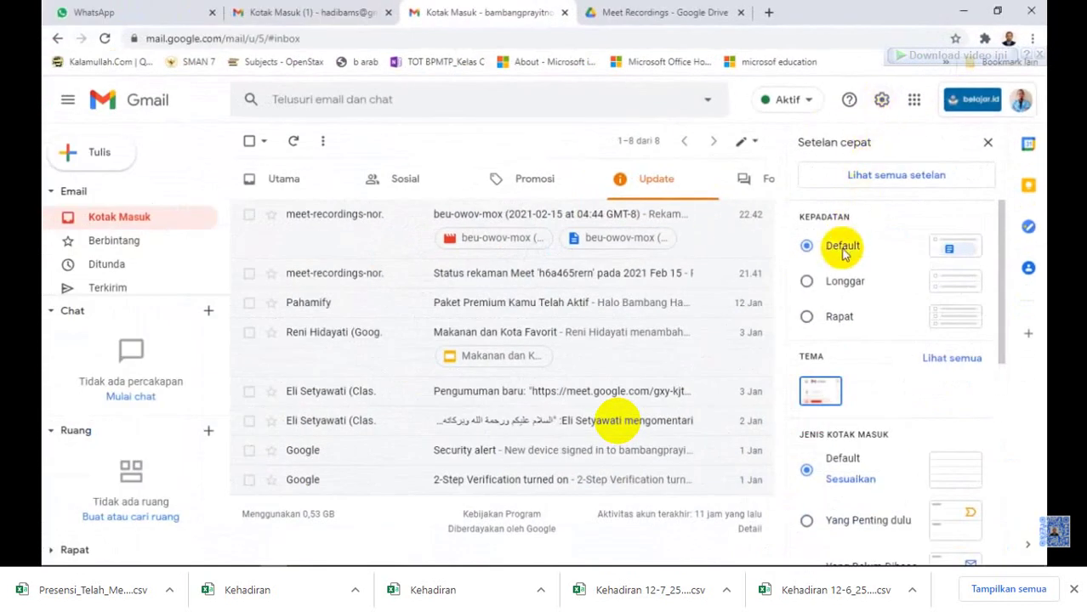
scroll(876, 260, "down", 1)
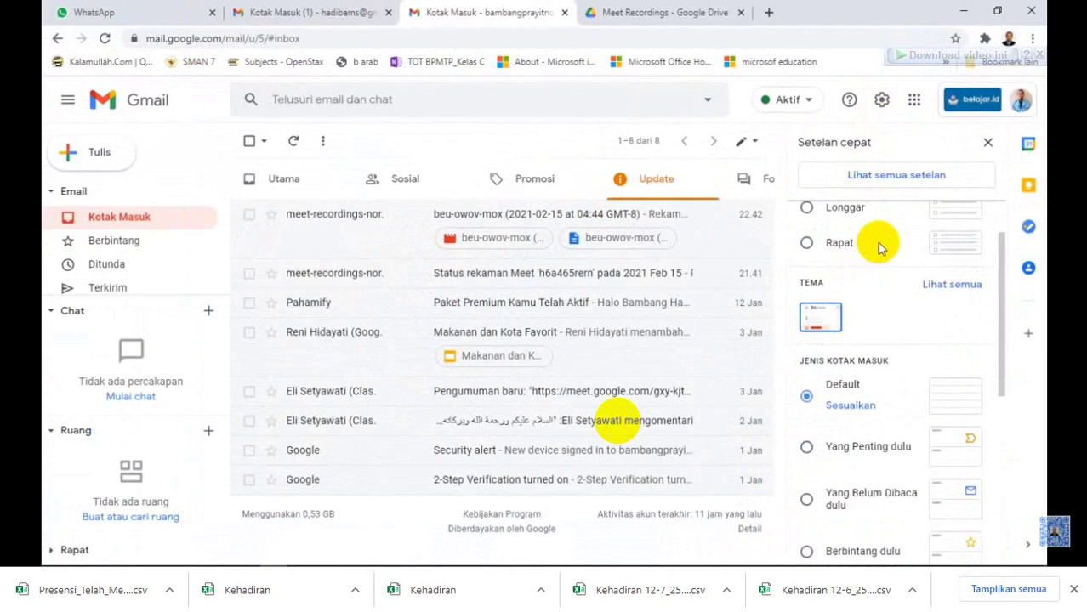
scroll(876, 246, "up", 1)
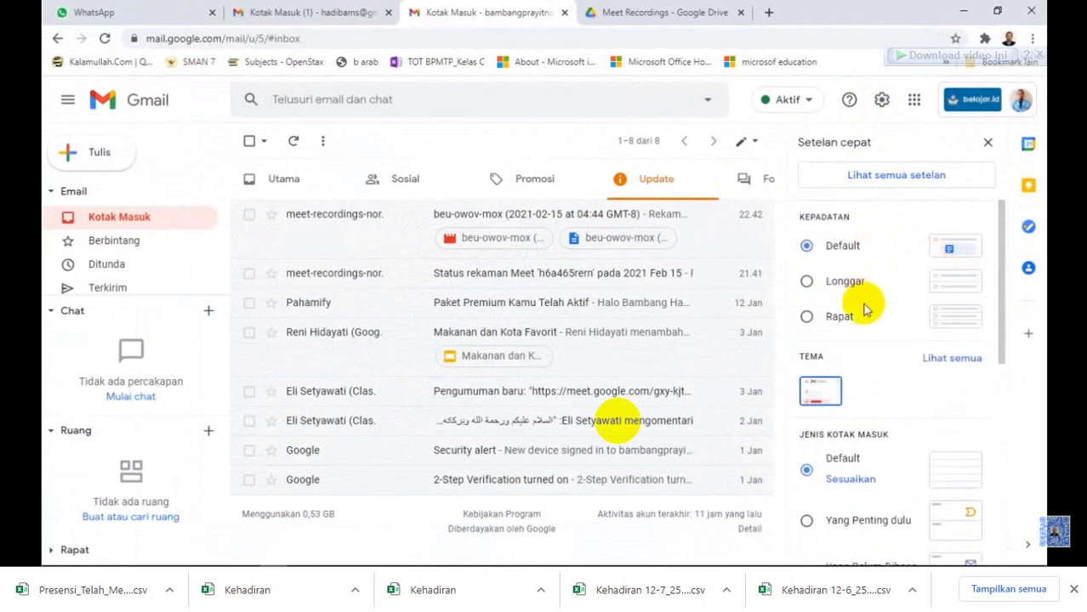
scroll(875, 315, "down", 1)
scroll(878, 322, "down", 1)
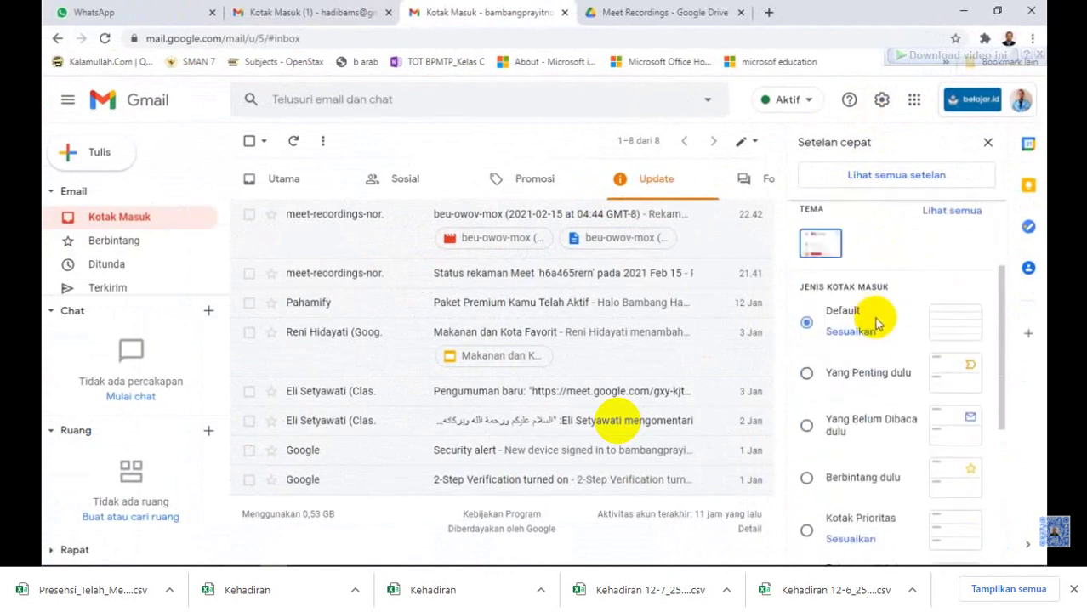
scroll(876, 321, "down", 2)
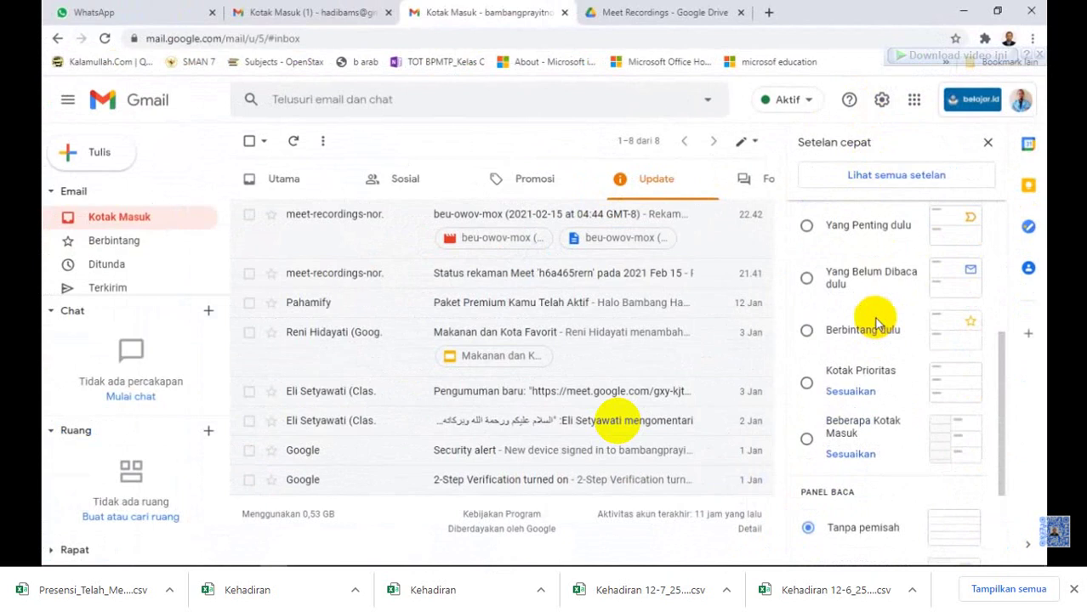
scroll(879, 322, "down", 2)
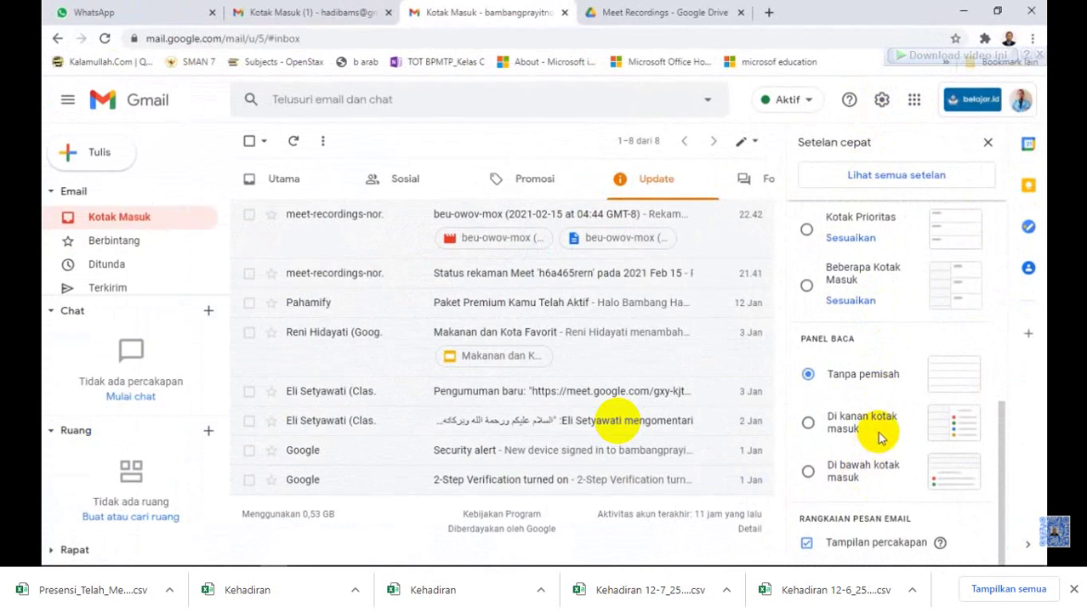
scroll(879, 437, "up", 5)
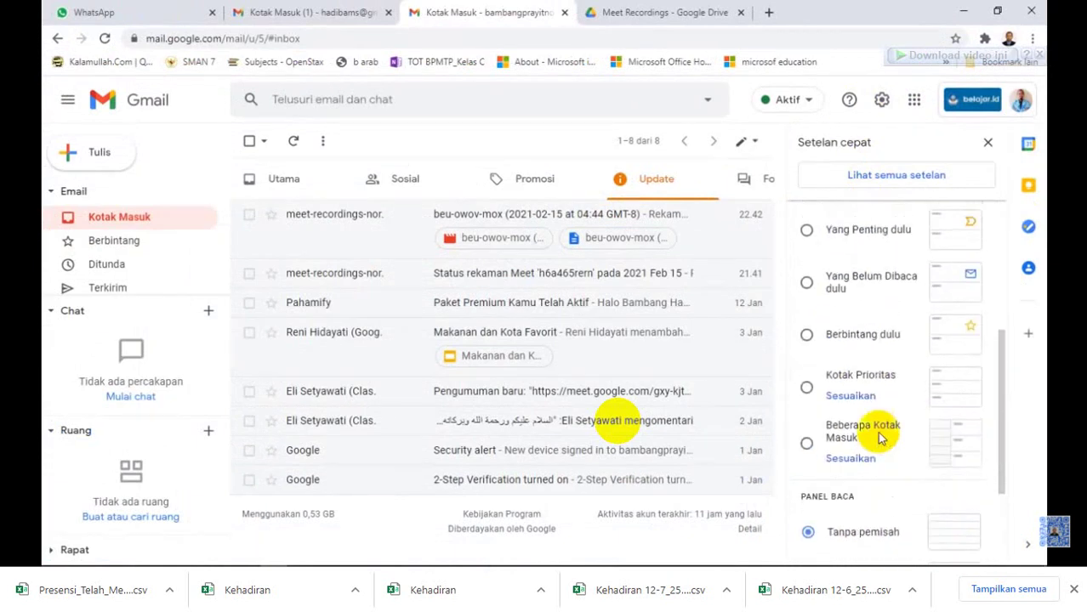
scroll(880, 438, "up", 1)
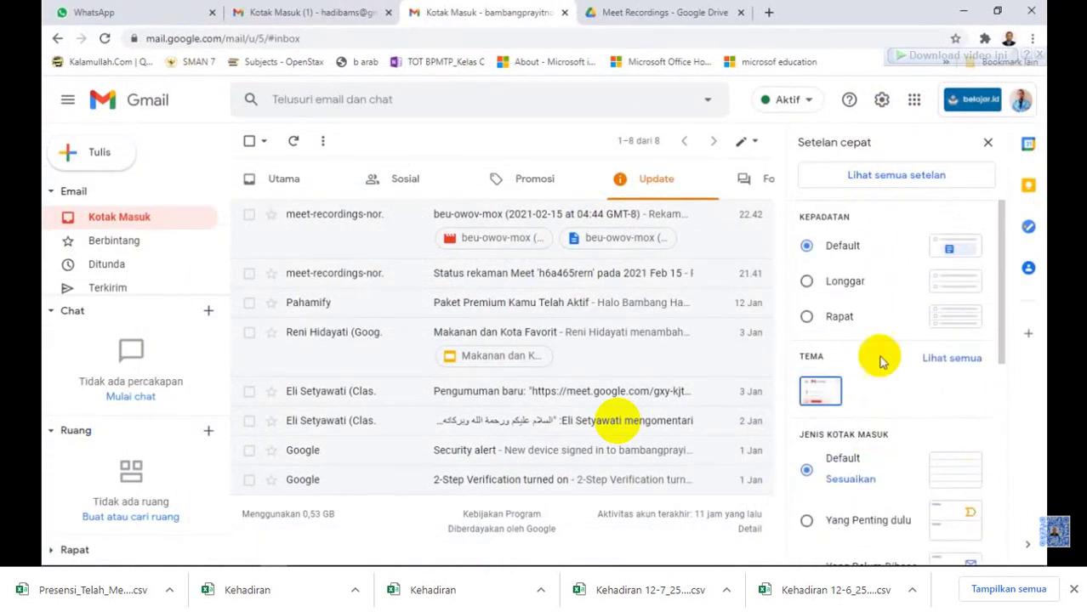
Open the full Gmail settings and examine the general (Umum) options, from language down to signature and snippets
left_click(915, 182)
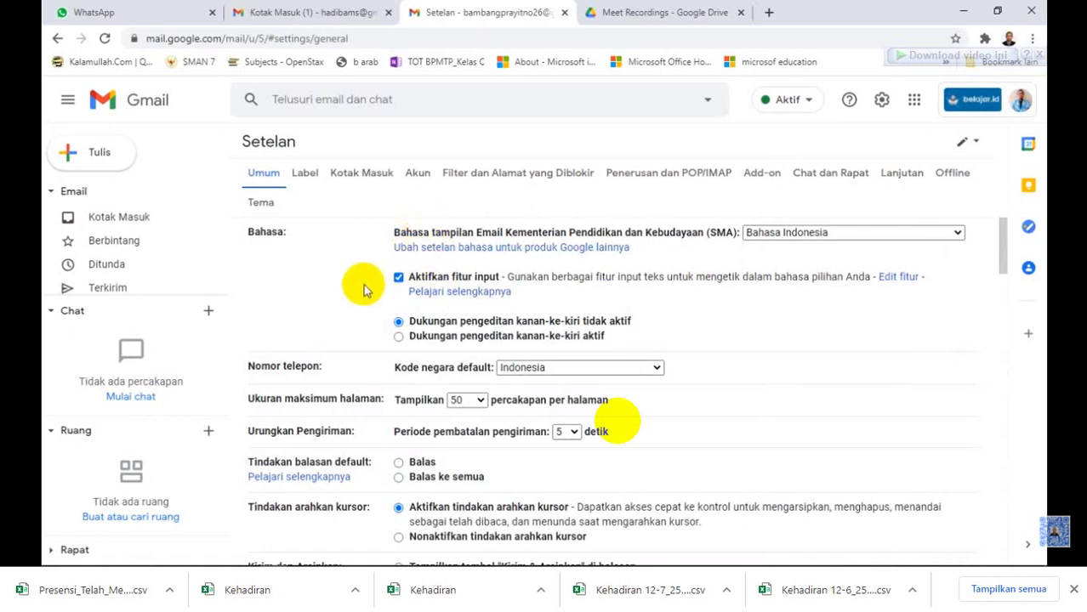
scroll(364, 288, "down", 1)
scroll(366, 287, "down", 1)
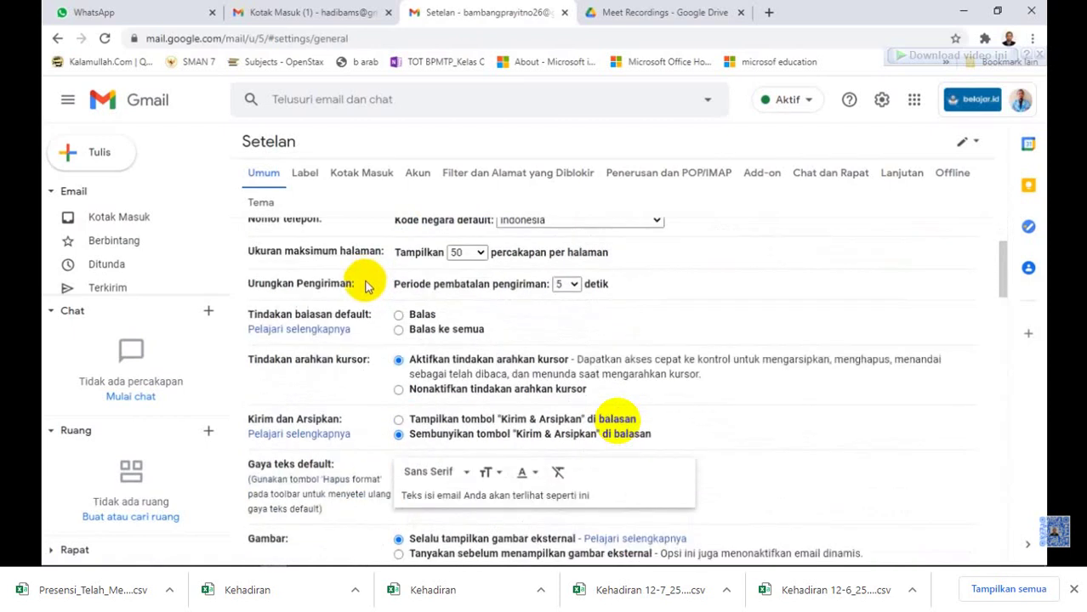
scroll(366, 287, "down", 4)
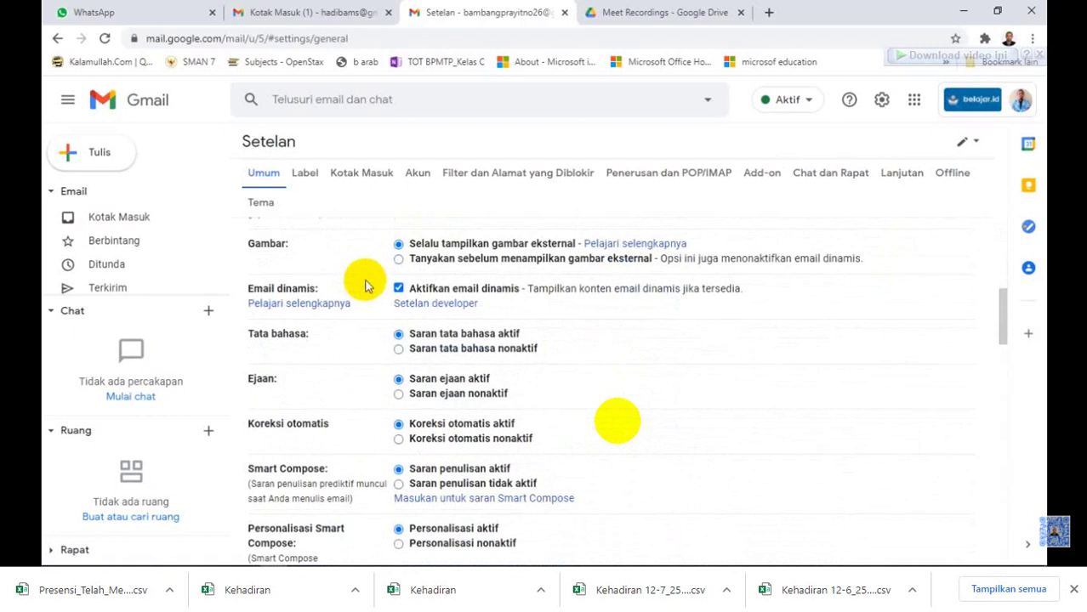
scroll(371, 343, "down", 1)
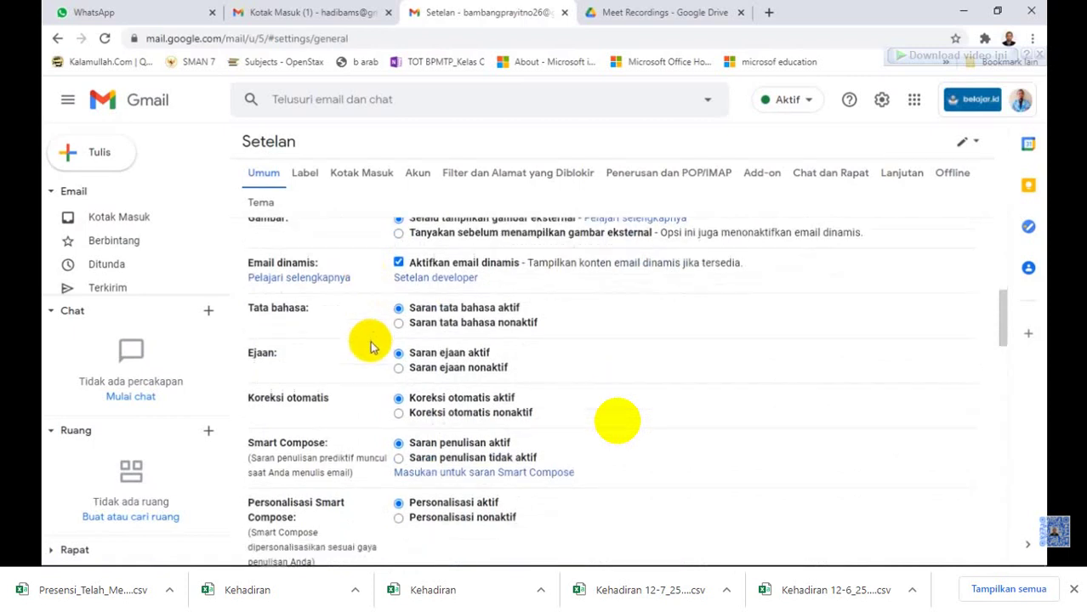
scroll(370, 348, "down", 1)
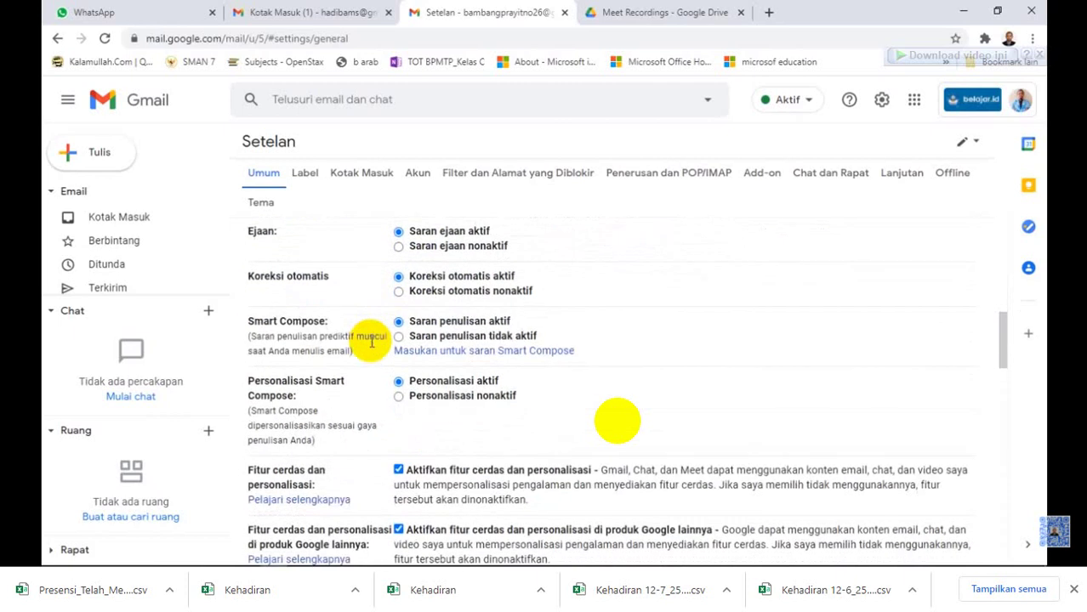
scroll(370, 343, "down", 1)
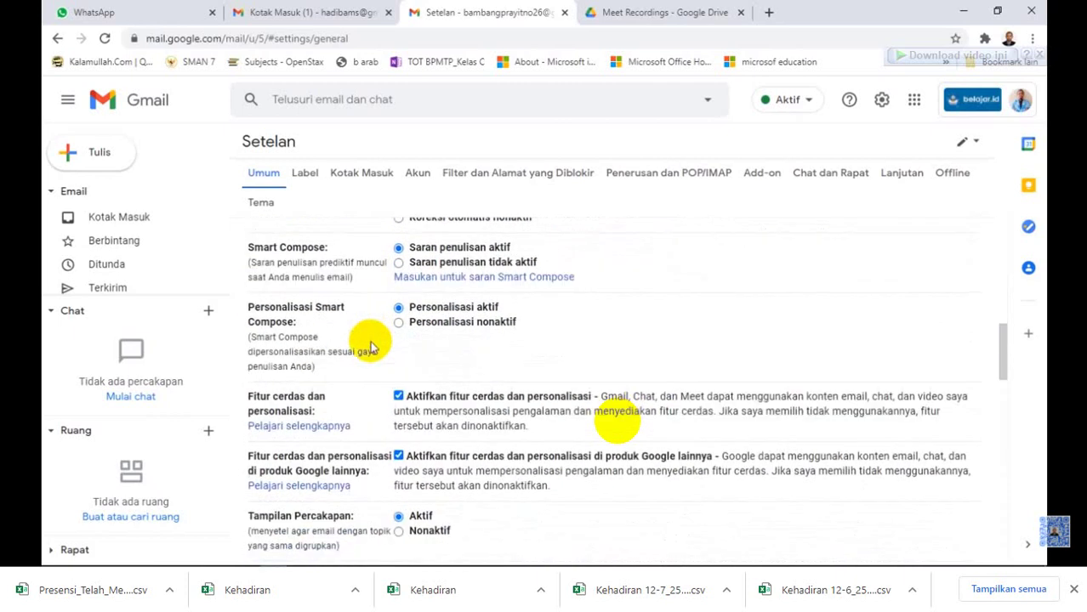
scroll(371, 348, "down", 3)
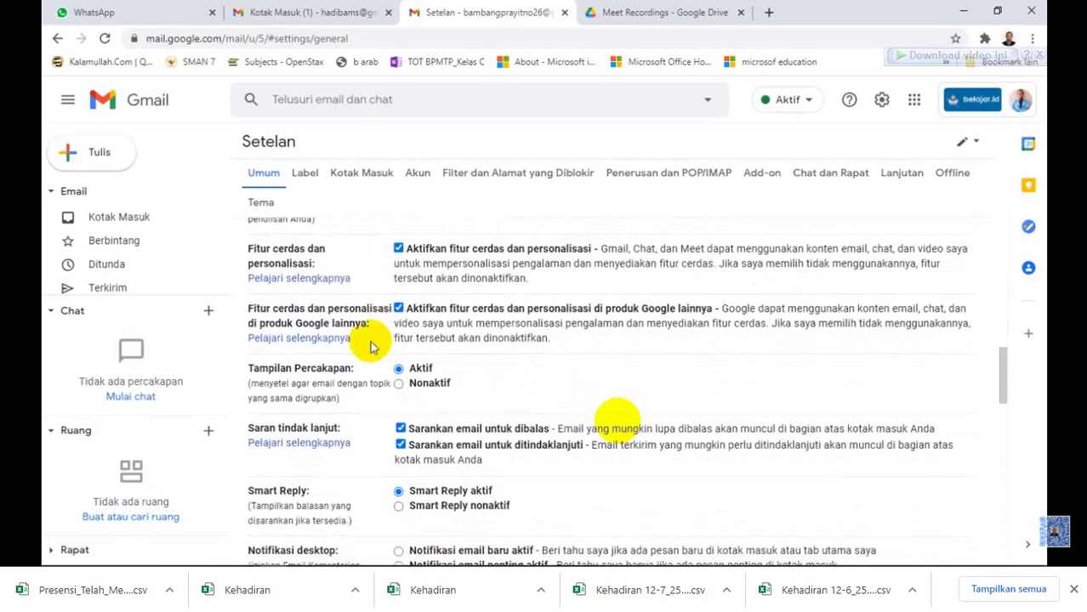
scroll(370, 348, "down", 3)
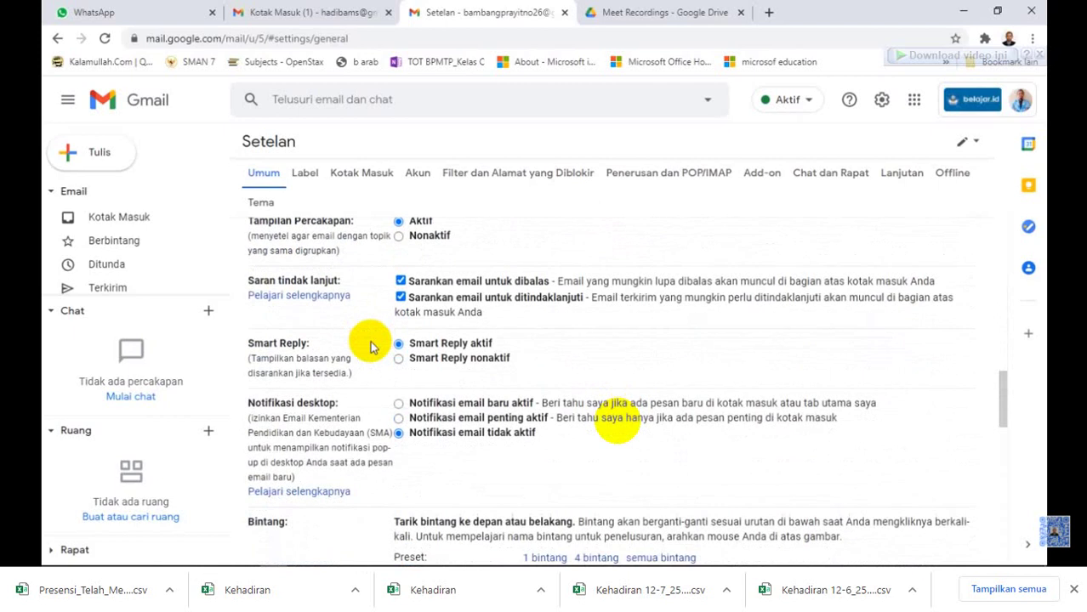
scroll(371, 347, "down", 1)
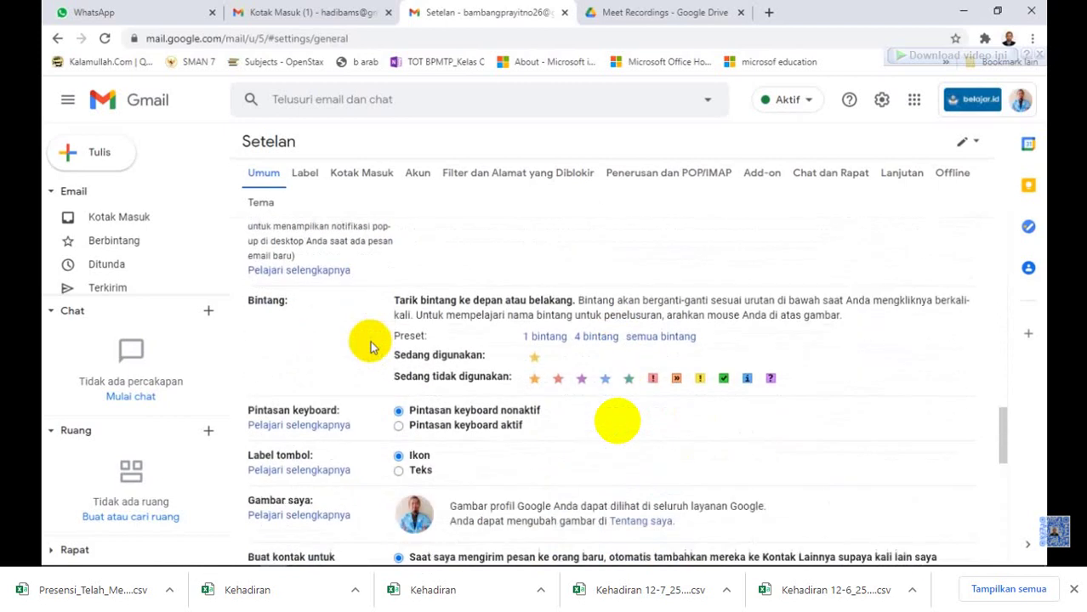
scroll(371, 348, "down", 1)
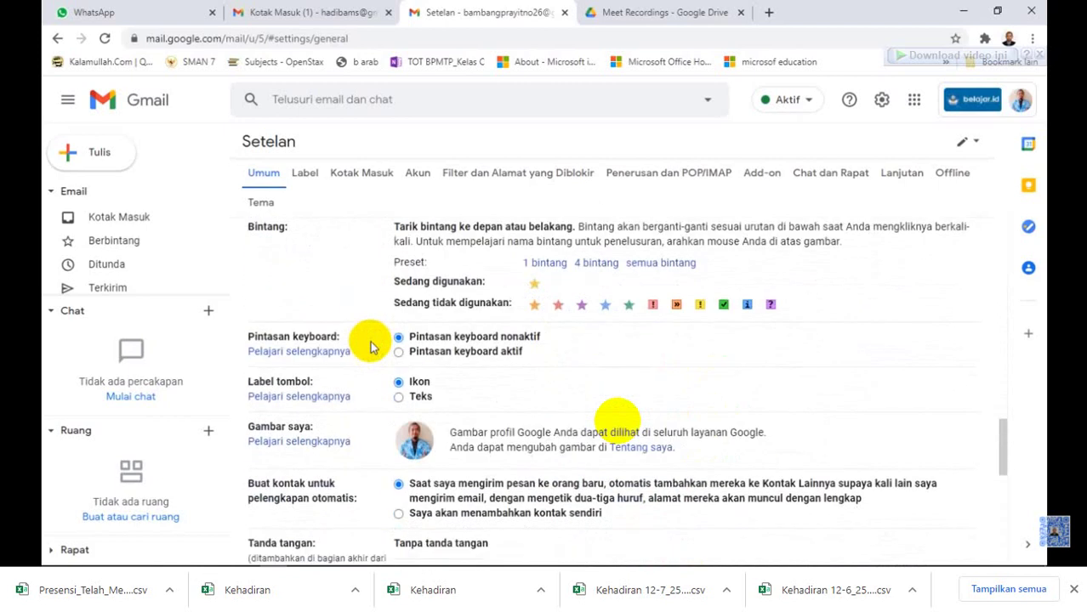
scroll(371, 348, "down", 2)
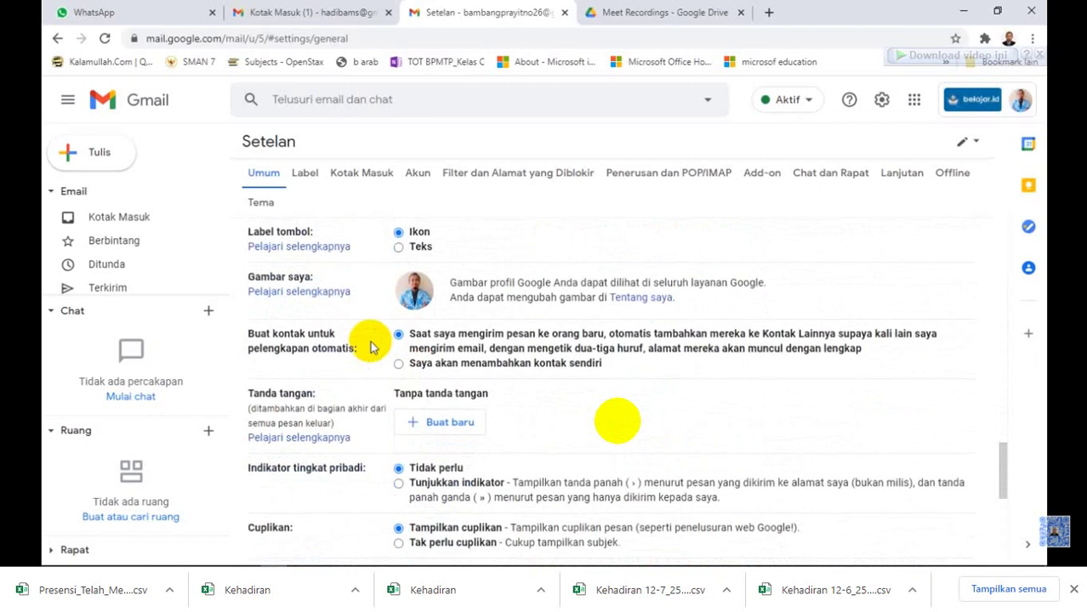
scroll(372, 343, "down", 1)
scroll(371, 343, "down", 1)
scroll(365, 335, "up", 3)
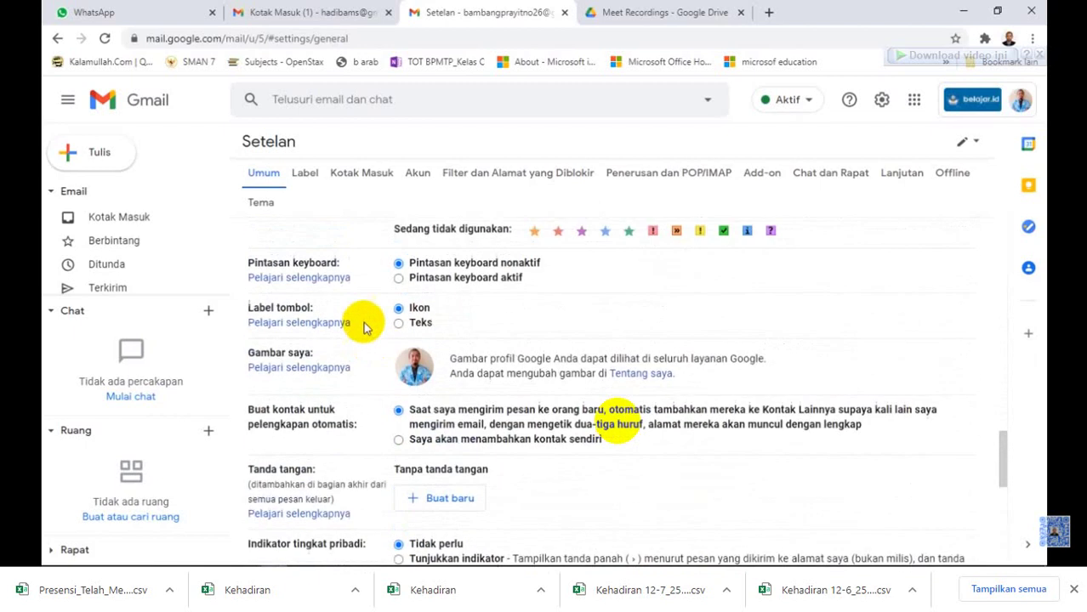
Examine the Label settings for system labels, categories and new labels, and view the available input tool choices
left_click(302, 180)
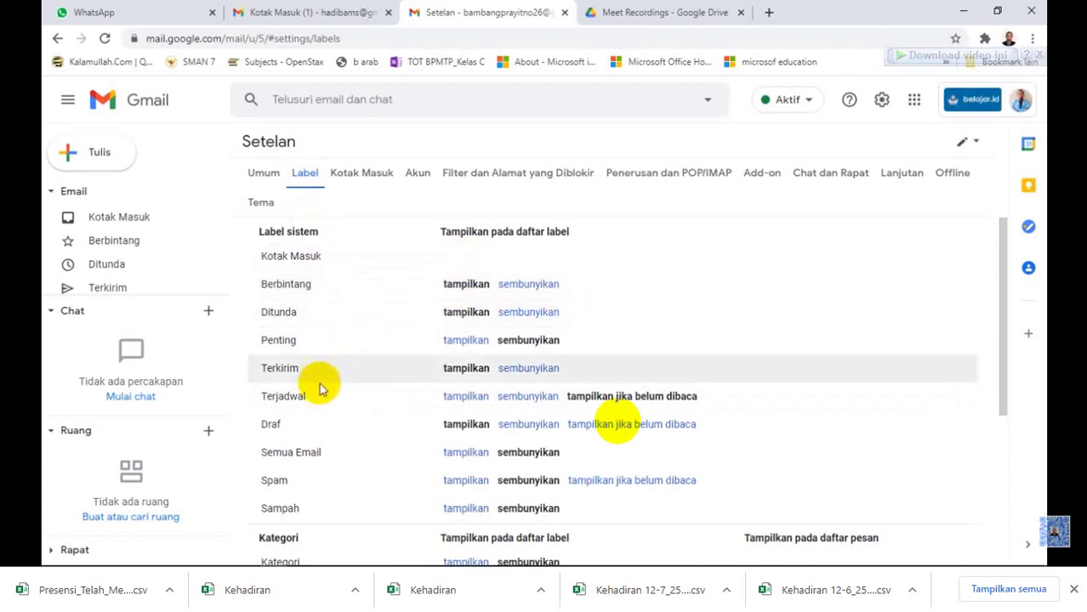
scroll(311, 430, "down", 1)
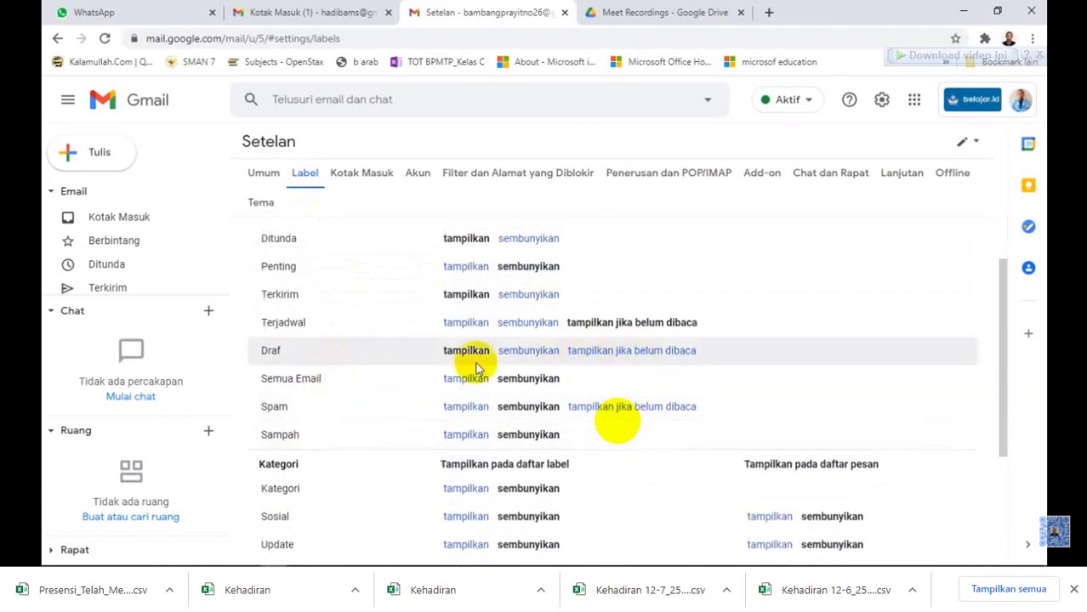
scroll(521, 400, "down", 3)
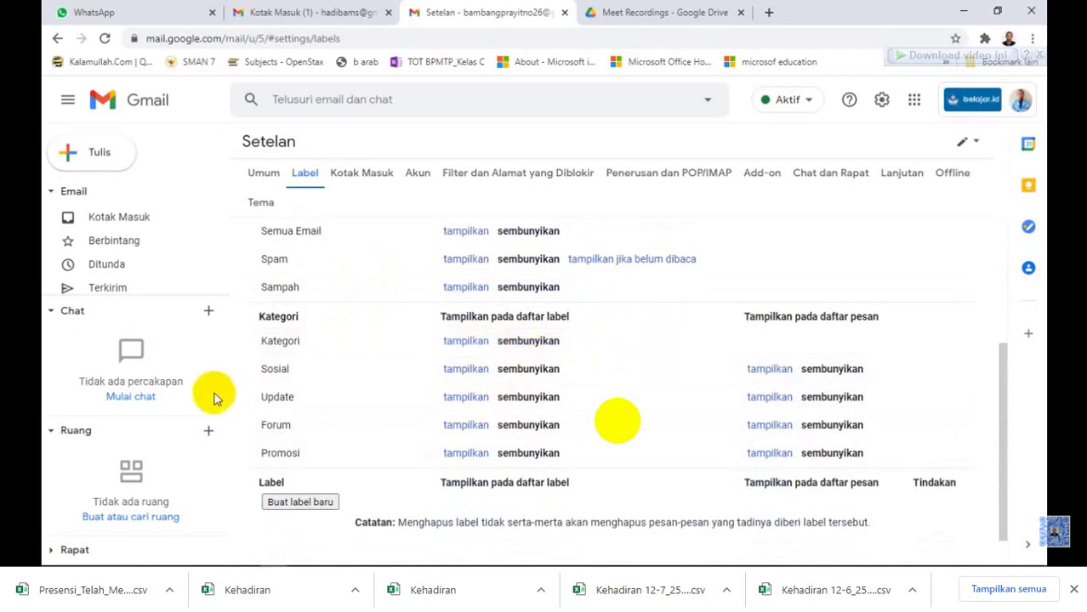
scroll(463, 413, "down", 1)
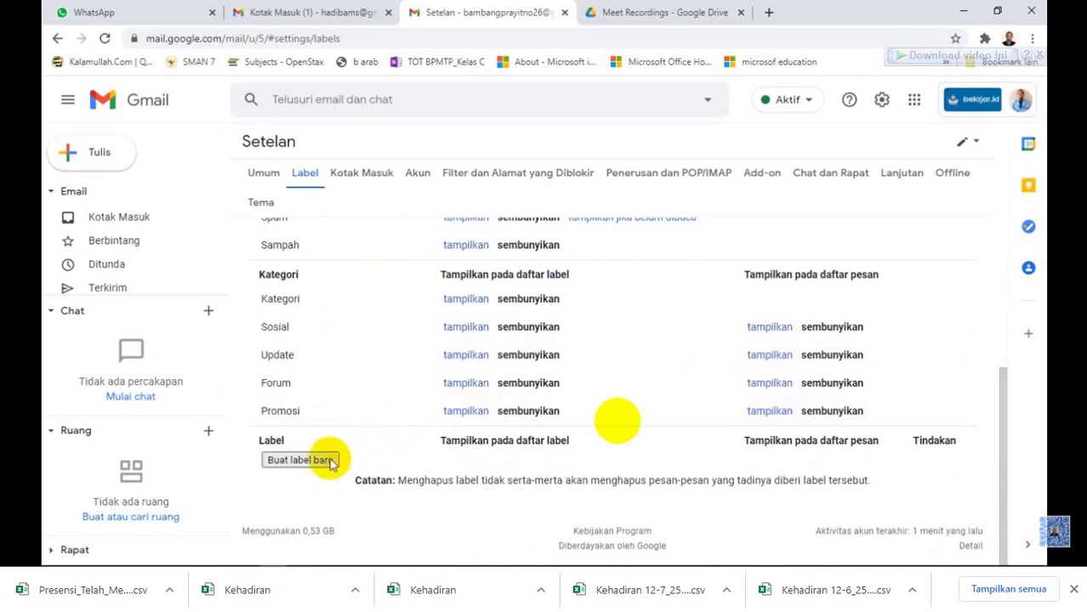
scroll(366, 422, "up", 6)
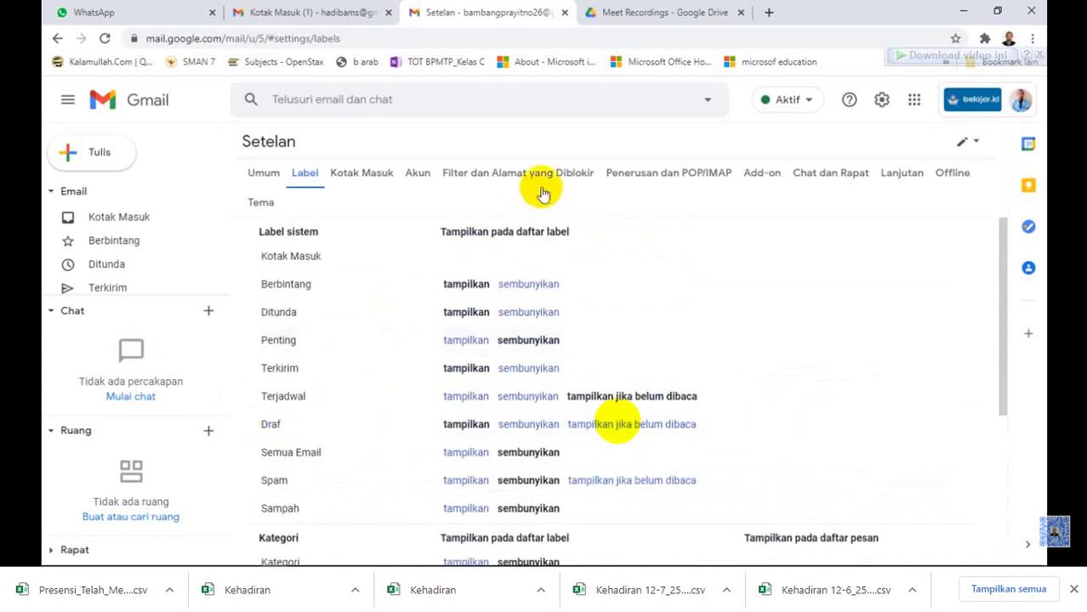
left_click(976, 144)
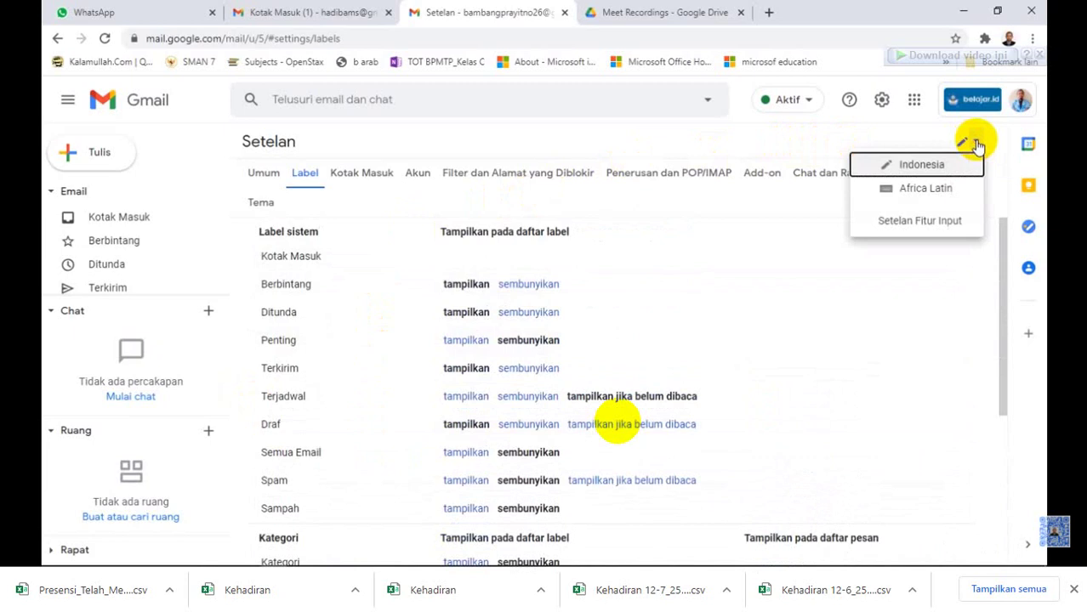
left_click(977, 144)
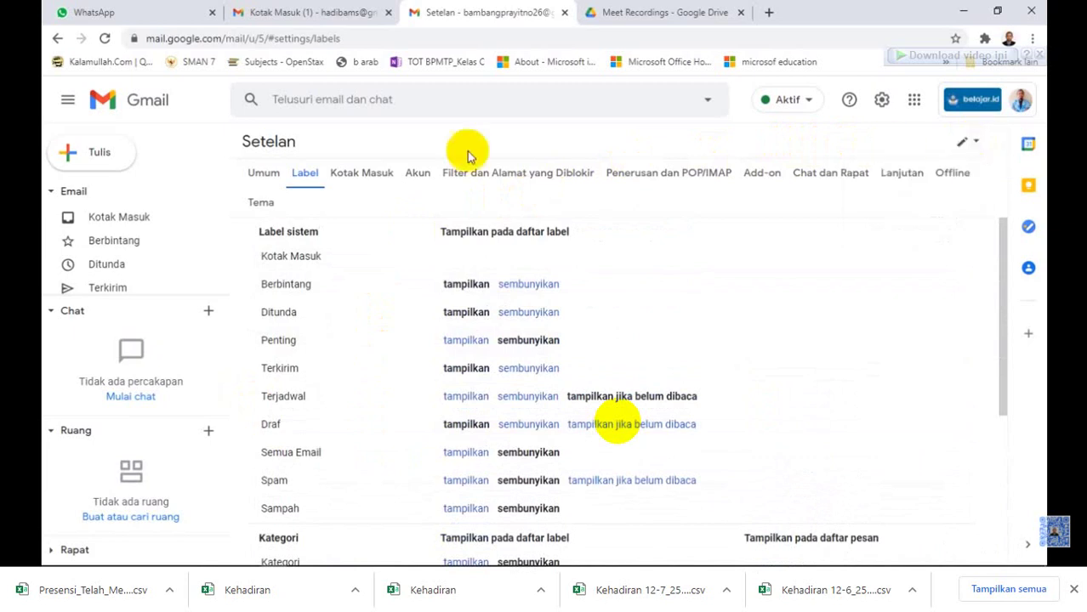
Open the inbox (Kotak Masuk) settings and save them with the Sosial category left unticked
left_click(260, 170)
left_click(362, 172)
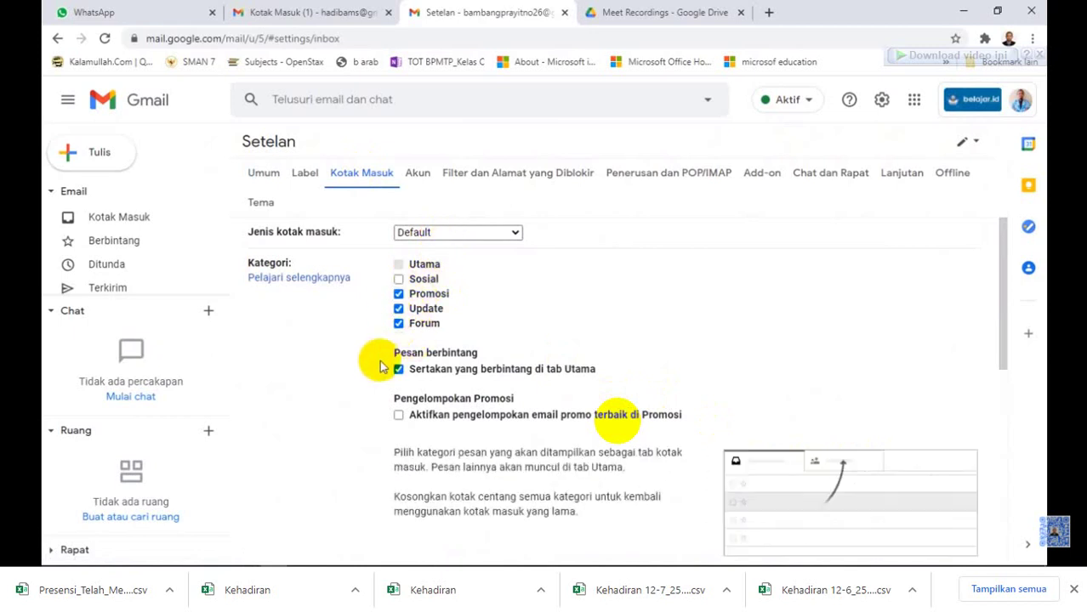
scroll(645, 349, "down", 5)
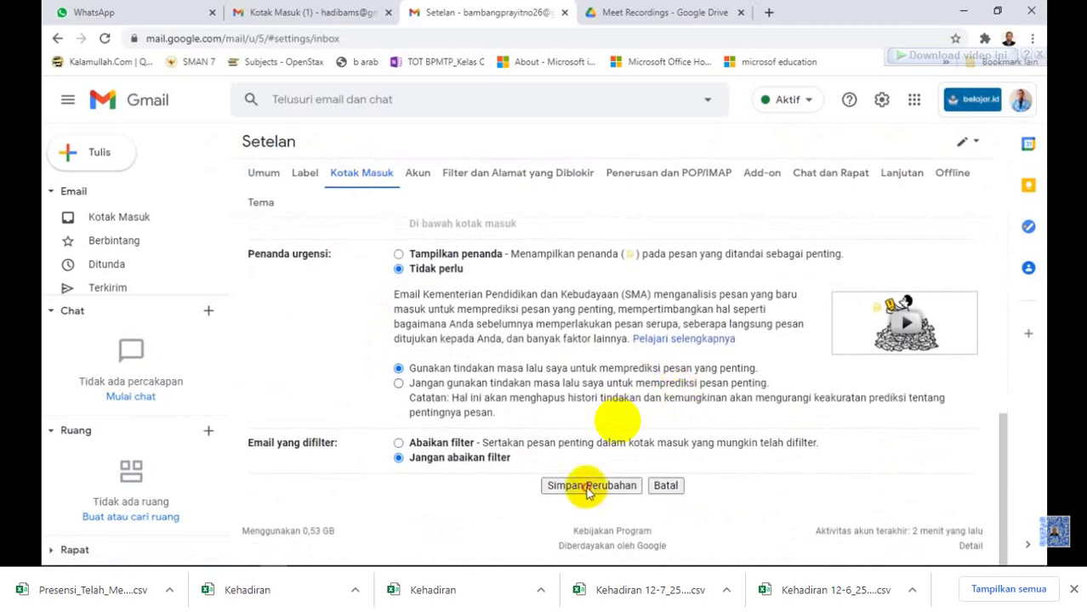
left_click(587, 487)
scroll(538, 344, "up", 2)
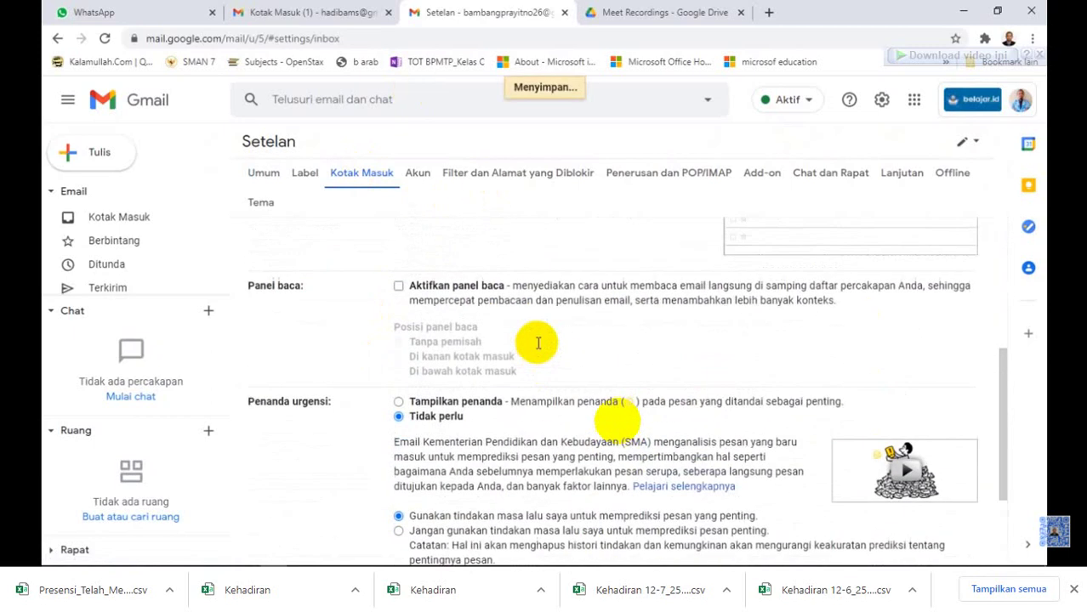
scroll(538, 343, "up", 3)
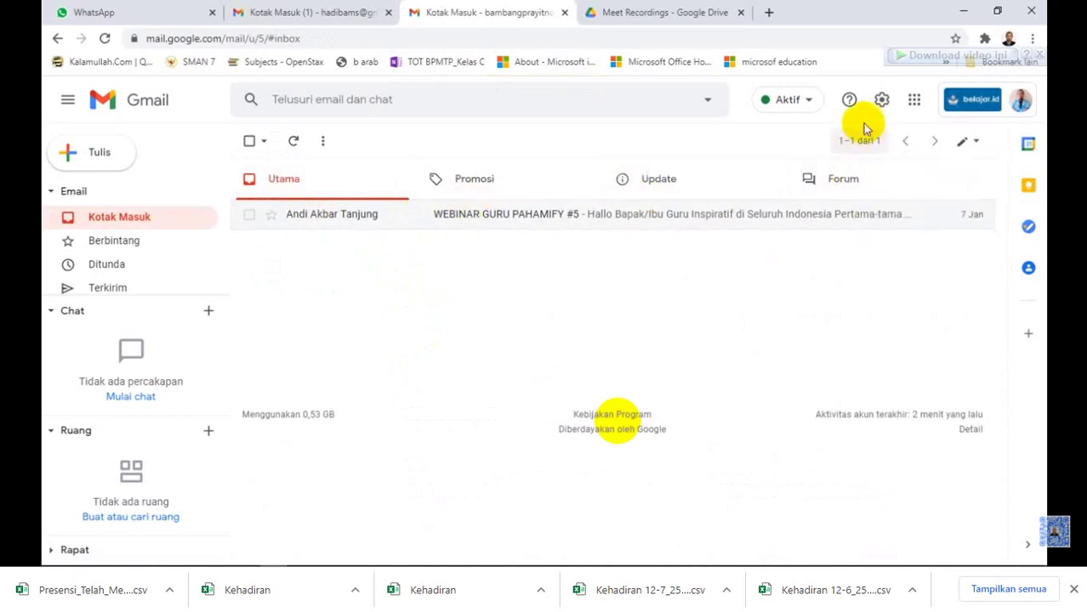
Reopen the full settings and examine the Label options for system labels, categories and creating a label
left_click(881, 102)
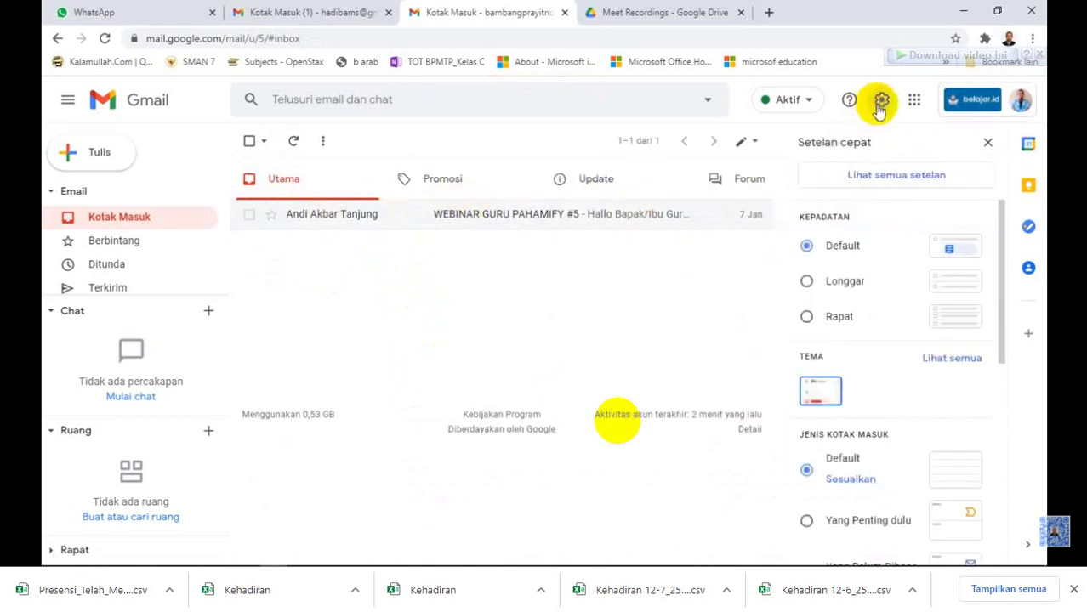
left_click(892, 184)
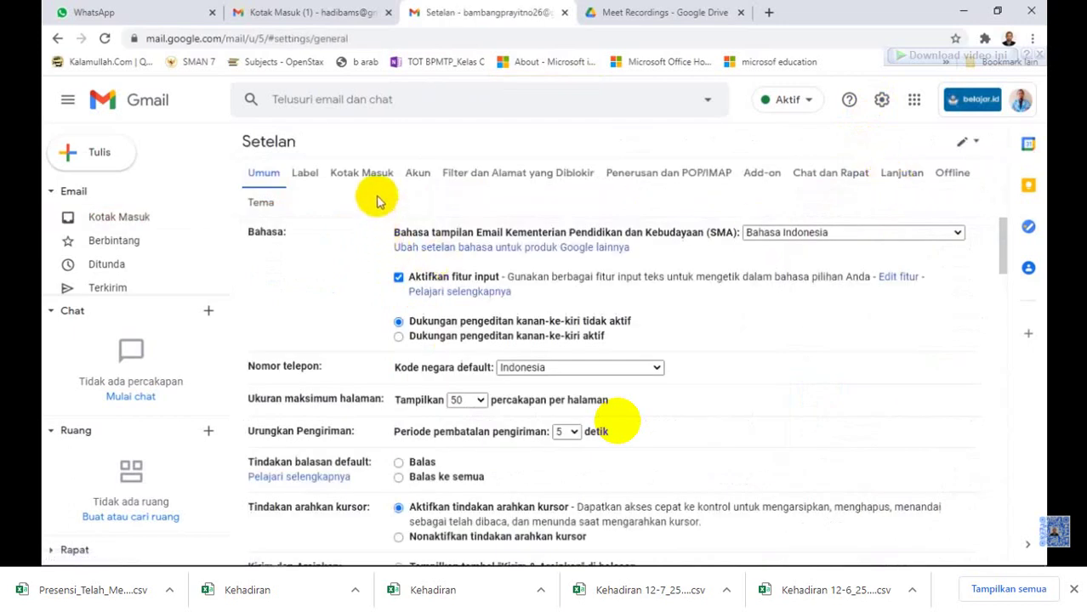
left_click(302, 173)
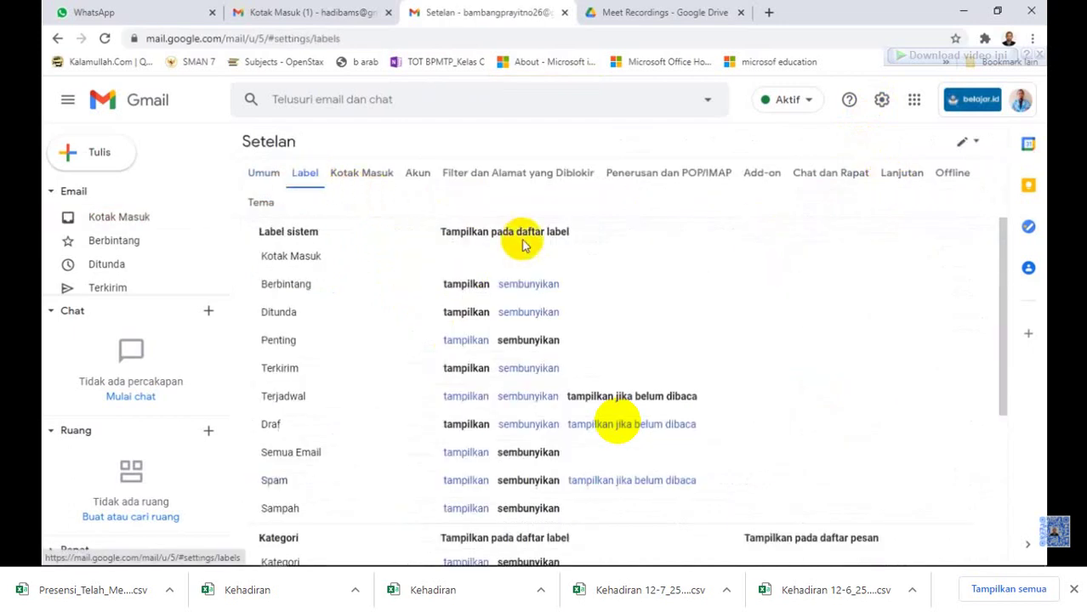
scroll(638, 322, "down", 3)
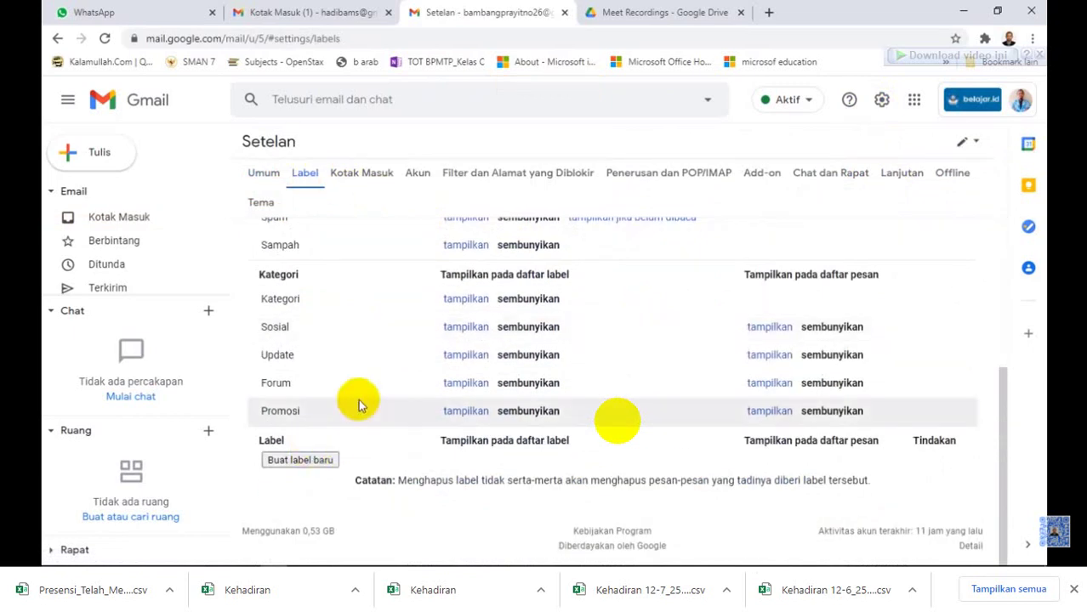
scroll(357, 404, "up", 2)
scroll(358, 404, "down", 2)
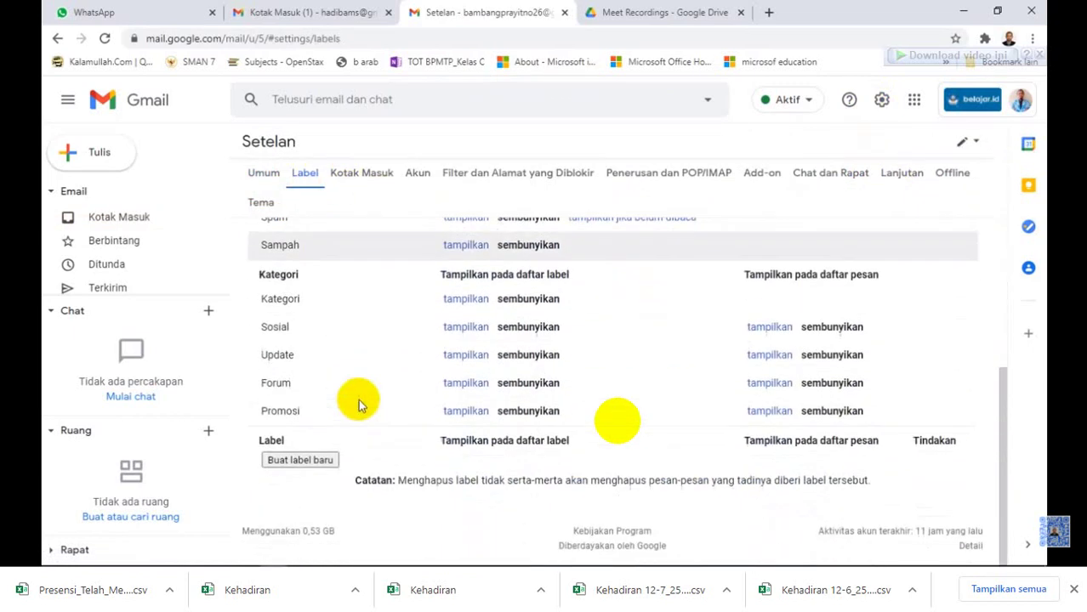
In the inbox (Kotak Masuk) settings, include the Sosial category and enable the reading pane (Aktifkan panel baca)
left_click(381, 176)
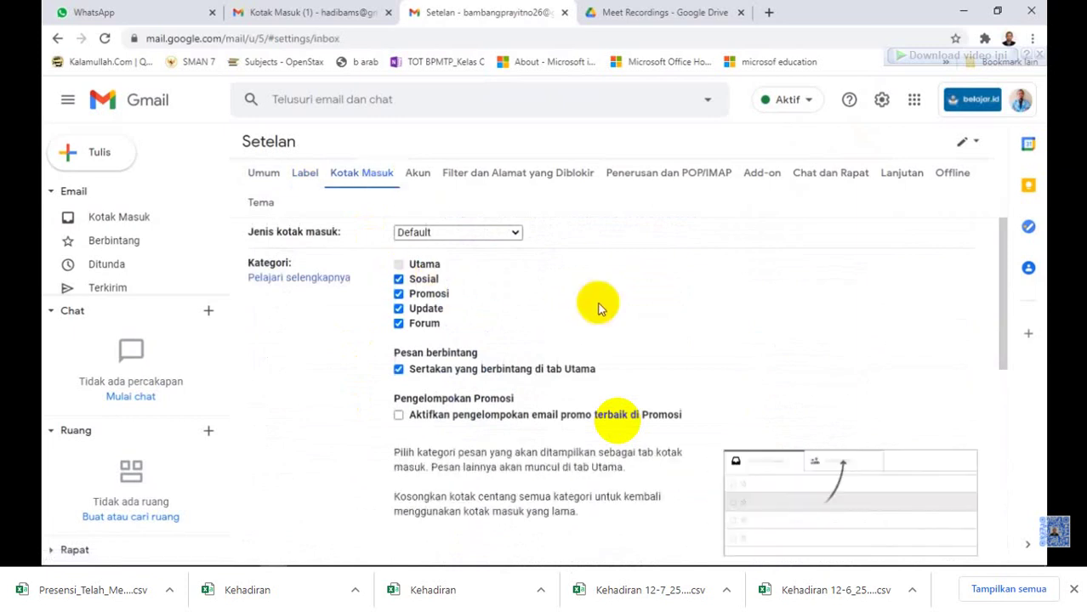
scroll(598, 309, "down", 2)
scroll(599, 304, "down", 1)
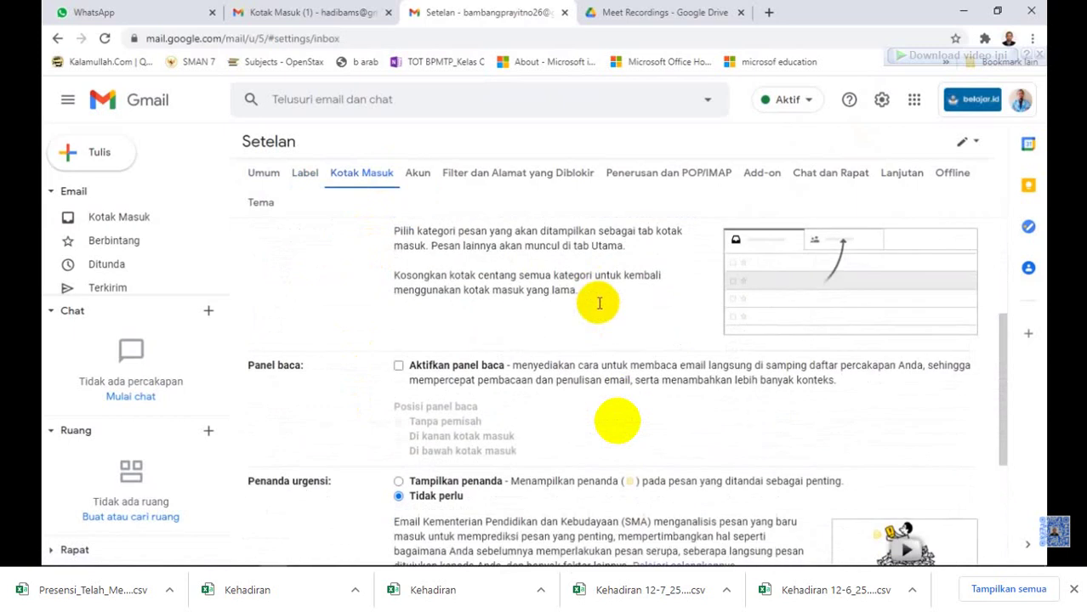
left_click(400, 368)
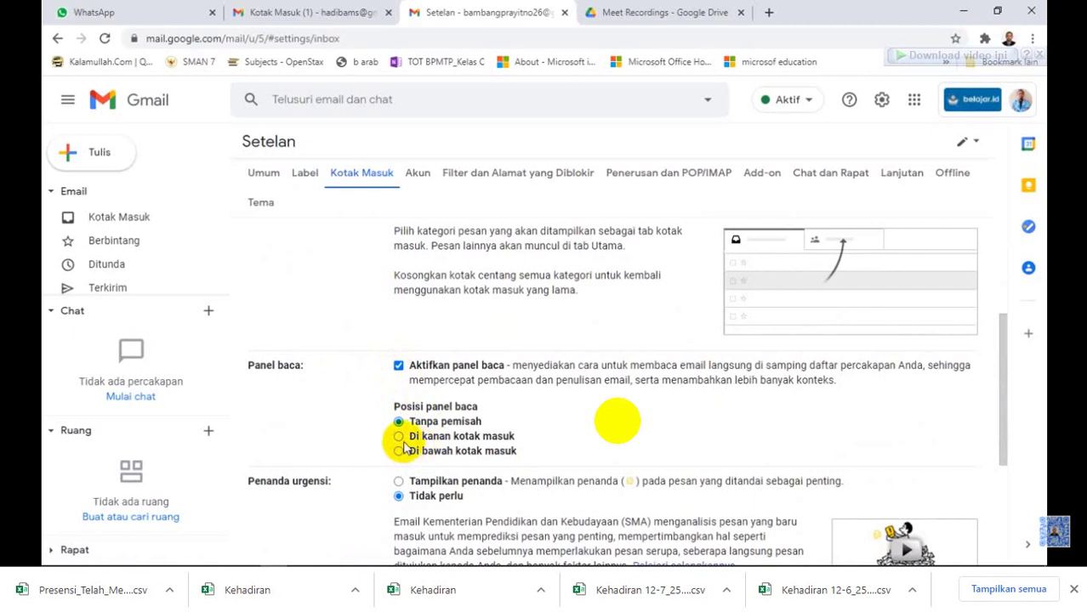
Set the reading pane position to Di kanan kotak masuk and save the inbox settings
scroll(408, 449, "down", 1)
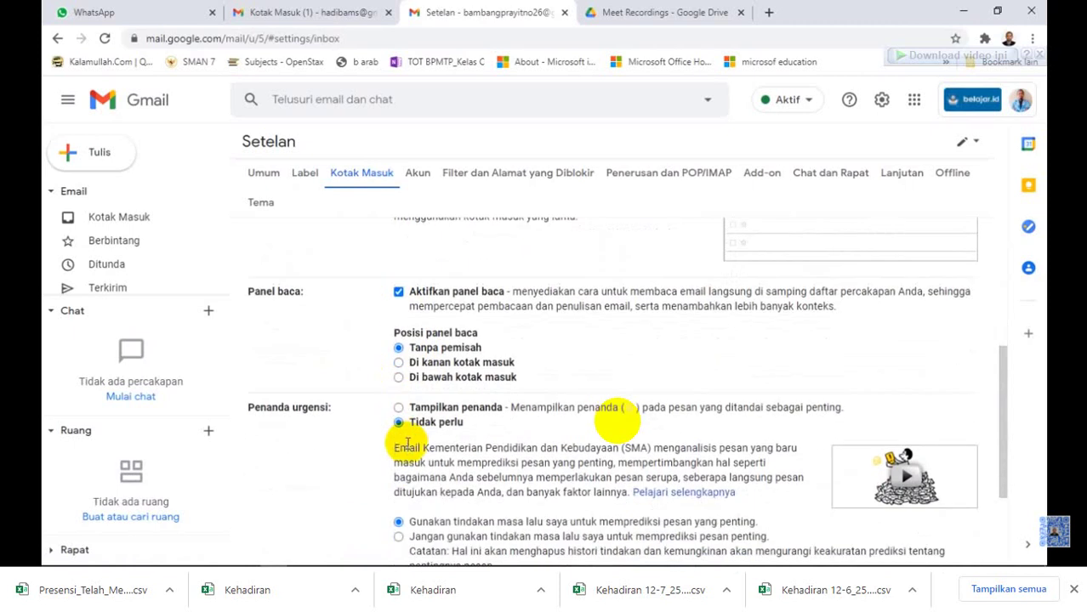
scroll(408, 447, "down", 2)
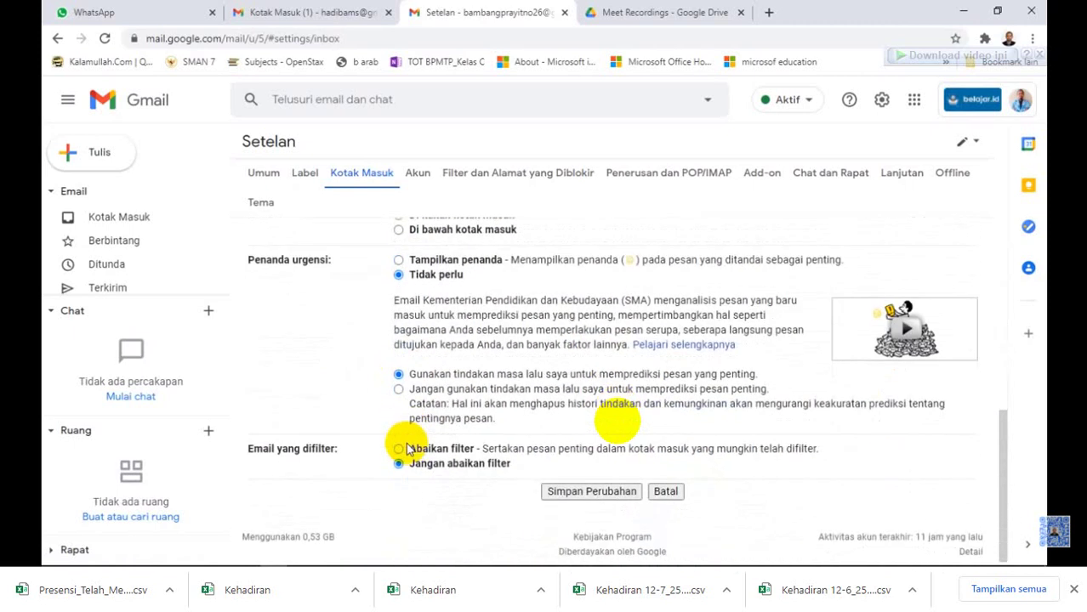
scroll(408, 449, "down", 1)
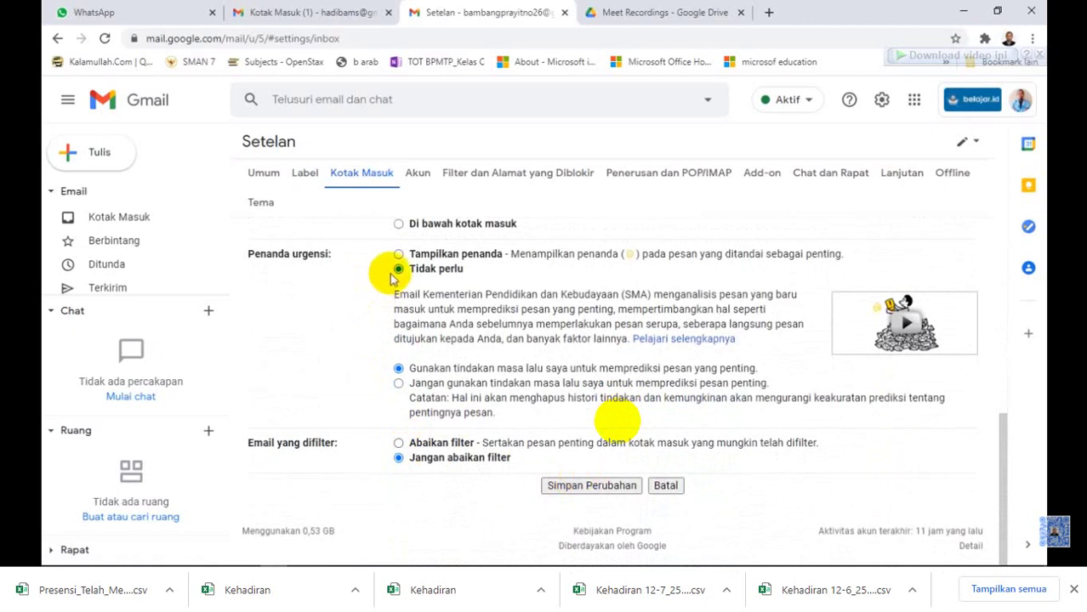
scroll(391, 274, "up", 1)
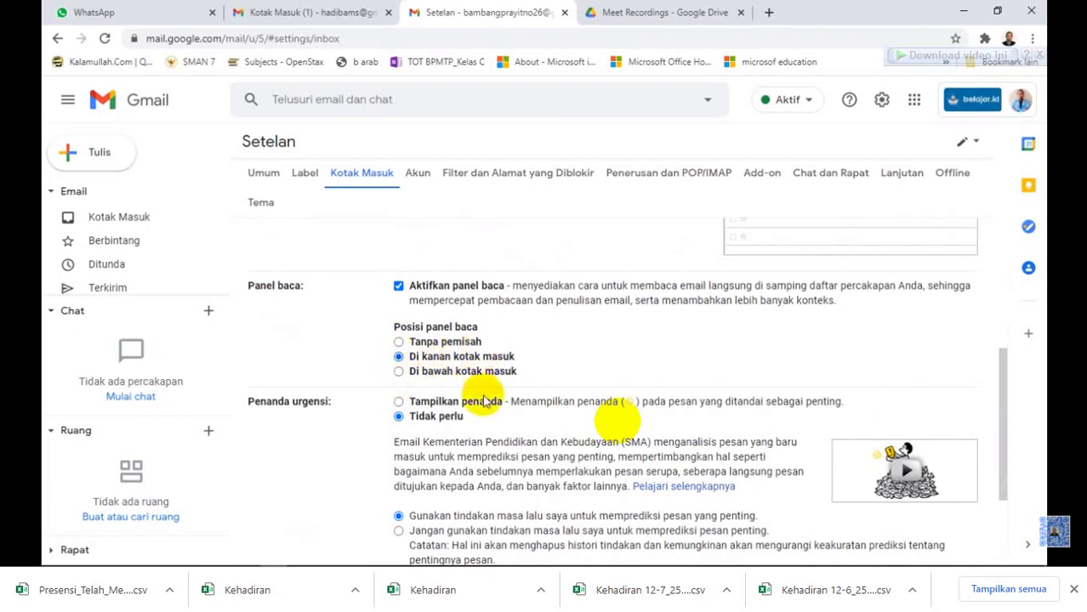
scroll(486, 401, "down", 2)
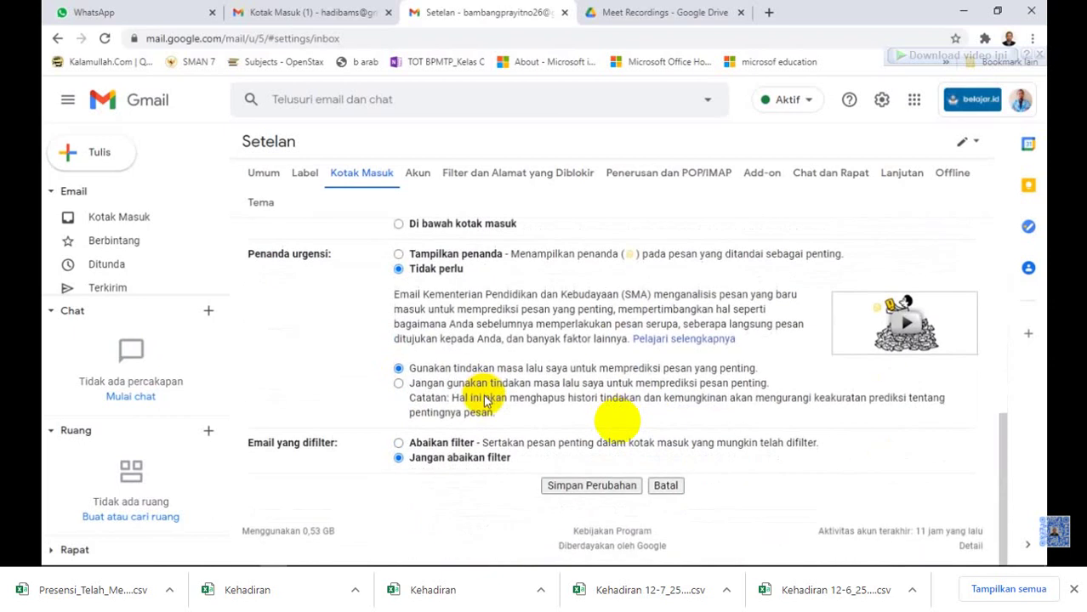
left_click(592, 489)
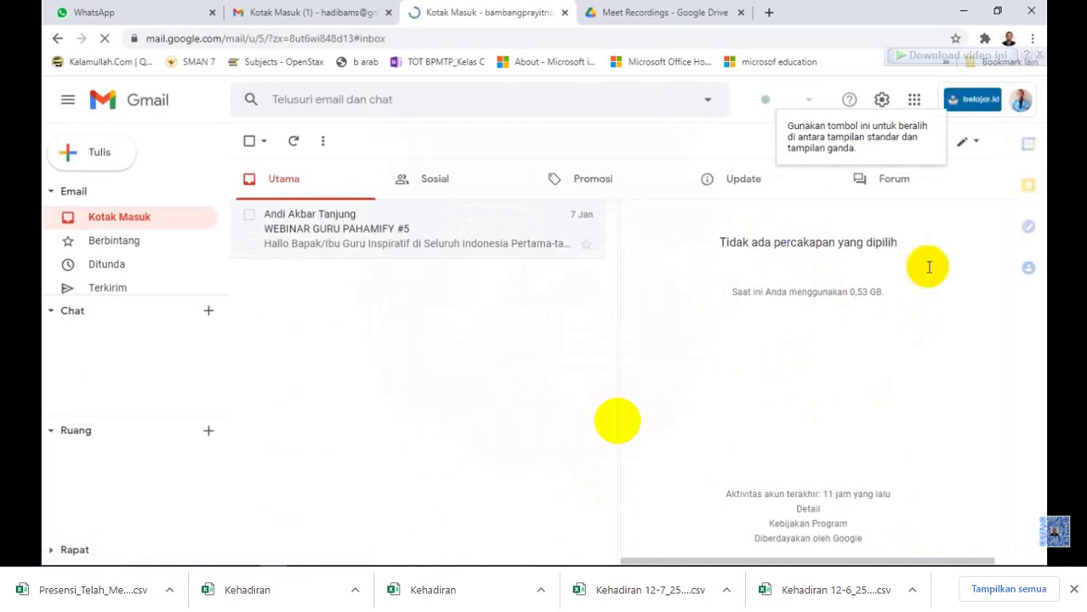
Preview "WEBINAR GURU PAHAMIFY #5" in the reading pane, then the "beu-owov-mox" recording e-mail in the Update category
left_click(289, 241)
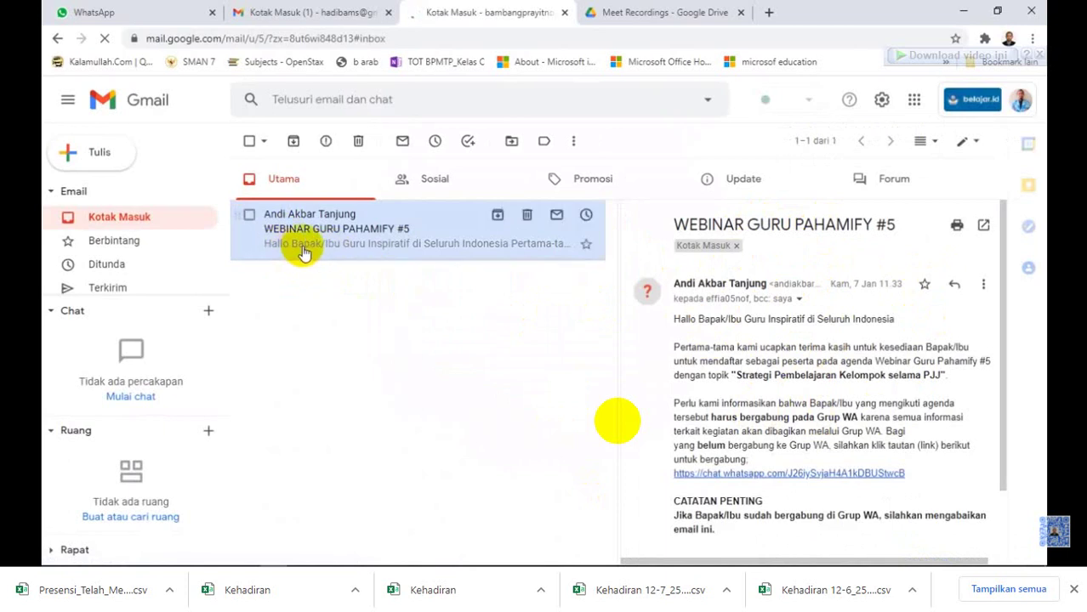
left_click(753, 187)
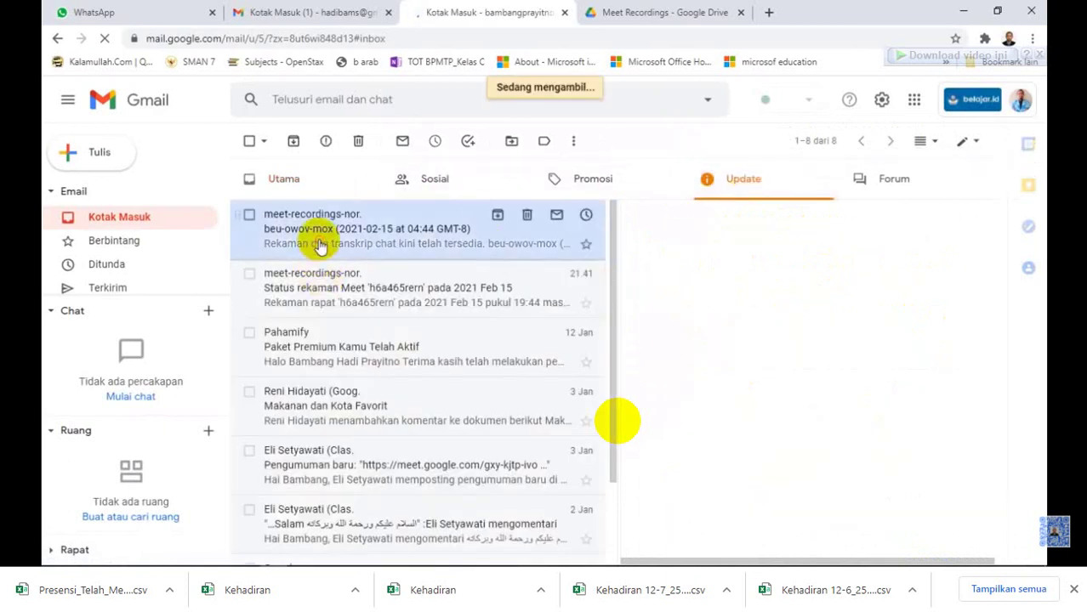
left_click(319, 246)
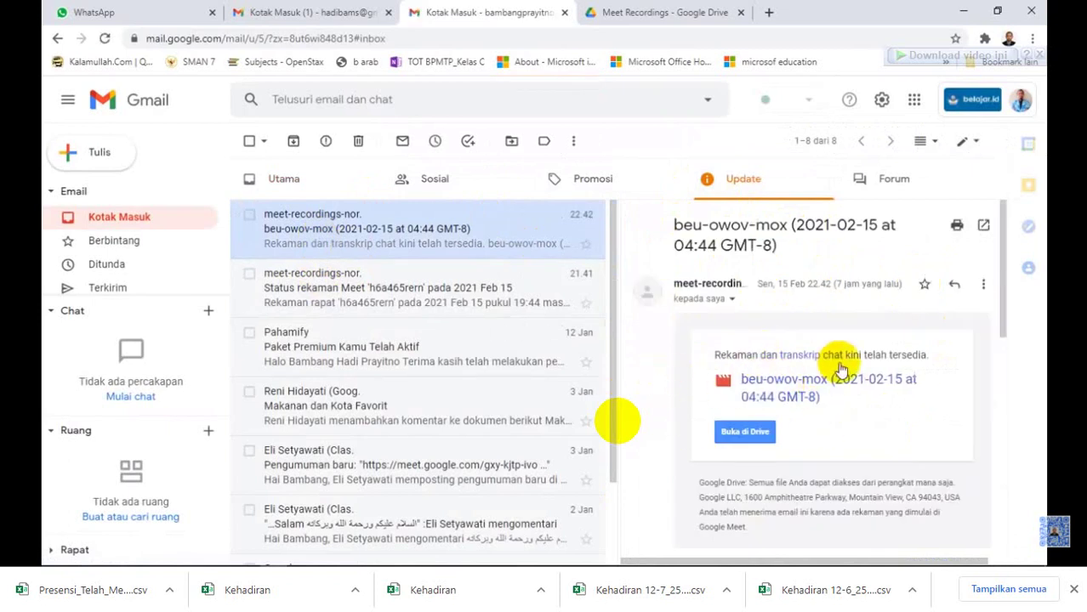
scroll(801, 362, "down", 5)
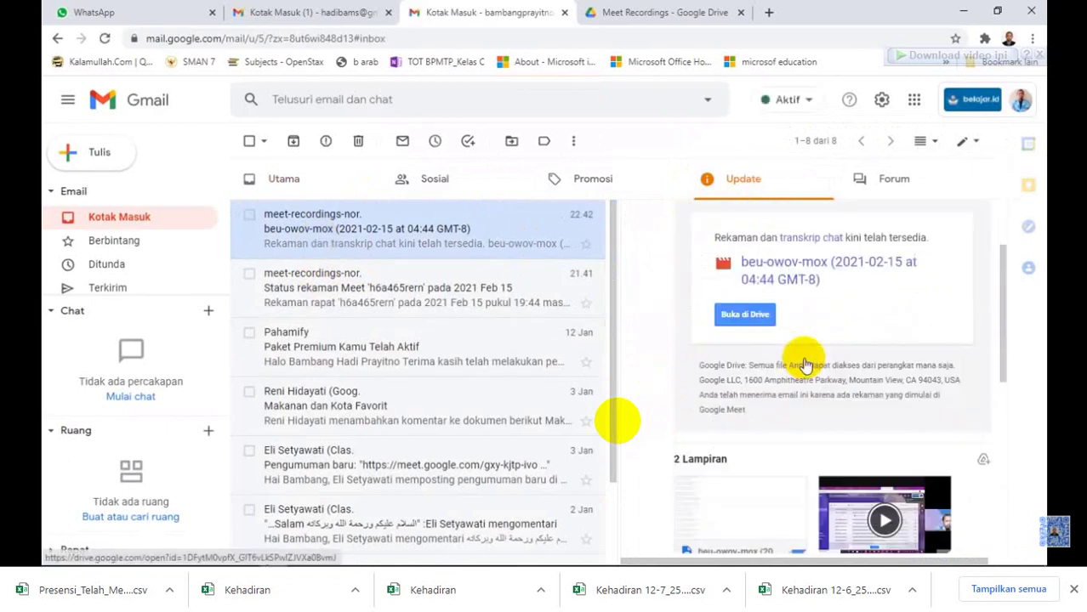
Preview the Update e-mails on the Meet recording status, "Paket Premium Kamu Telah Aktif" and "Makanan dan Kota Favorit" in the reading pane
left_click(410, 301)
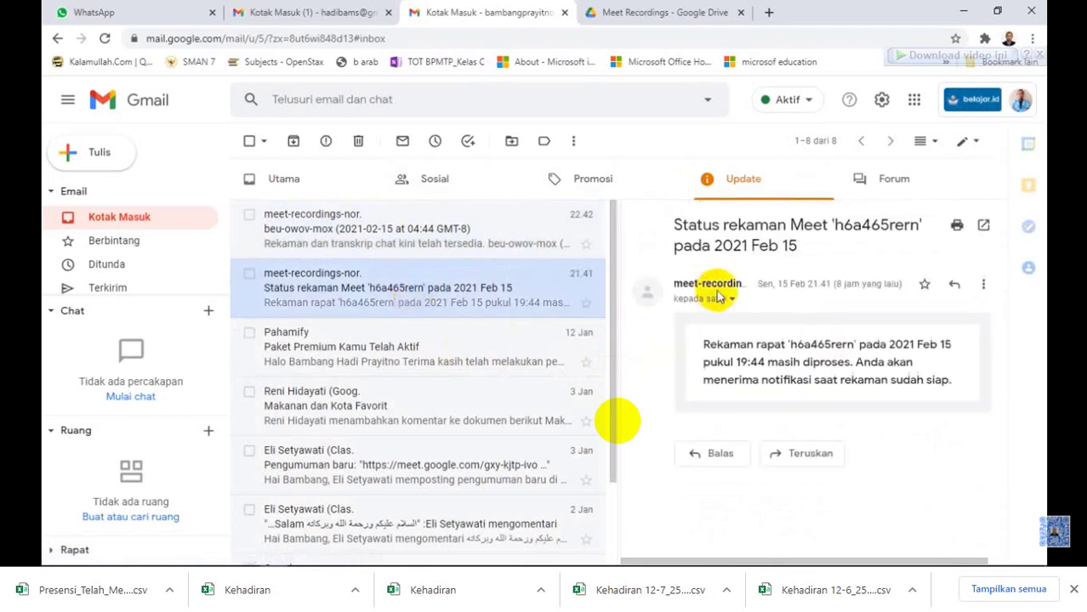
left_click(361, 367)
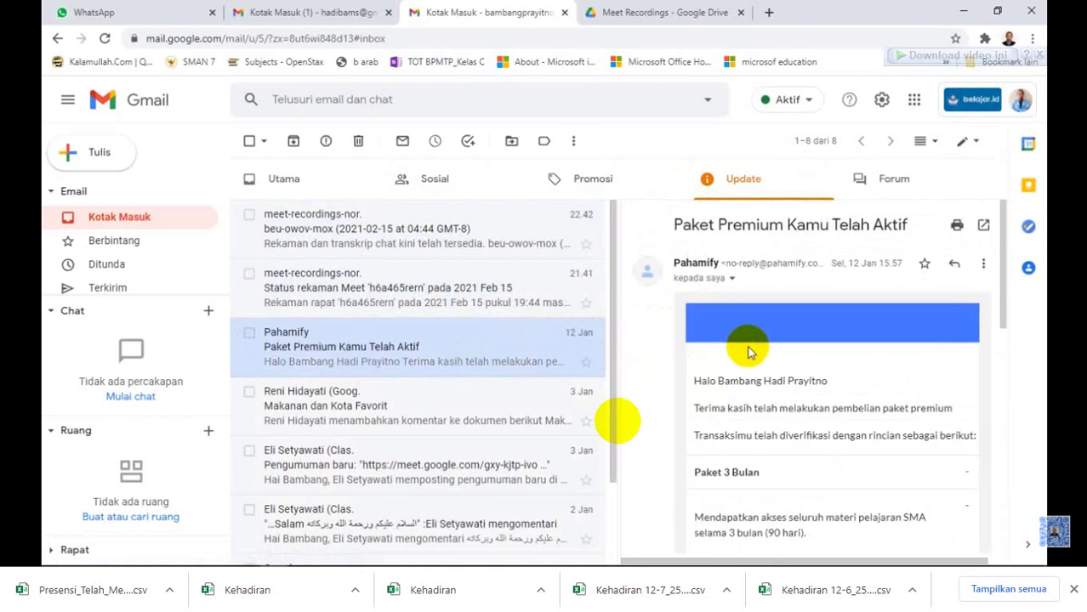
scroll(748, 352, "down", 4)
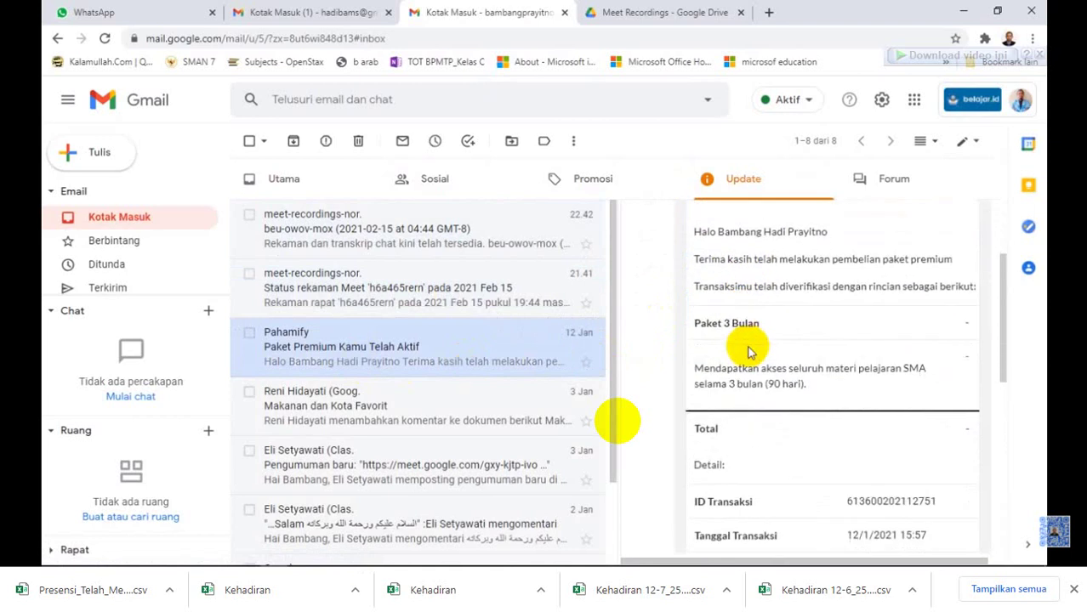
left_click(387, 411)
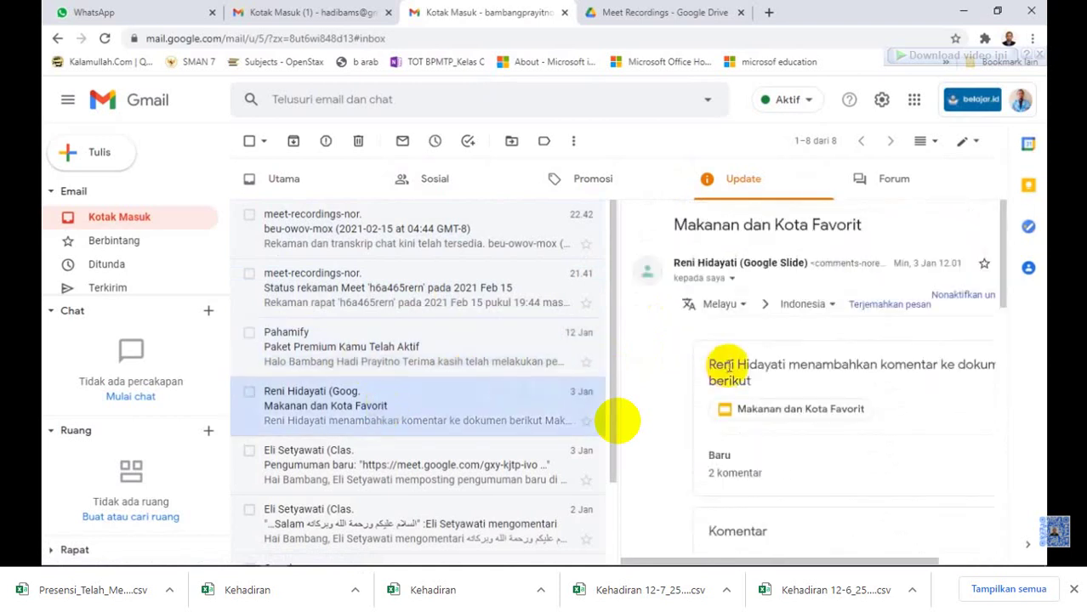
scroll(728, 366, "down", 1)
scroll(728, 366, "down", 3)
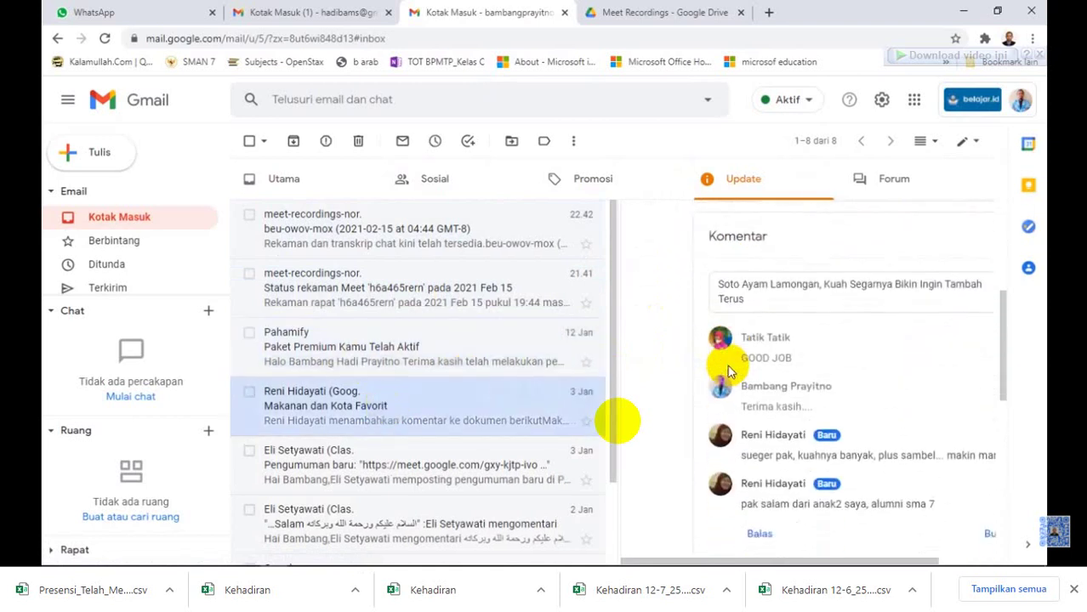
scroll(727, 365, "up", 4)
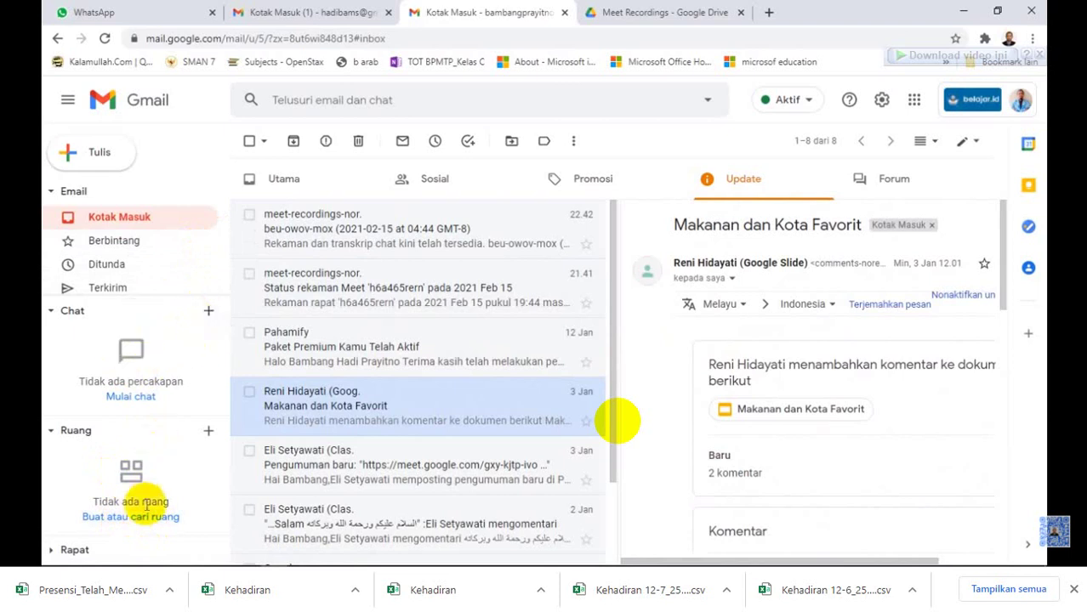
Search the people, rooms and bots for "Optimasi Classroom Belajar.ID" from the Ruang section
left_click(99, 517)
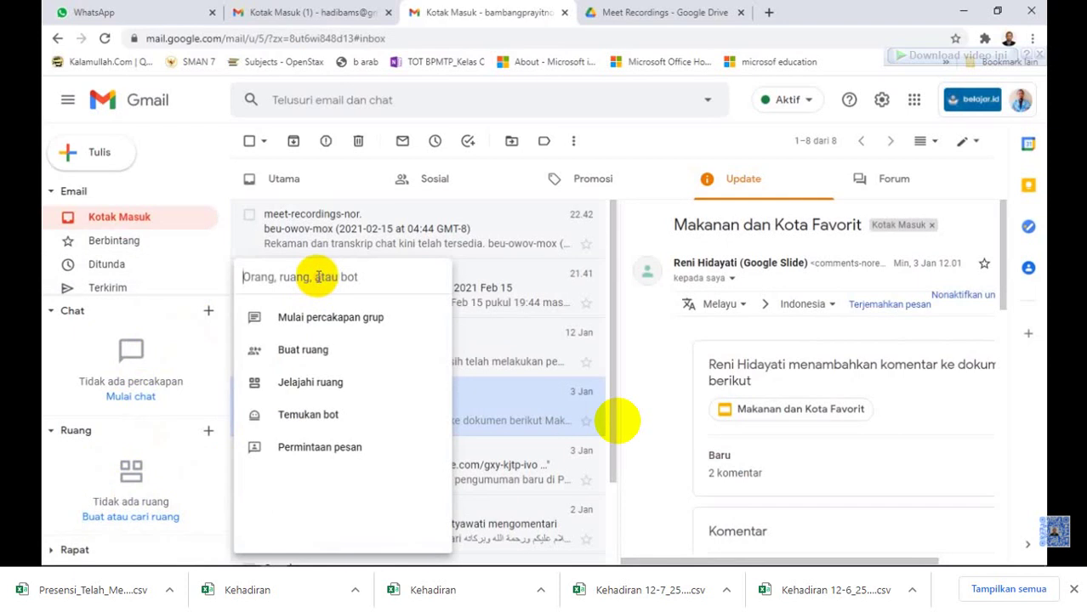
type("Optimasi")
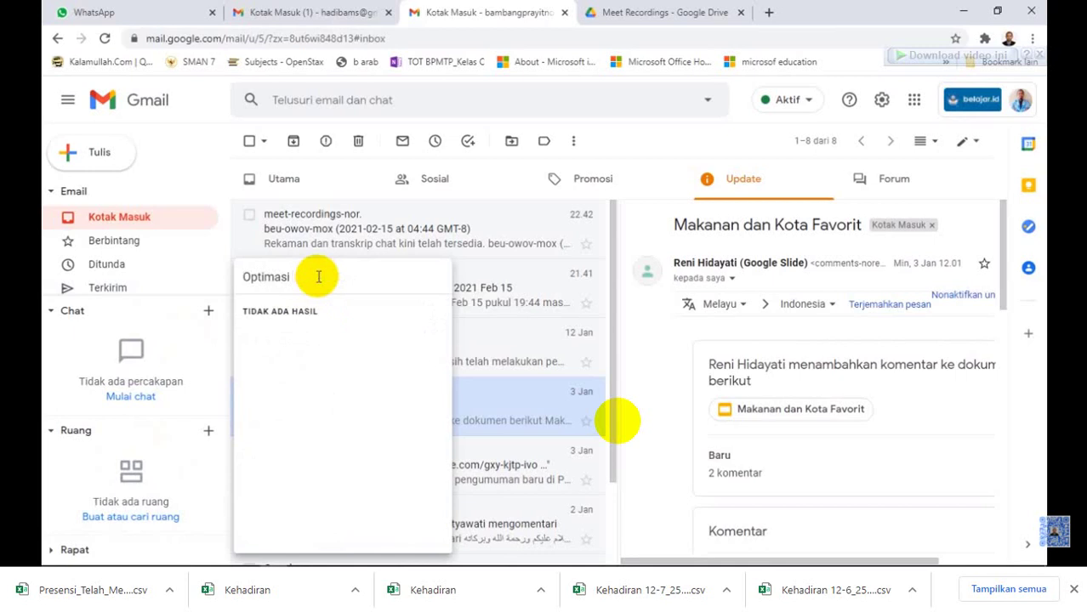
type("Clas")
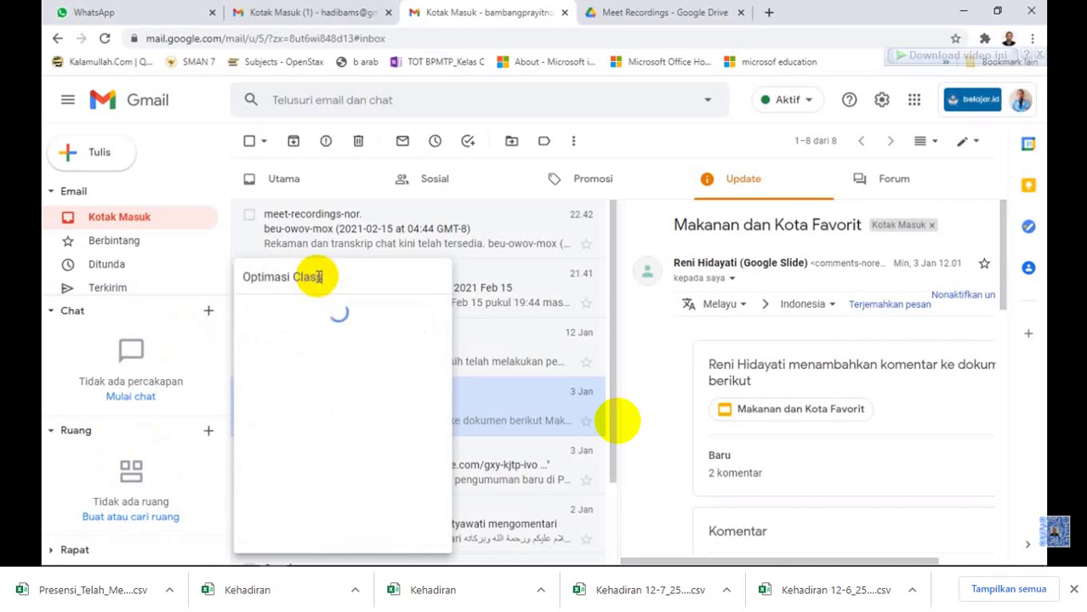
type("sroom Belajar")
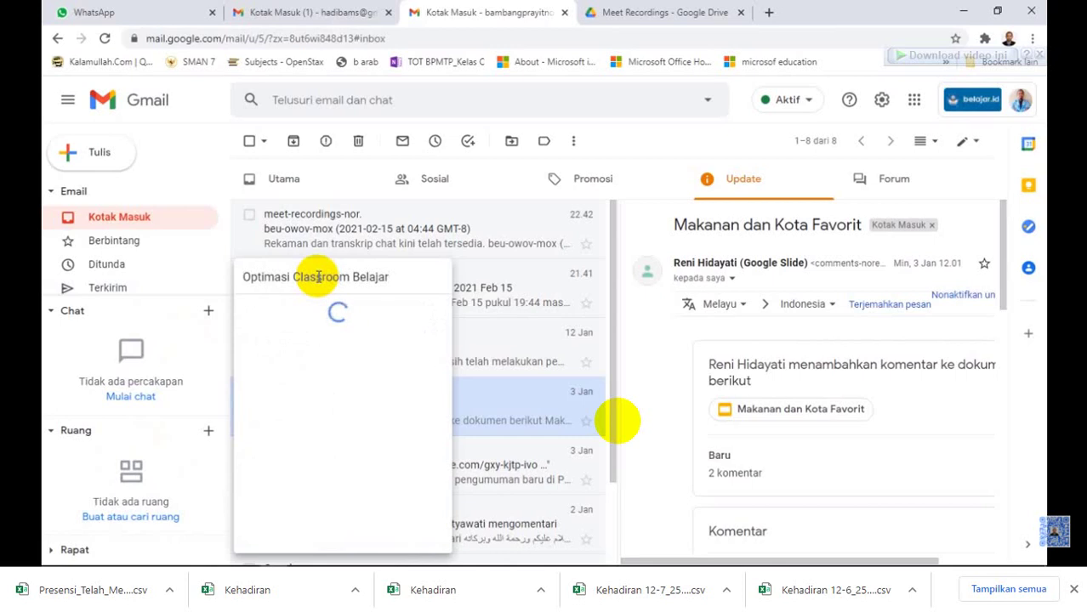
type(".ID")
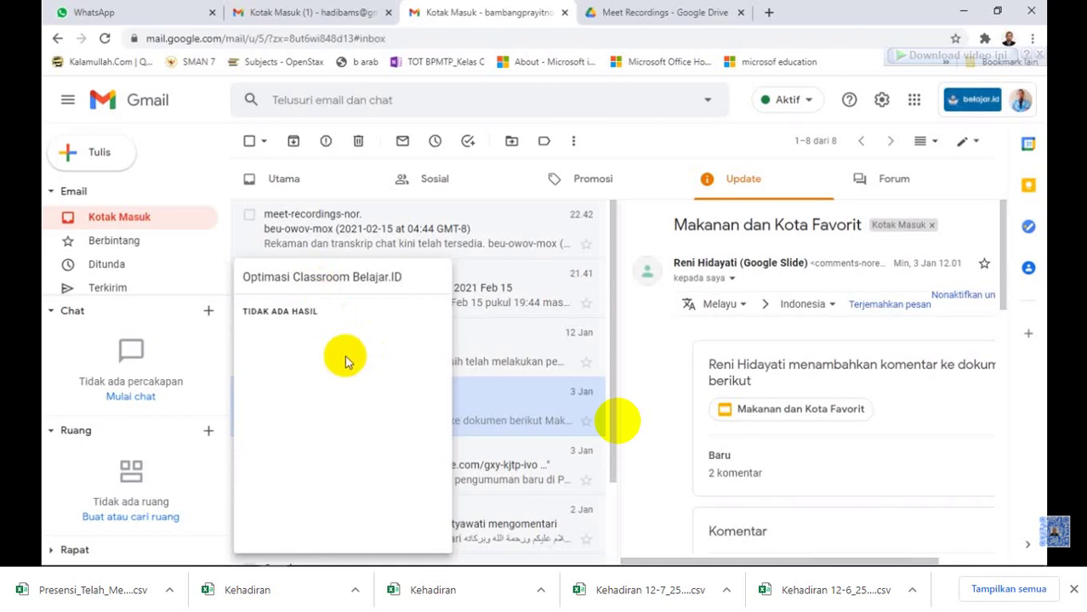
Close the search without choosing anything and show the options for starting a new conversation from the Chat section
left_click(207, 317)
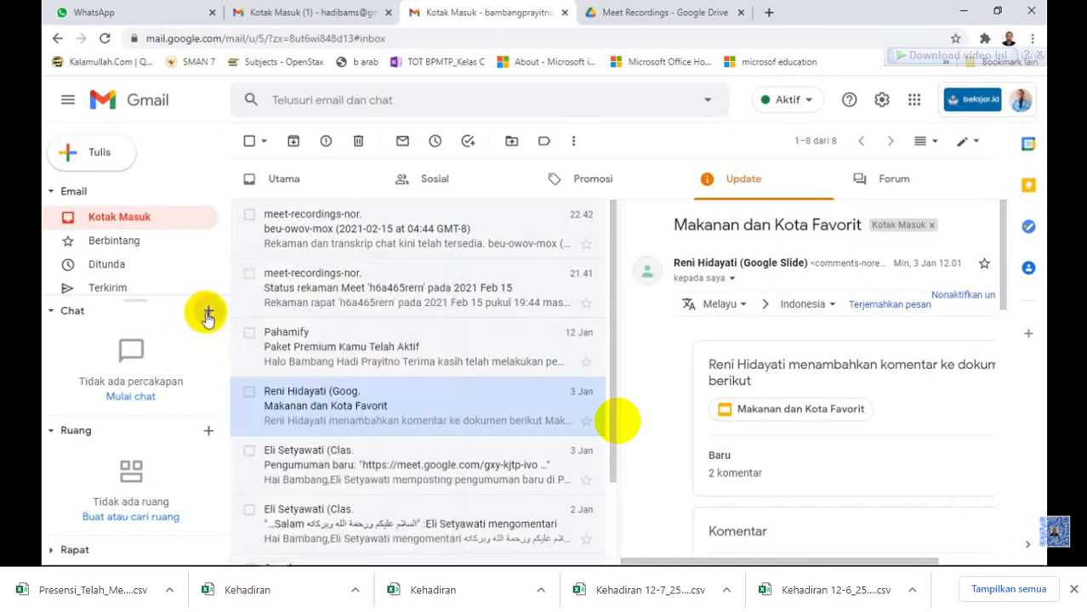
left_click(207, 316)
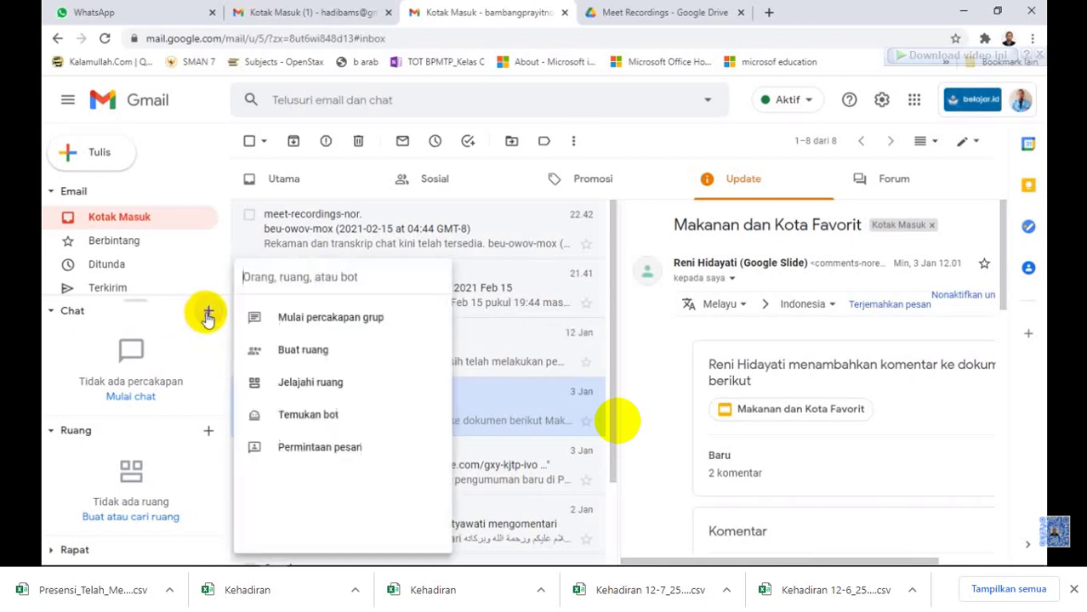
left_click(208, 316)
left_click(207, 316)
Start creating a new room from the Ruang section and name it "Optimalisasi Classroom Belajar.ID"
left_click(209, 436)
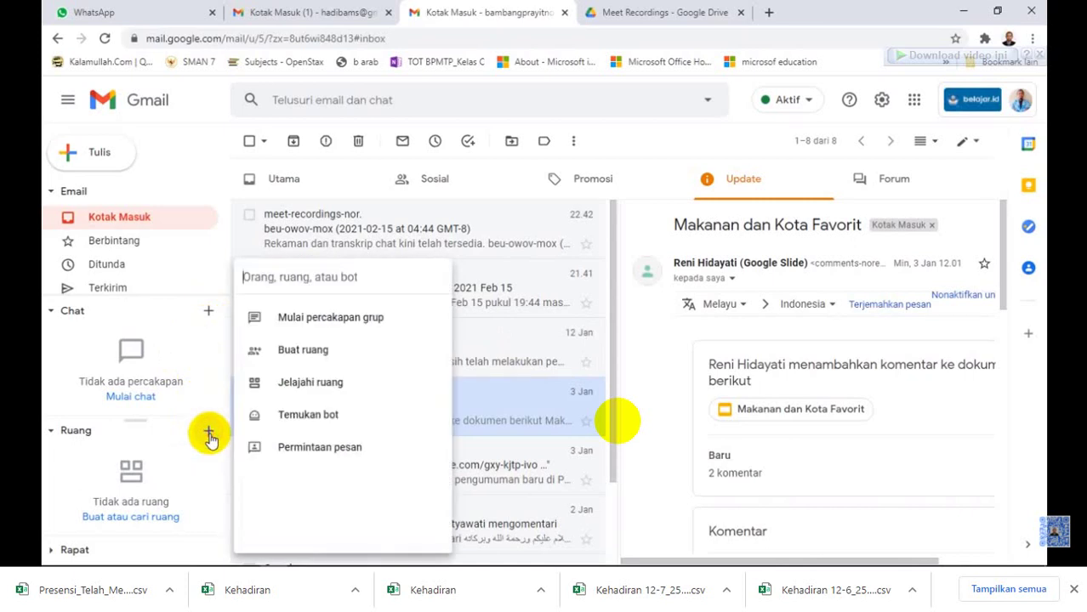
left_click(308, 351)
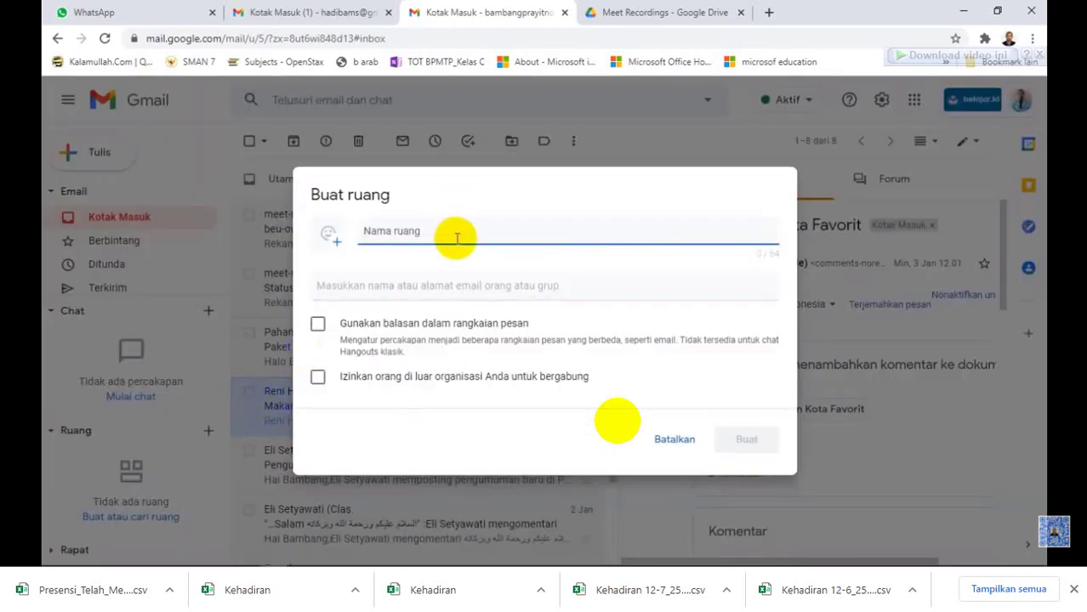
type("0")
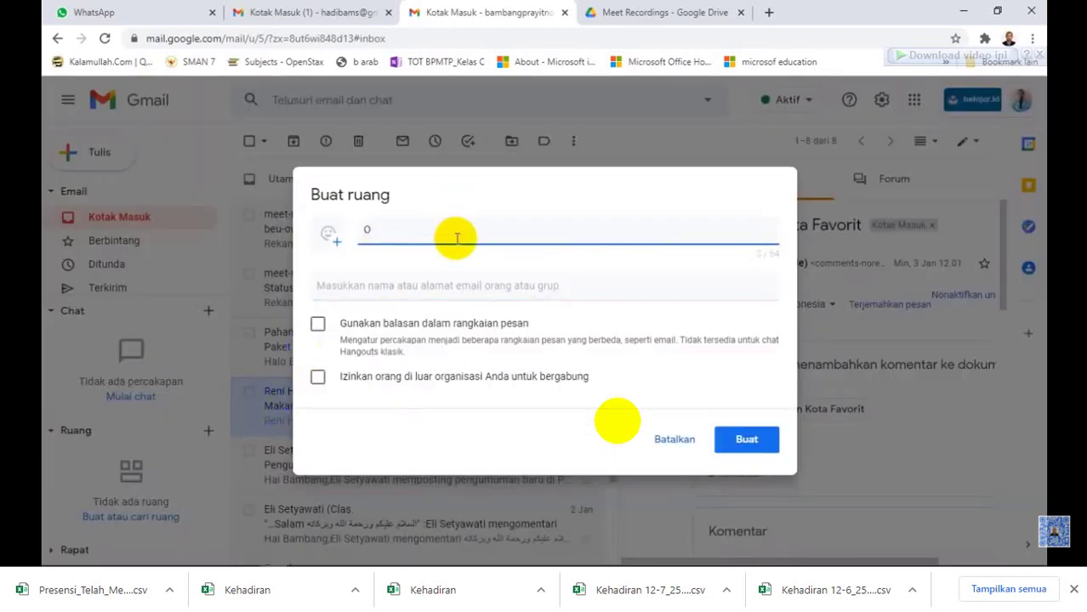
type("ptimalisasi Classr")
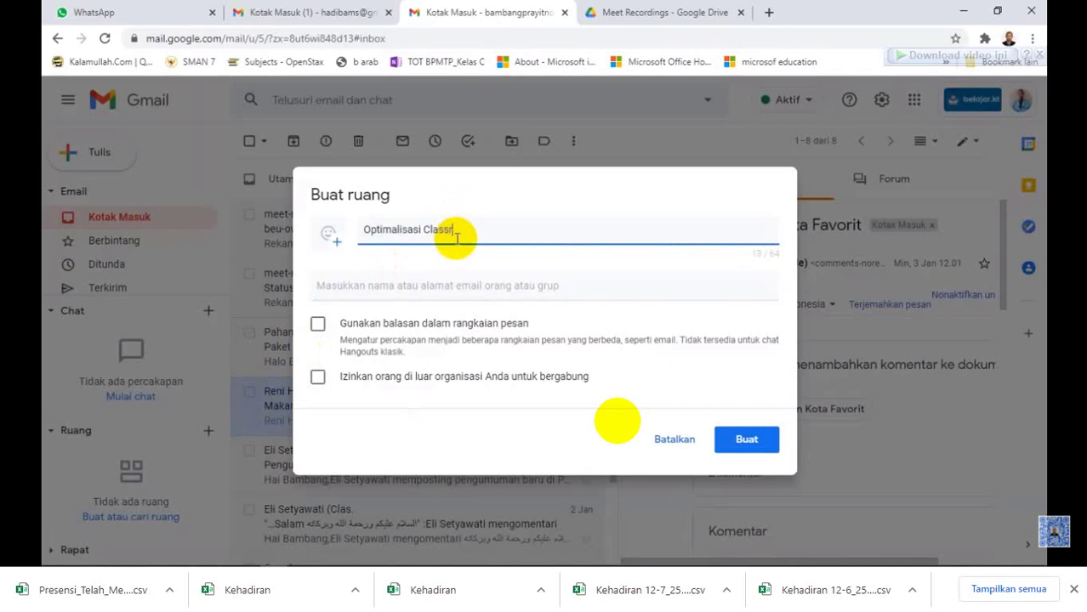
type("oom Belajar.")
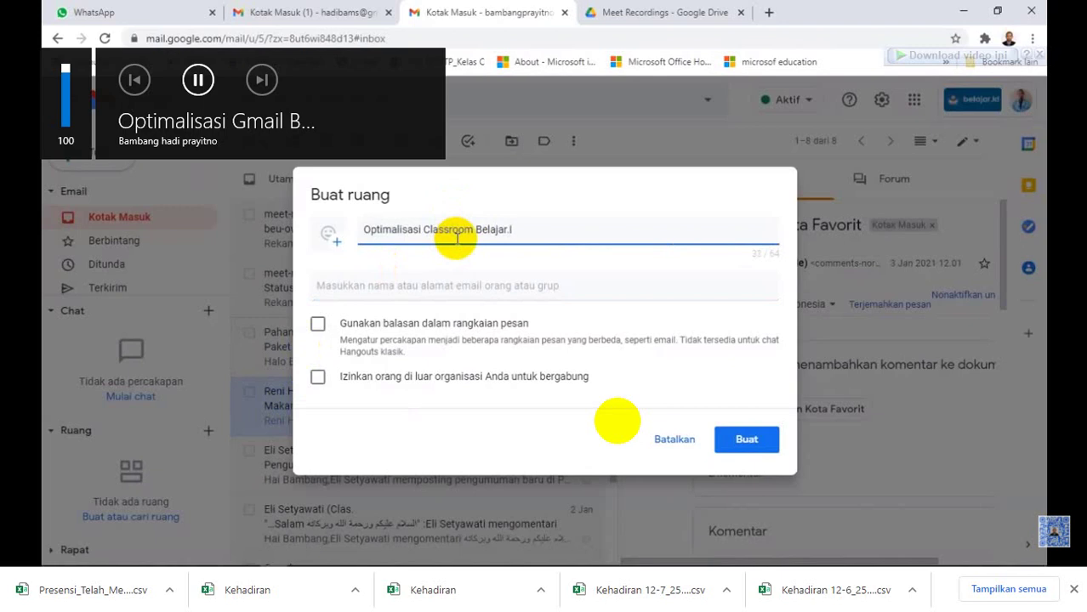
type("ID")
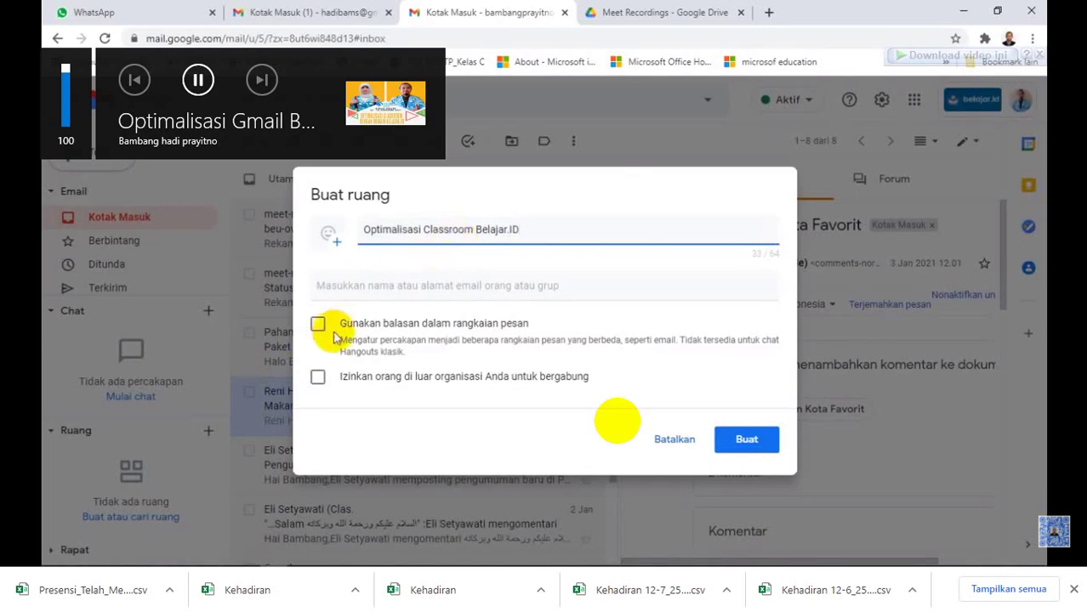
Allow people outside the organisation to join, enable threaded replies, and create the room
left_click(317, 379)
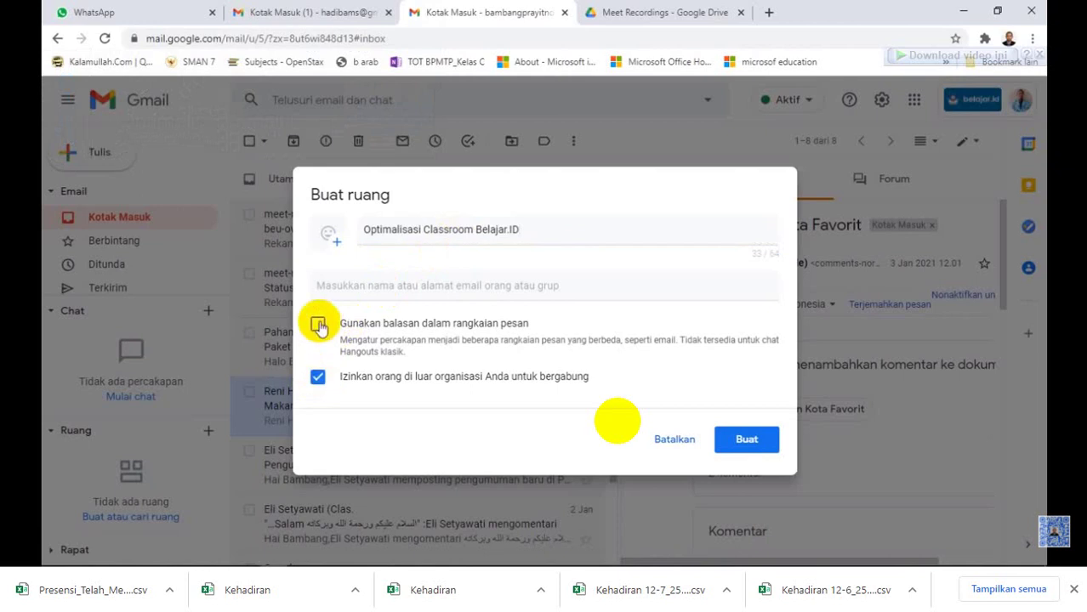
left_click(318, 325)
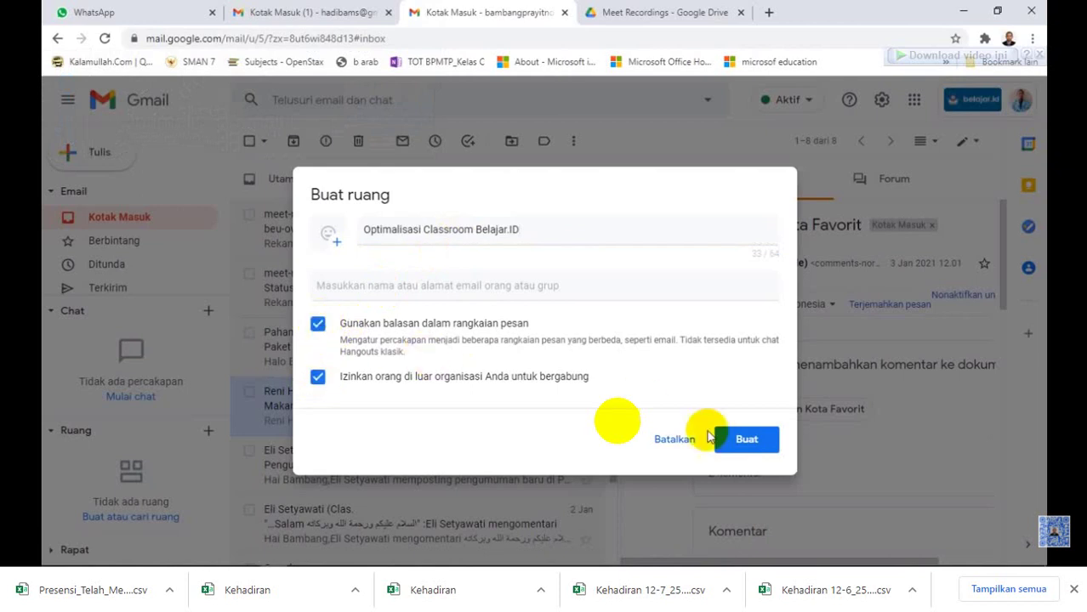
left_click(754, 439)
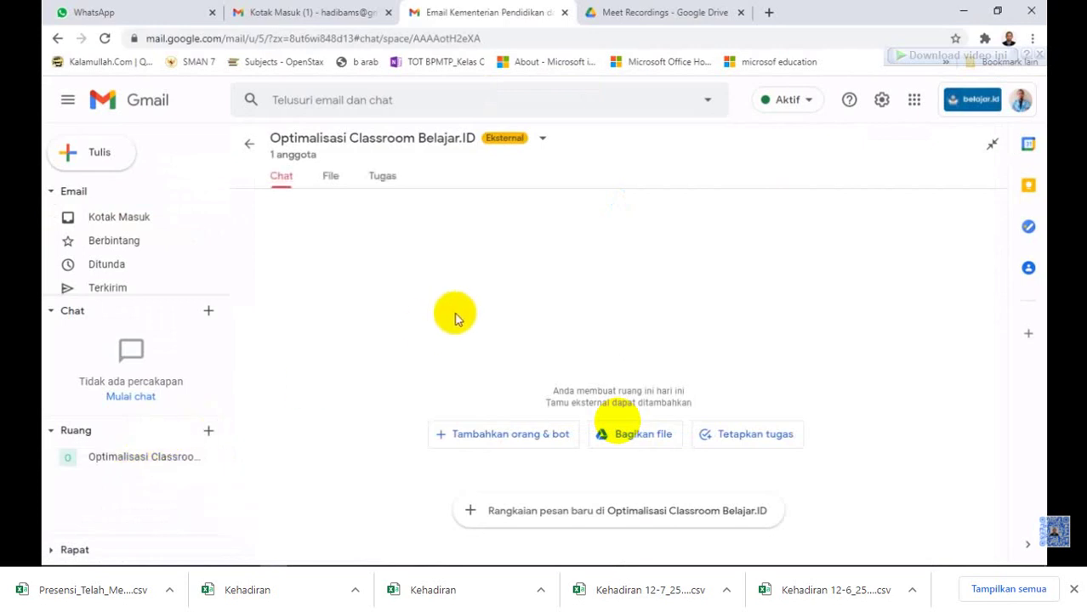
Start adding people to the room, and open the "Pendataan Akun Belajar.ID (Respons)" spreadsheet from the Pelatihan Optimalisasi Classroom folder in Google Drive
left_click(470, 440)
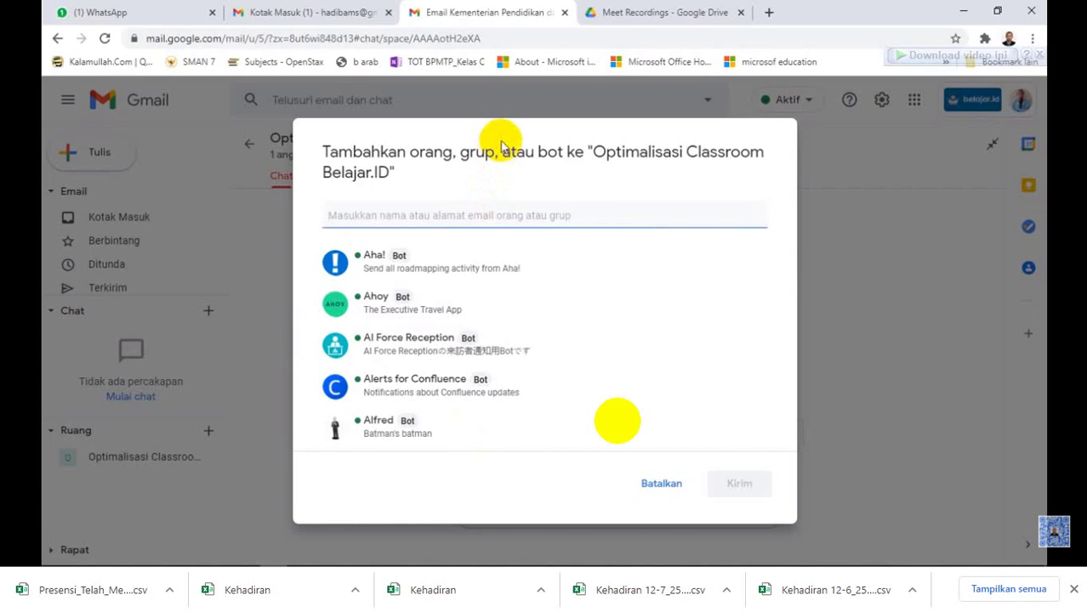
left_click(660, 15)
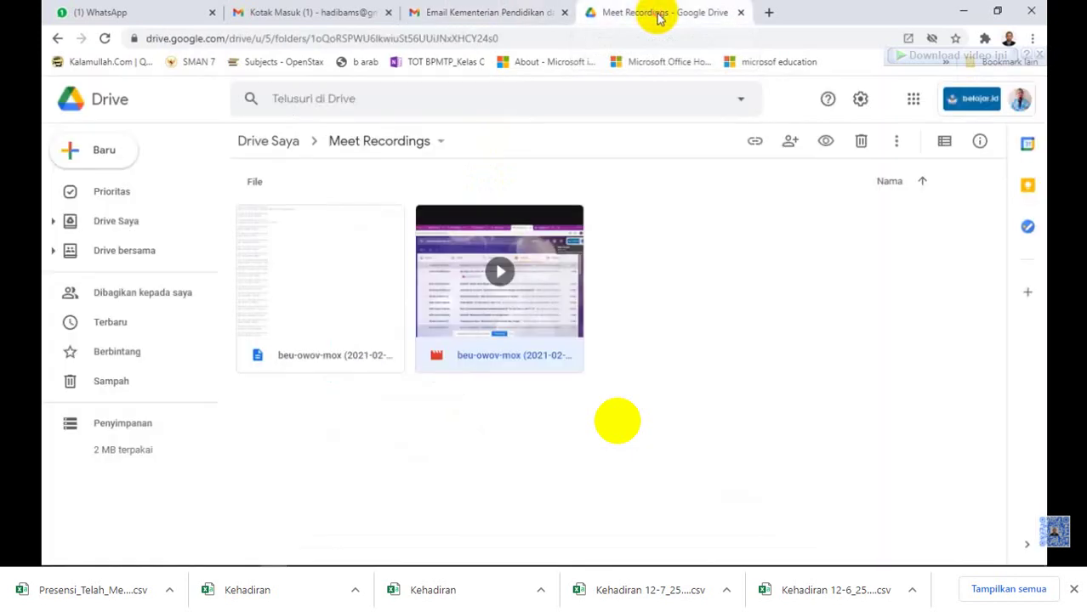
left_click(119, 223)
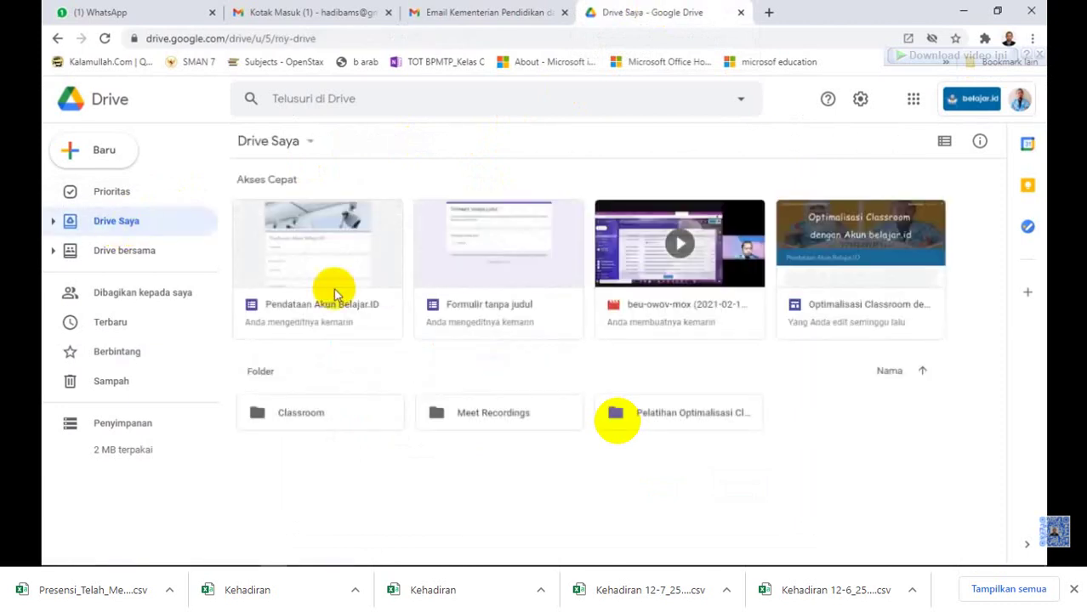
double_click(671, 415)
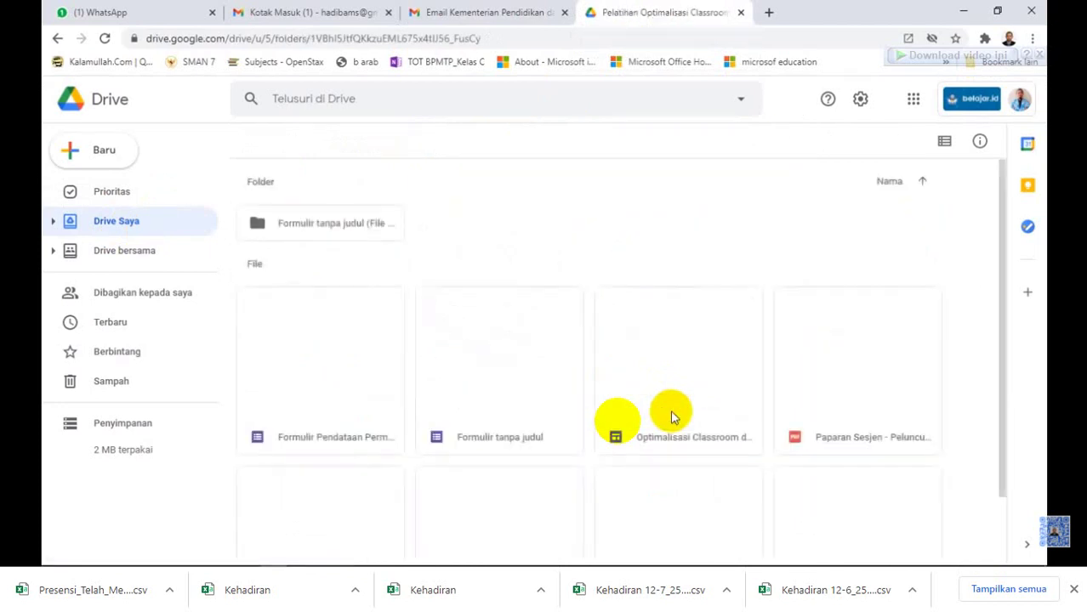
scroll(577, 389, "down", 1)
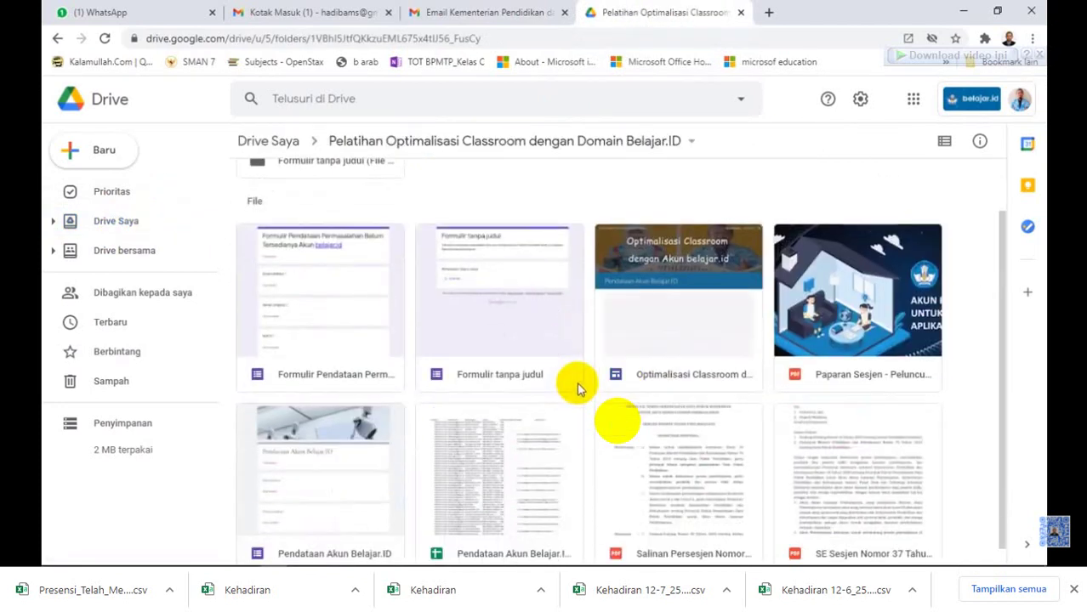
double_click(471, 471)
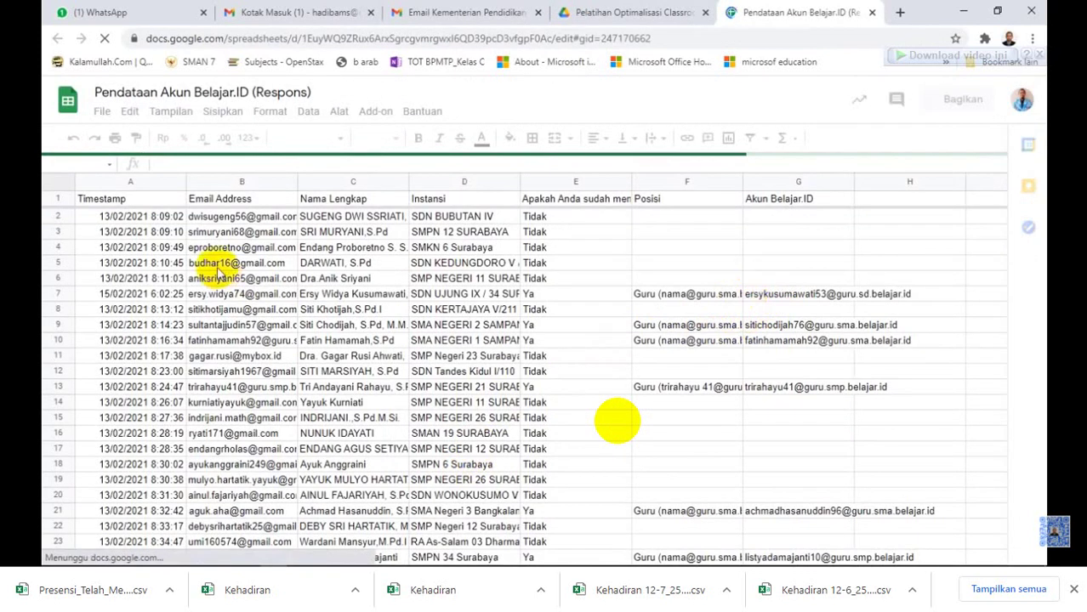
Add a filter to the response table and exclude the (Kosong) entries in the Akun Belajar.ID column
left_click(838, 202)
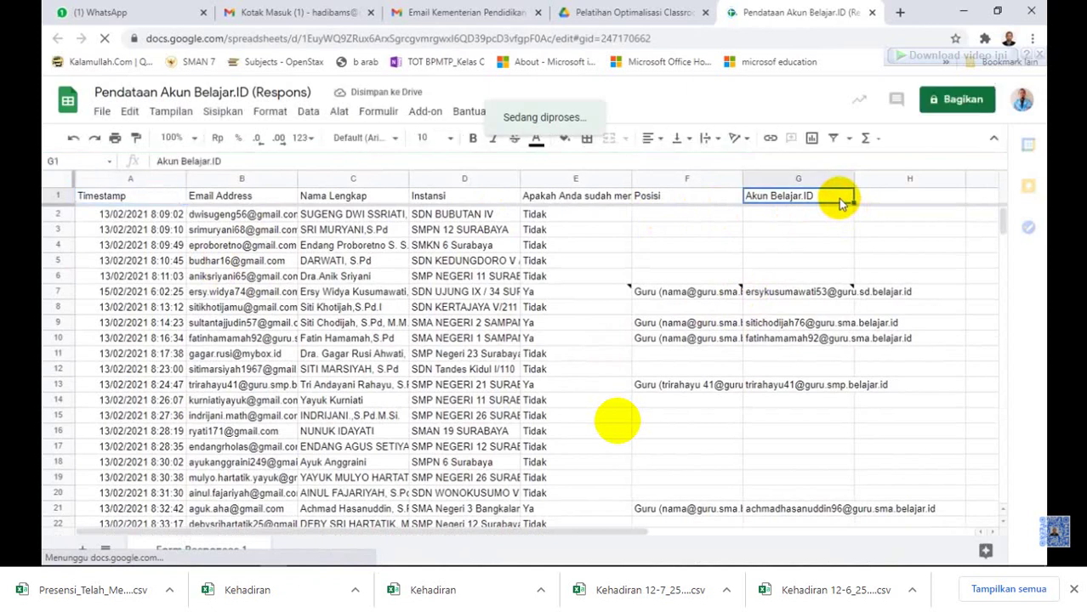
left_click(834, 140)
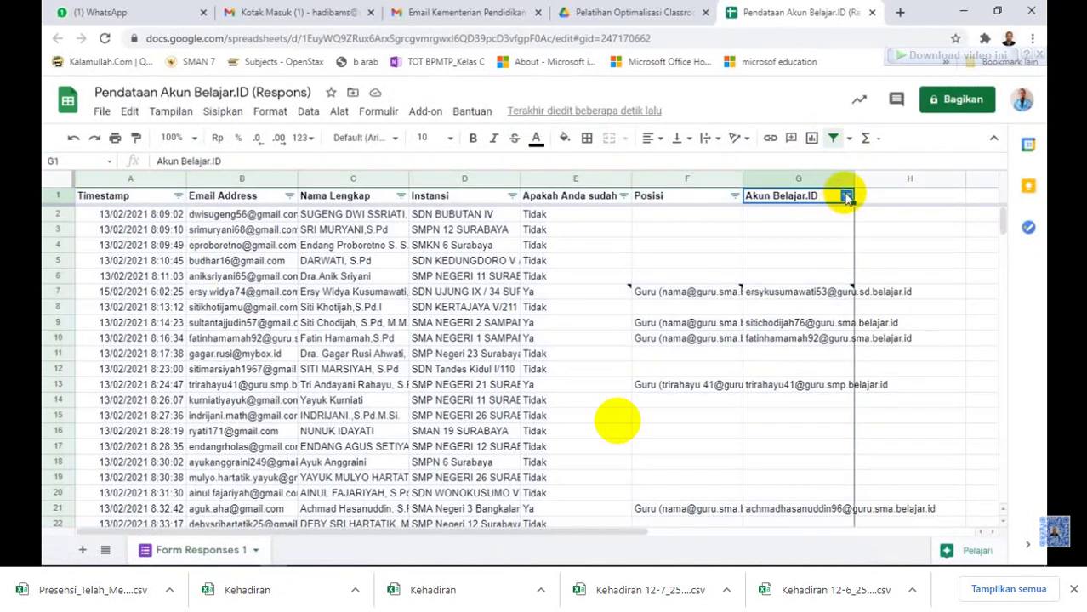
left_click(846, 196)
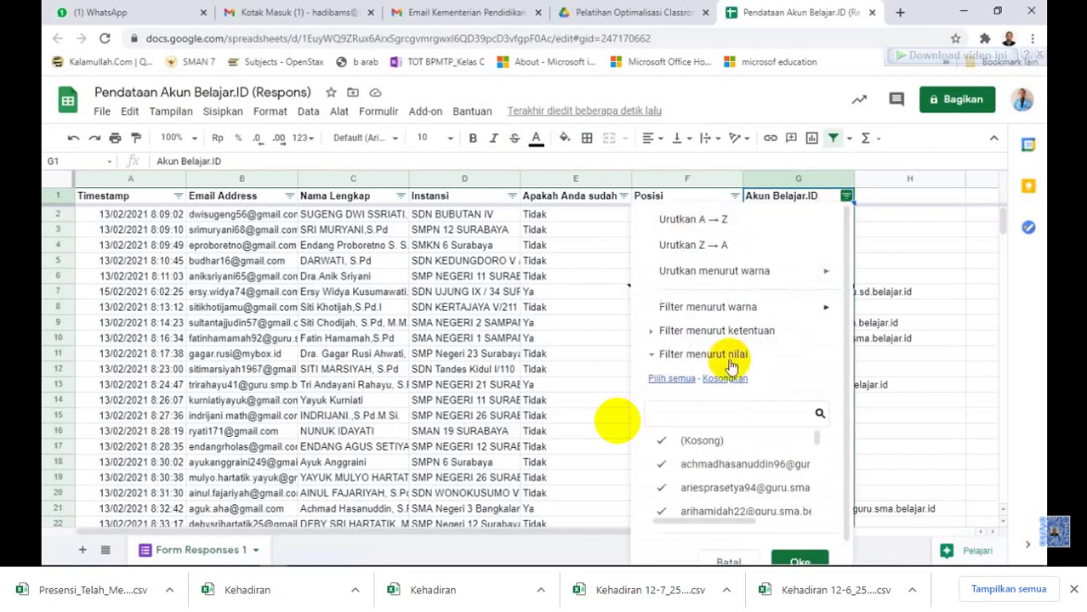
left_click(661, 442)
left_click(780, 554)
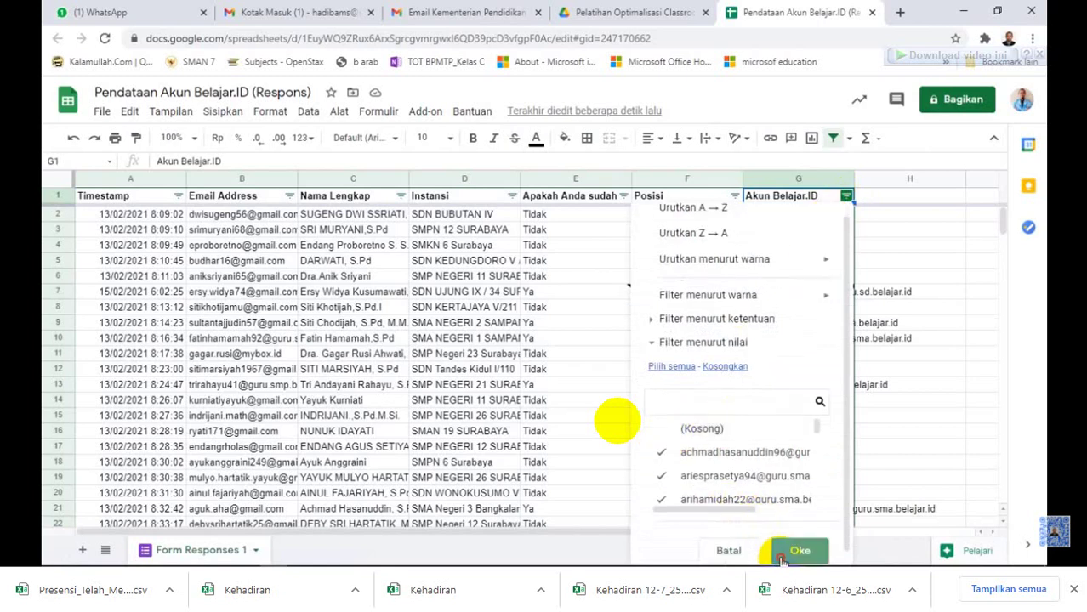
left_click(780, 554)
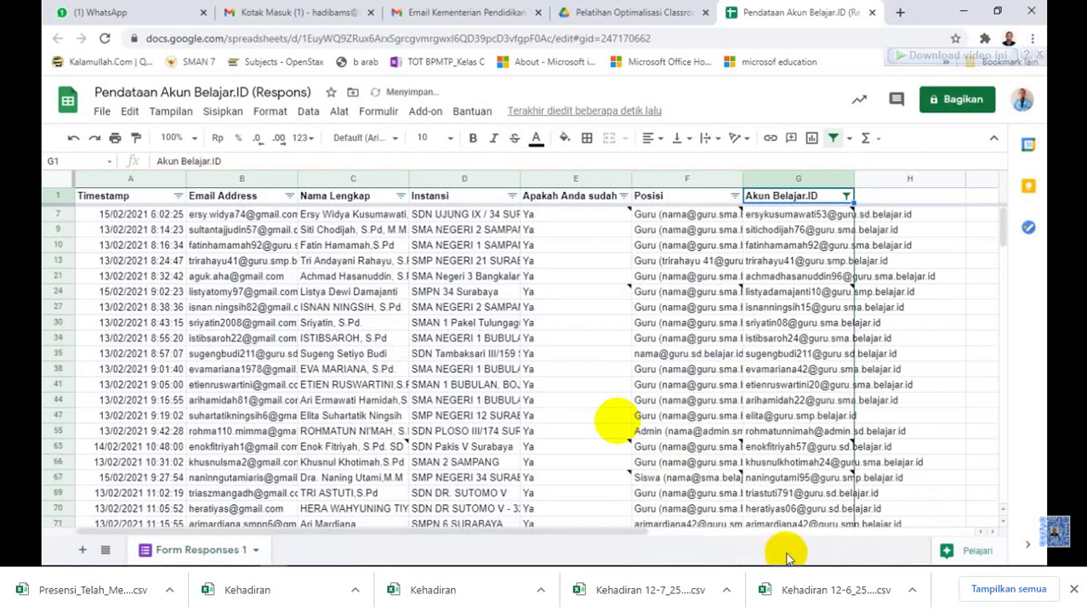
Select and copy the filtered Belajar.ID account addresses in G7:G110
left_click(778, 217)
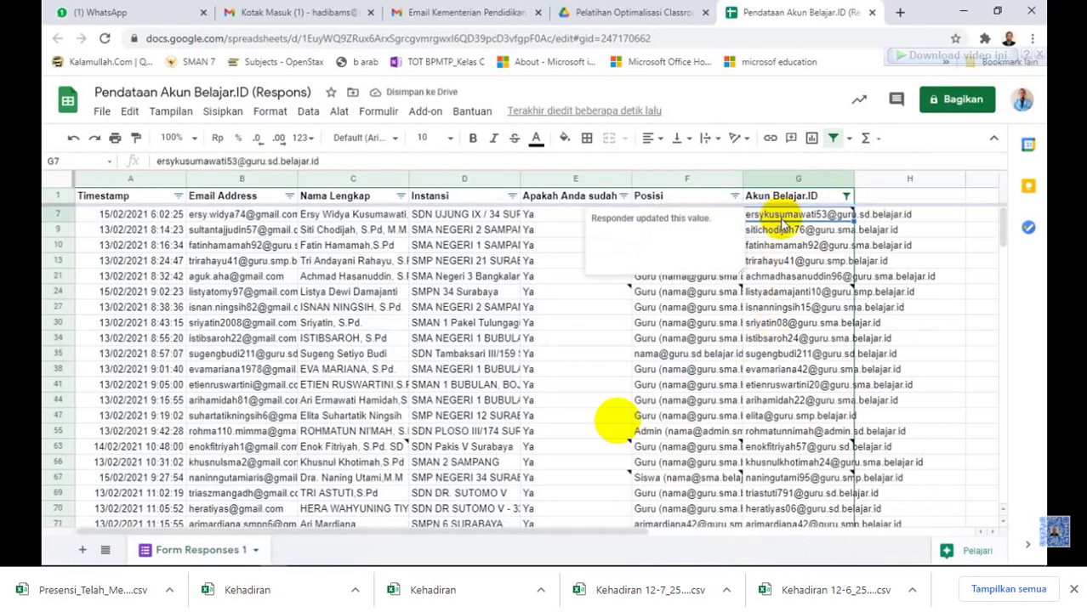
key("ctrl+shift+Down")
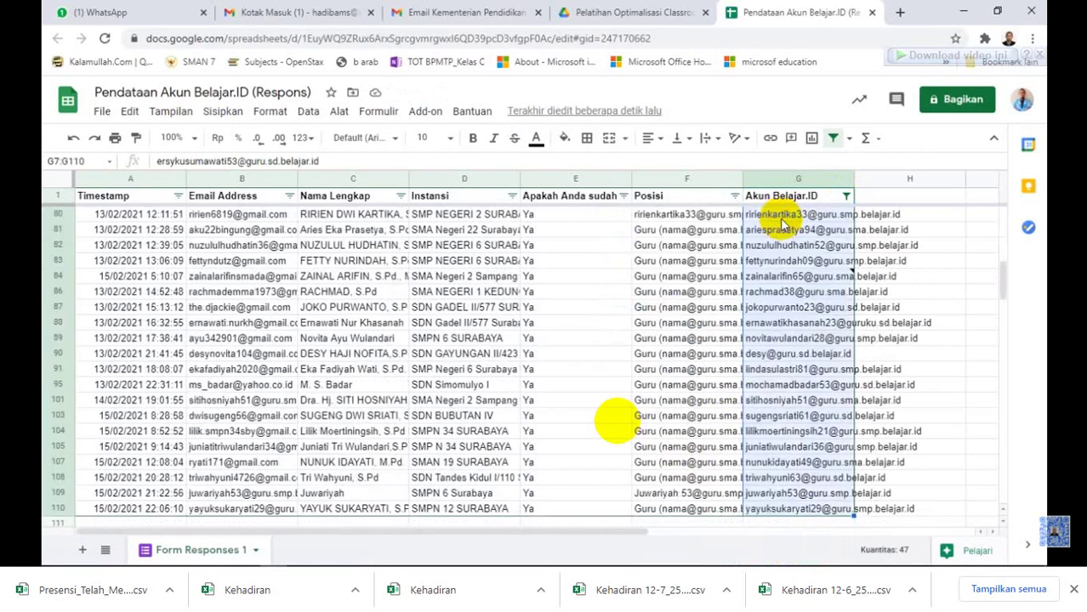
scroll(929, 290, "down", 2)
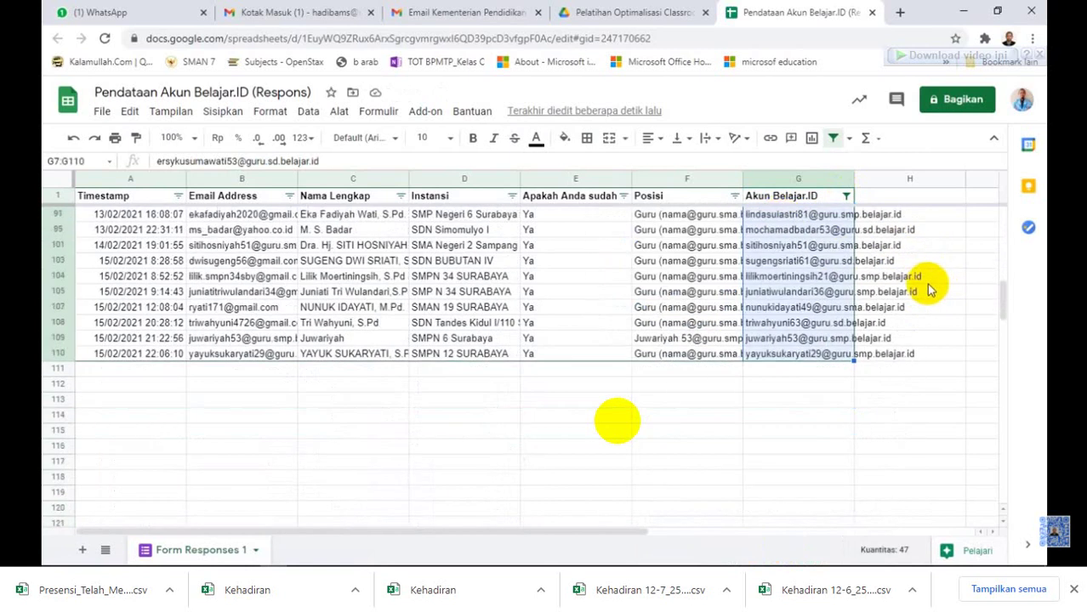
scroll(929, 290, "up", 5)
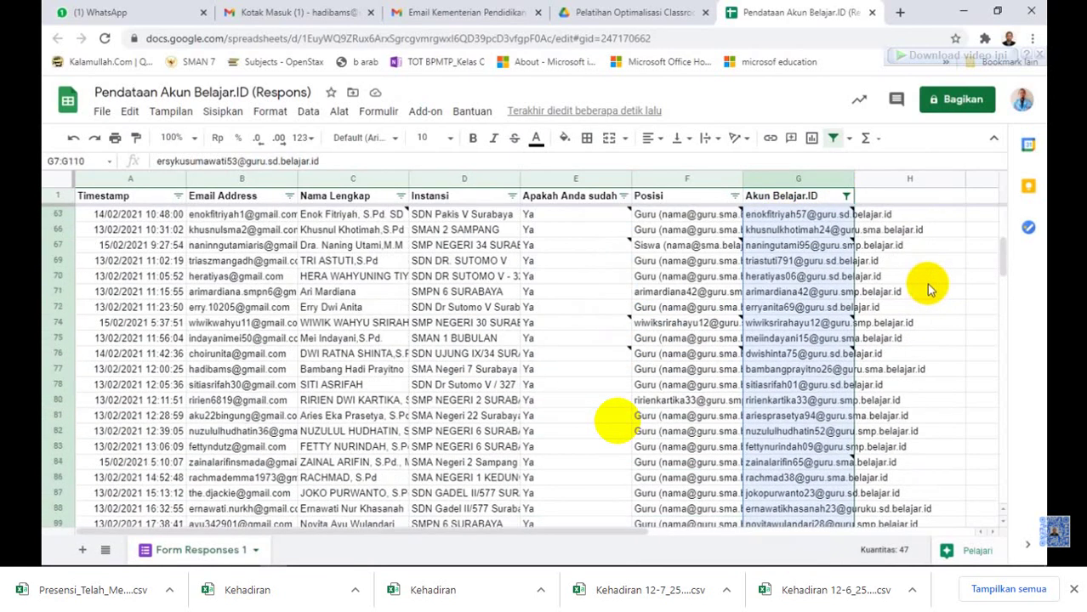
scroll(928, 290, "up", 5)
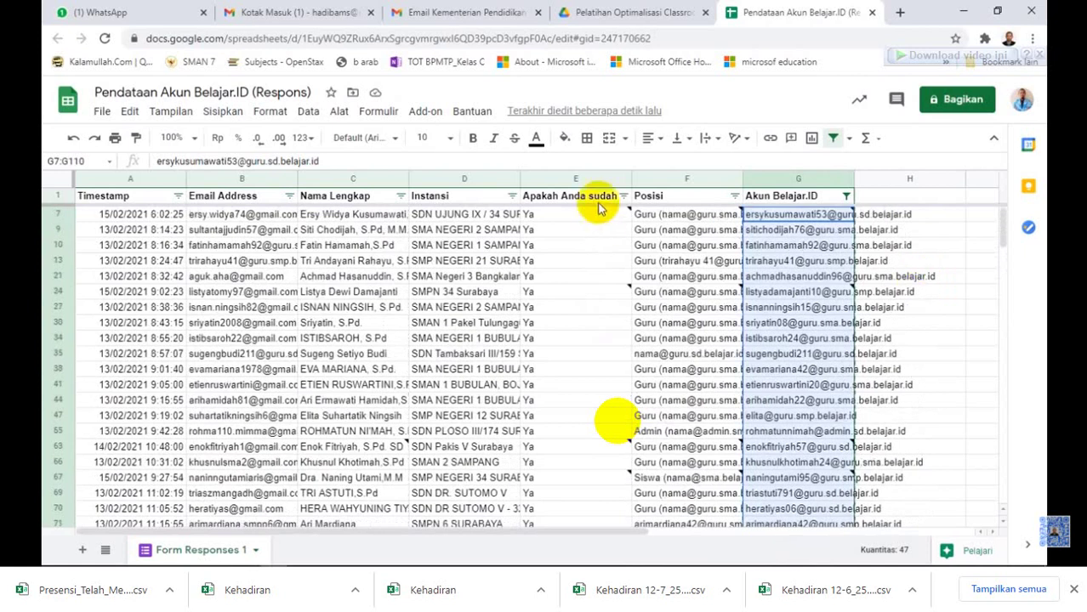
Return to Gmail, paste the copied addresses as people to add to the room, and separate the addresses with commas
left_click(453, 12)
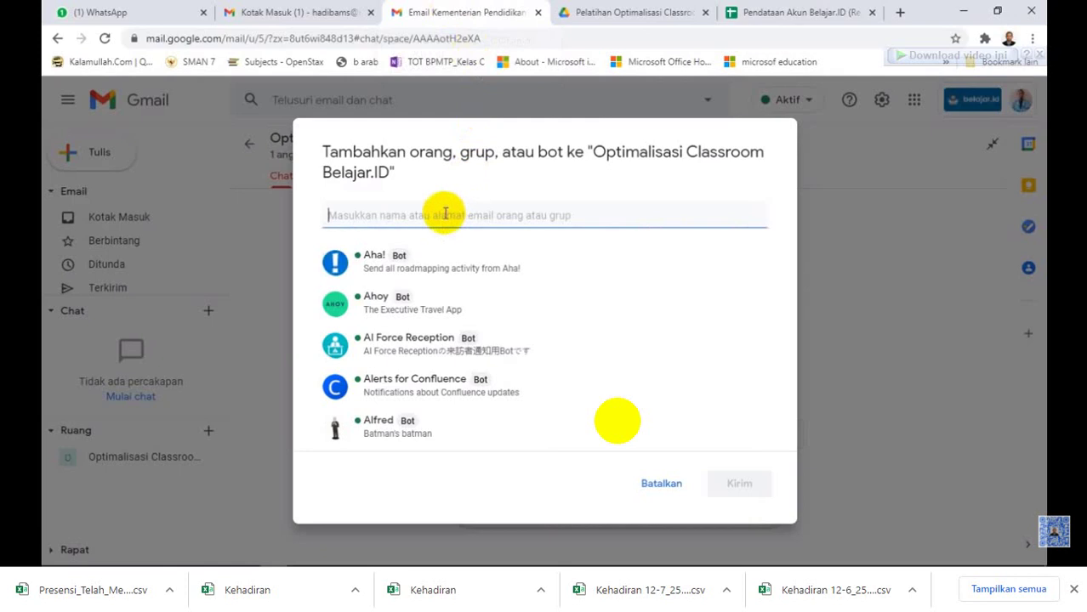
key("ctrl+v")
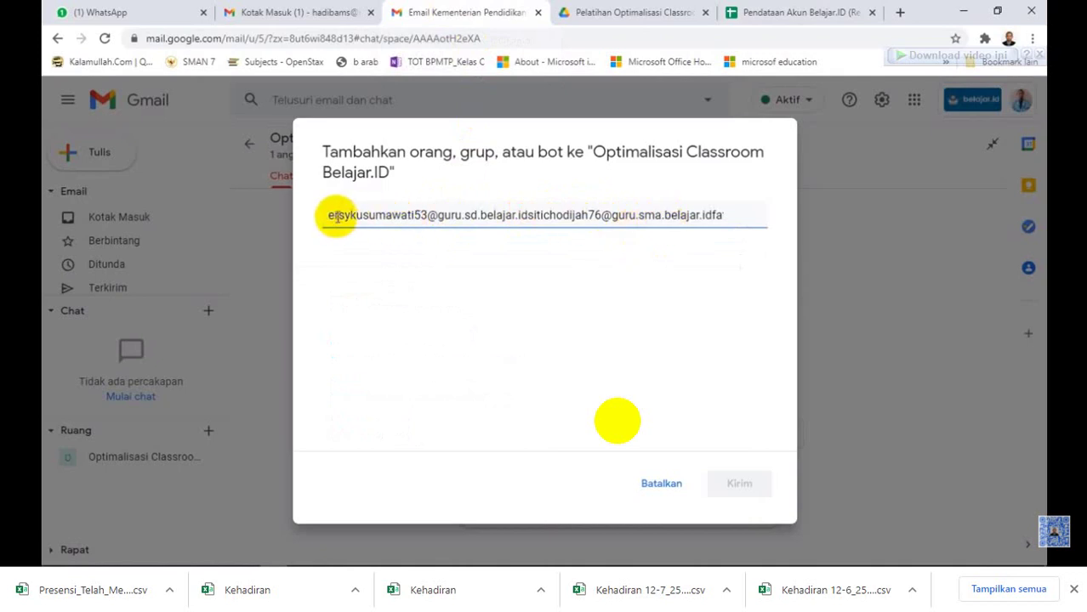
left_click(528, 215)
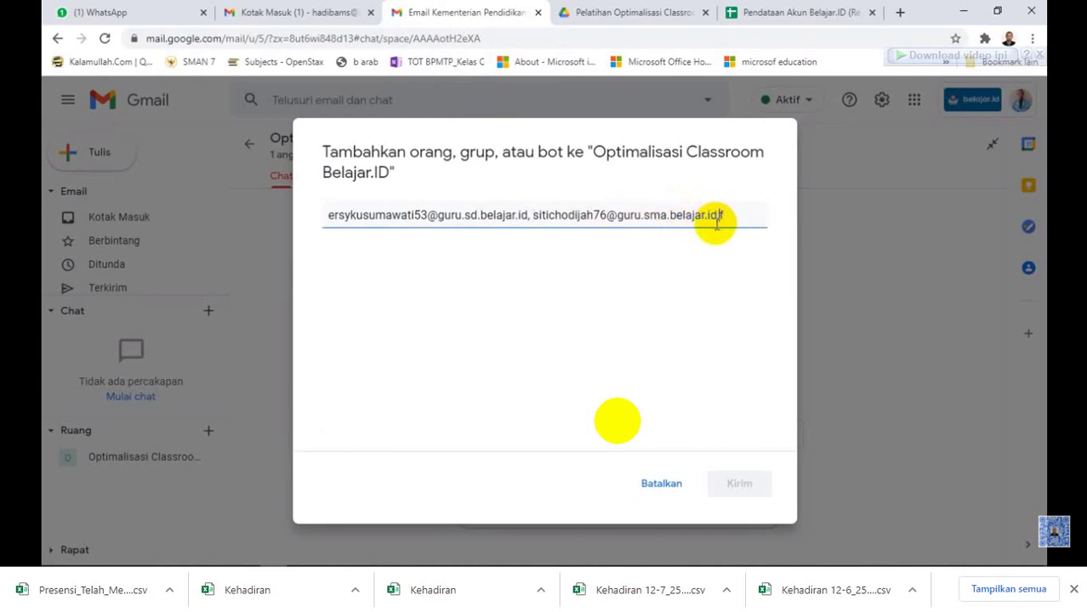
key("ctrl+v")
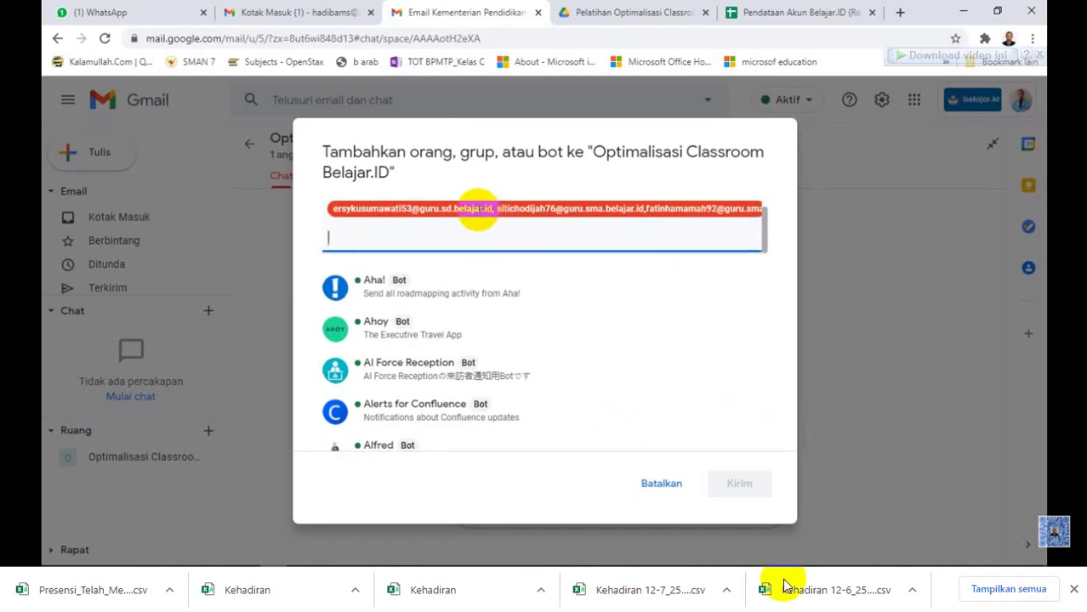
left_click(510, 238)
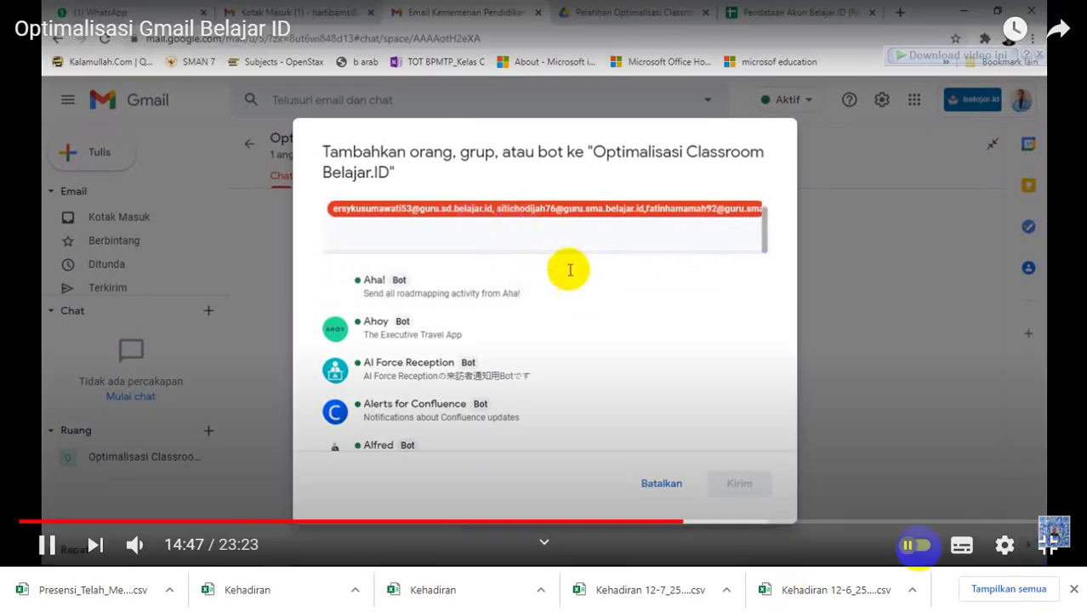
Leave the full-screen video and return to the Google Classroom question "Presensi Telah Menonton Video Optimalisasi GMAIL di Belajar.ID"
key("Escape")
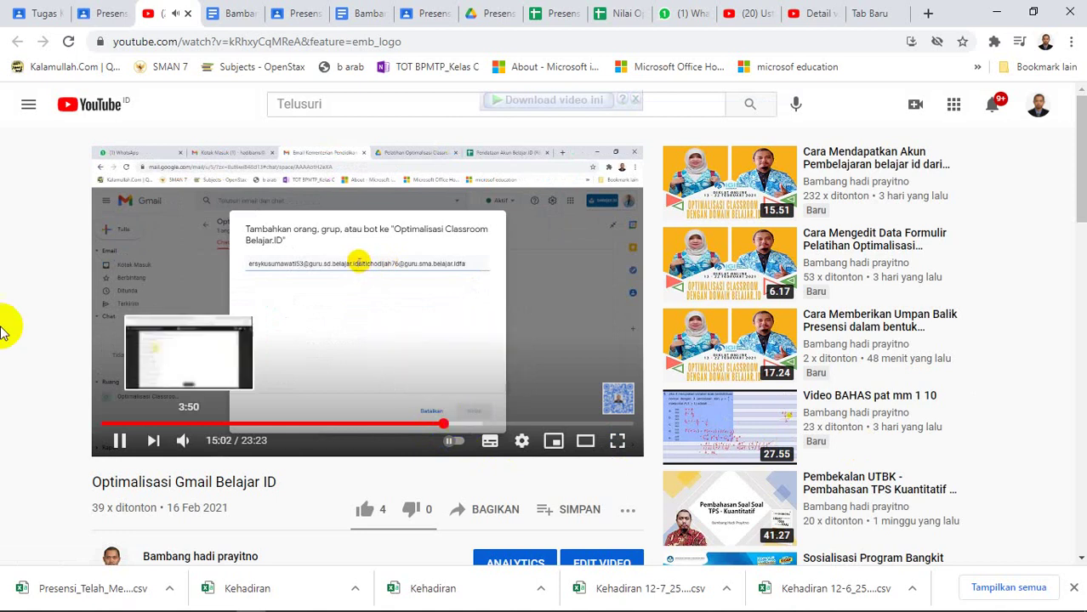
left_click(108, 14)
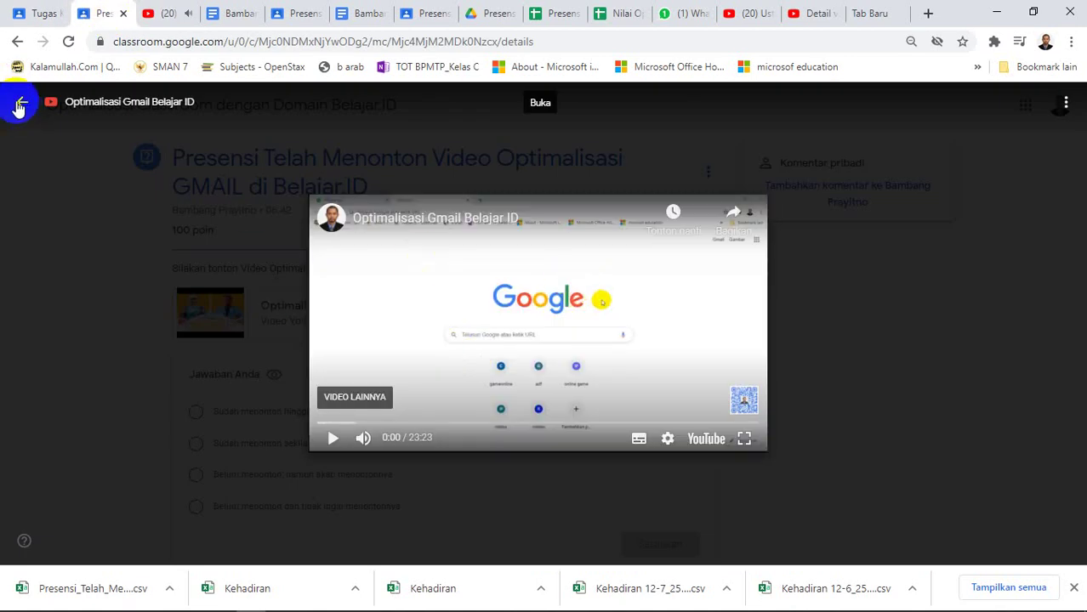
left_click(24, 105)
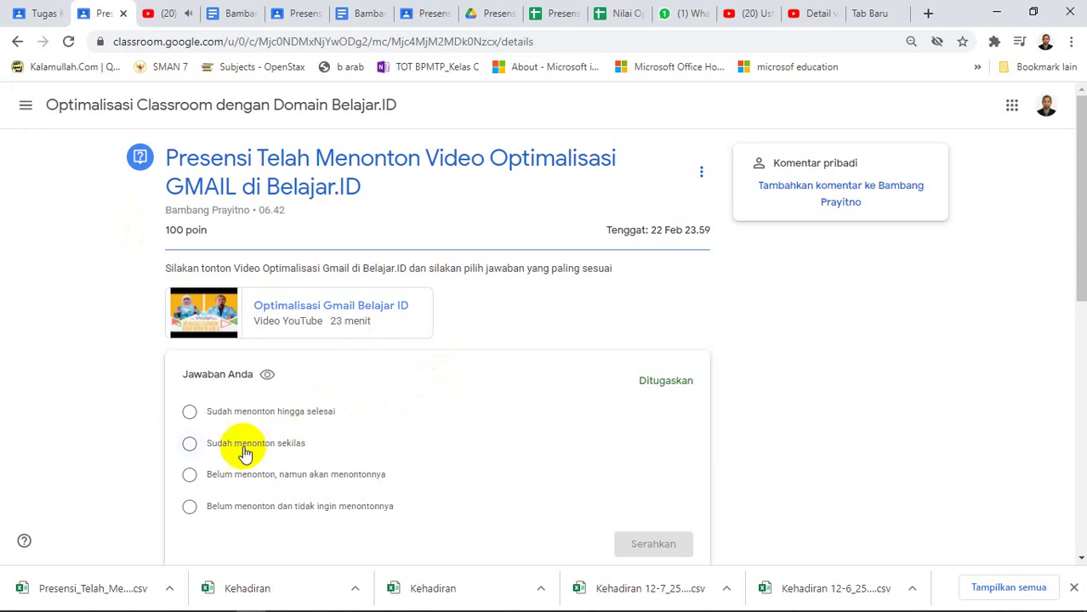
Submit "Sudah menonton sekilas" as the attendance answer, and close the YouTube page with the Gmail Belajar ID video
left_click(191, 447)
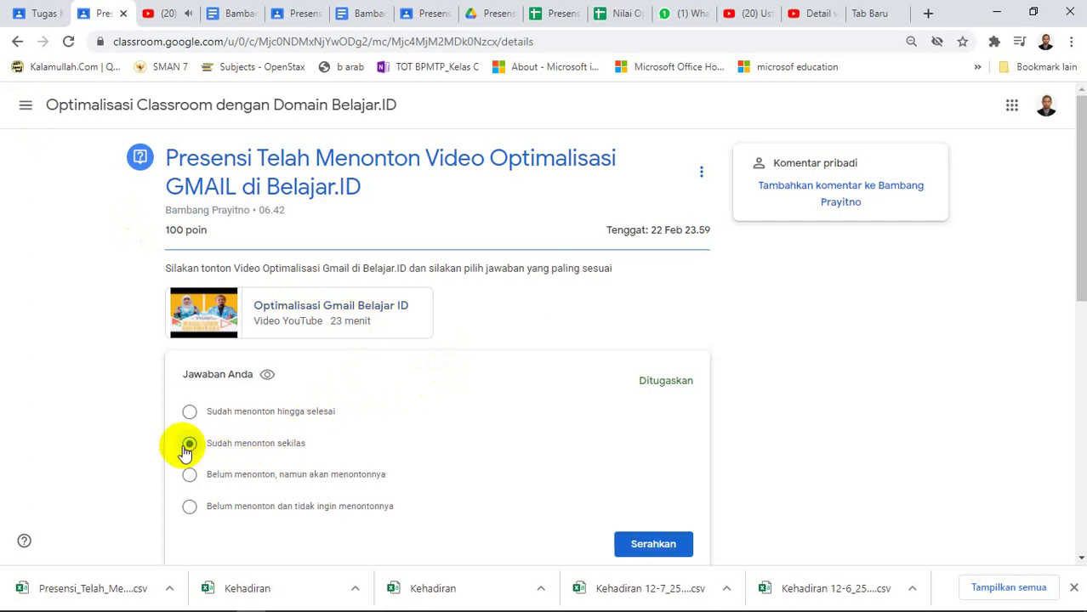
left_click(647, 545)
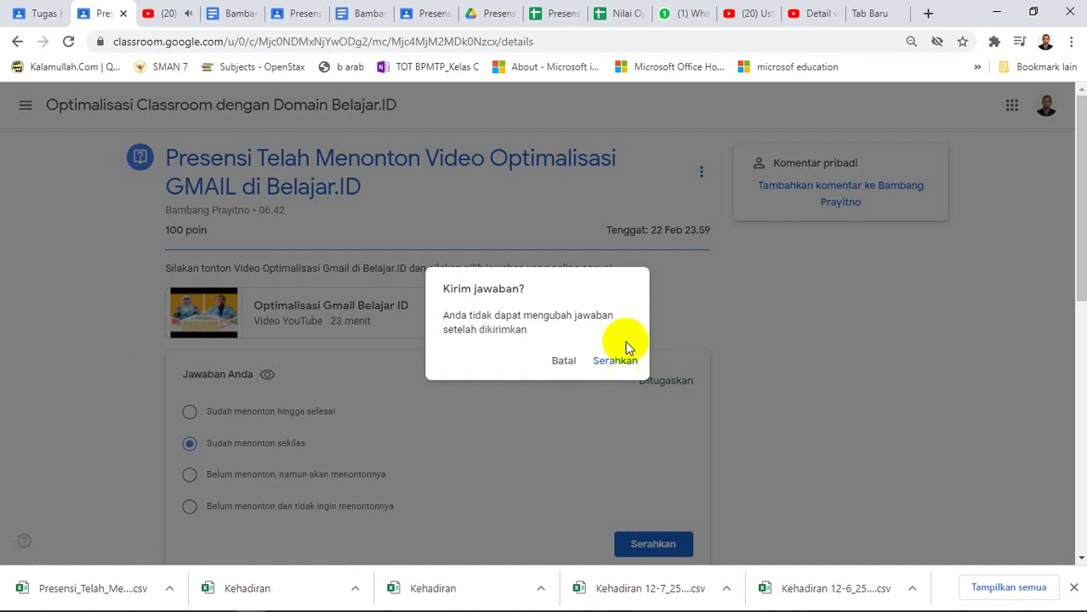
left_click(620, 362)
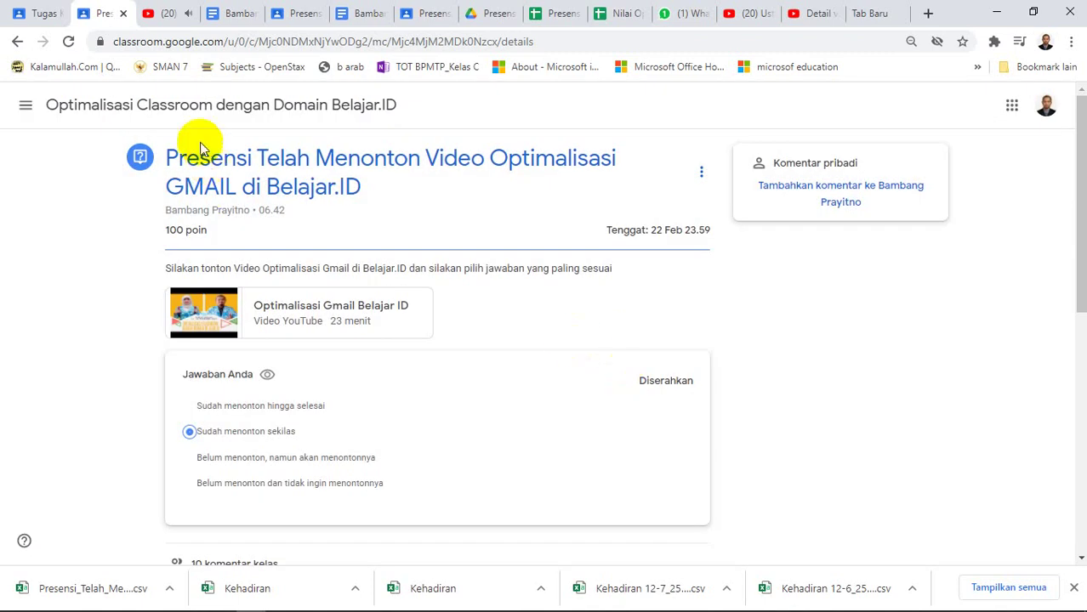
left_click(176, 14)
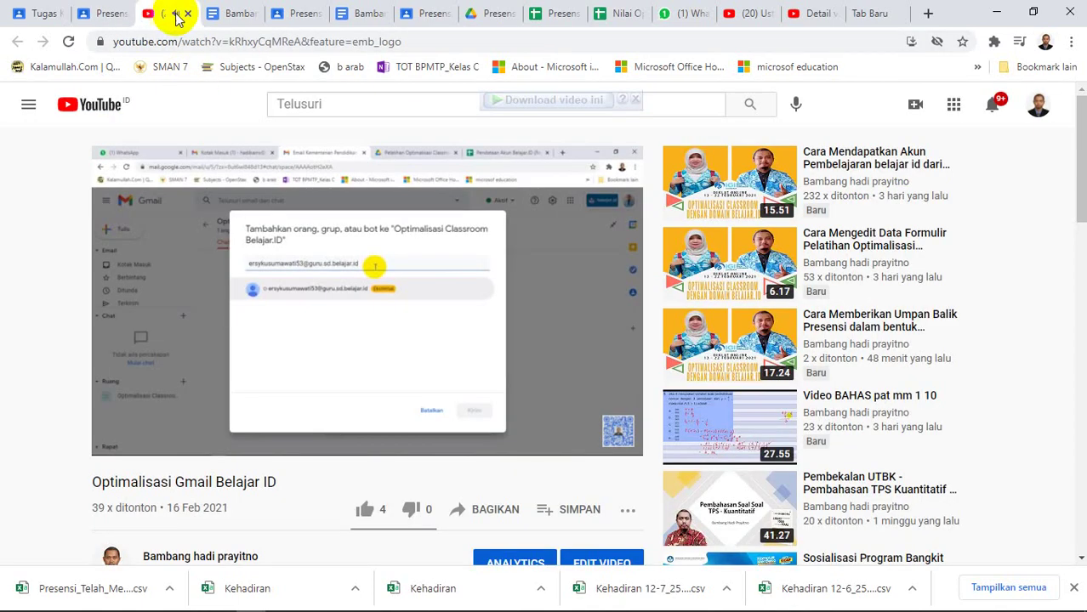
left_click(187, 14)
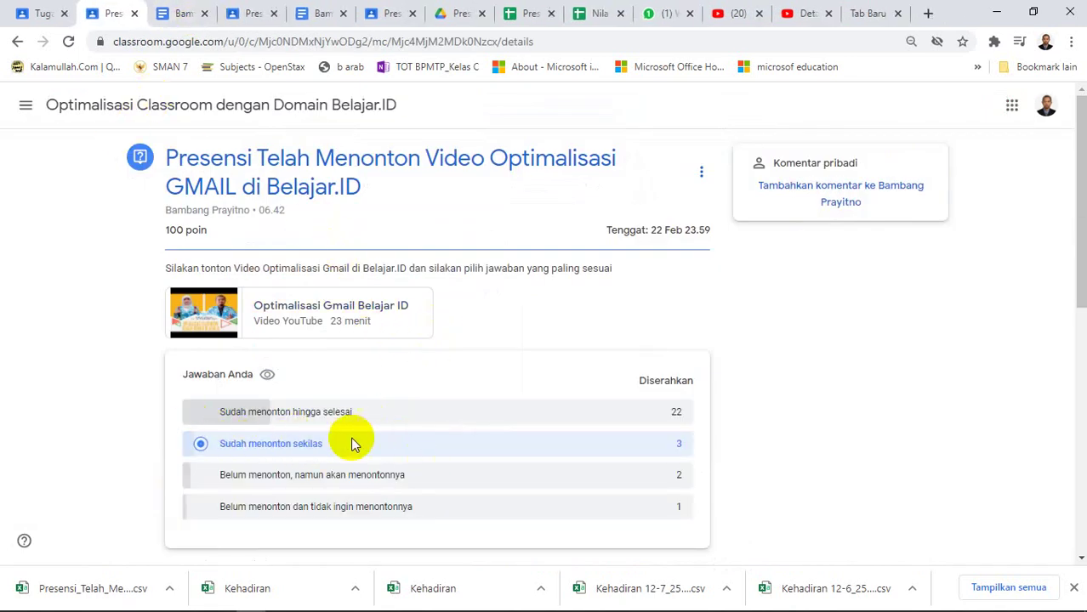
In the teacher's class view, open the submitted student answers for the "Presensi Telah Menonton Video Optimalisasi GMAIL di Belajar.ID" question
left_click(40, 16)
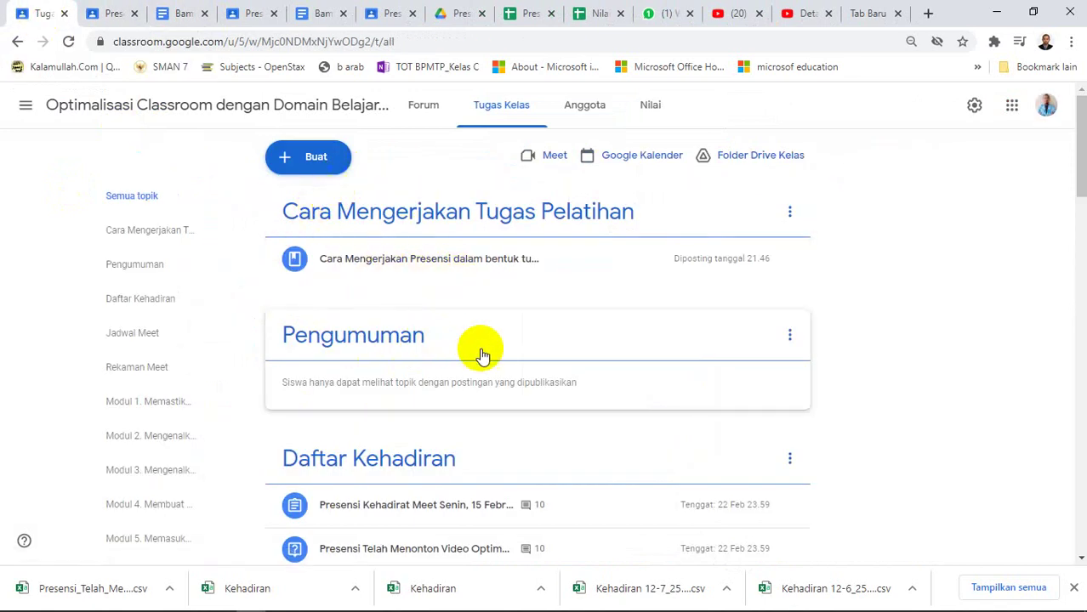
scroll(546, 384, "down", 2)
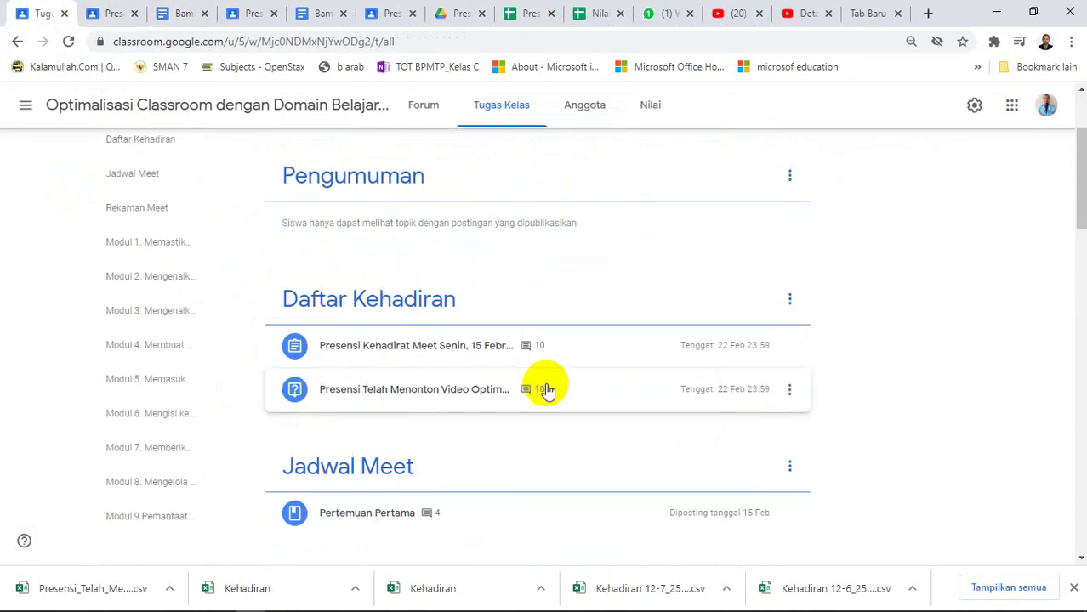
left_click(419, 393)
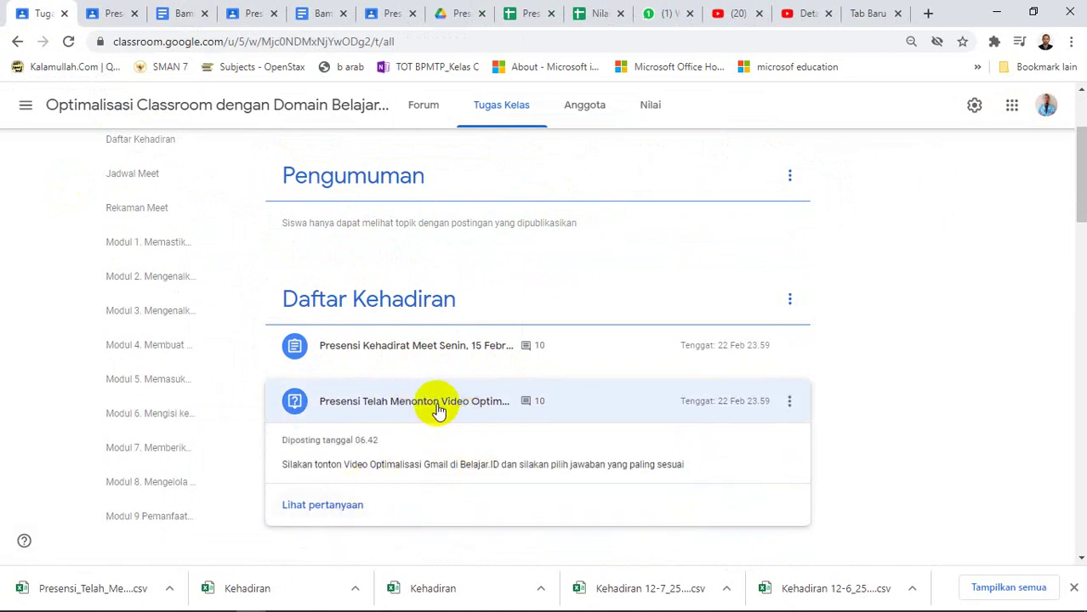
left_click(437, 408)
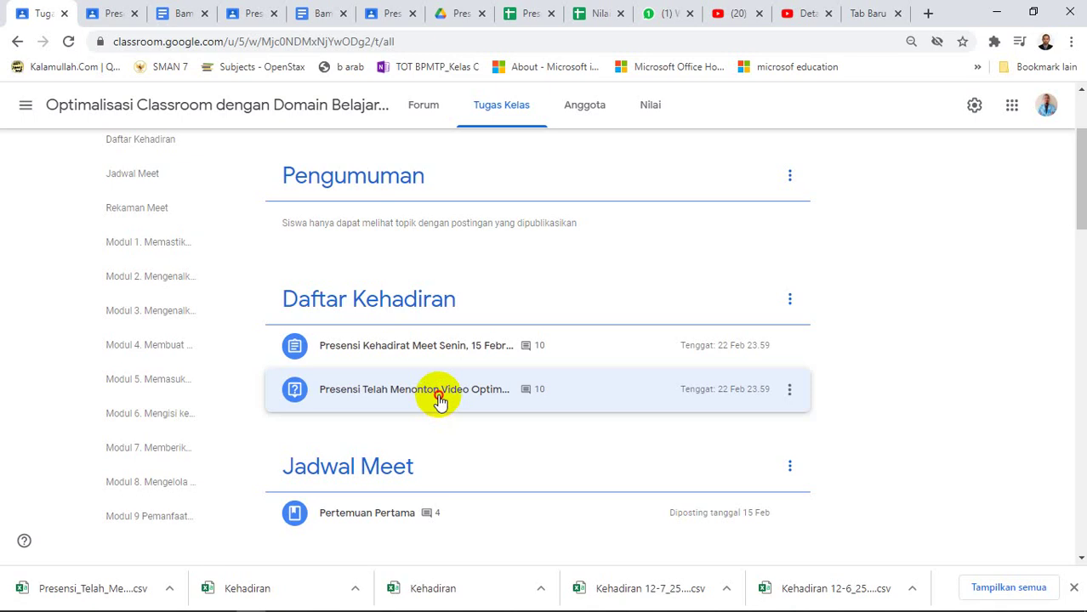
left_click(437, 400)
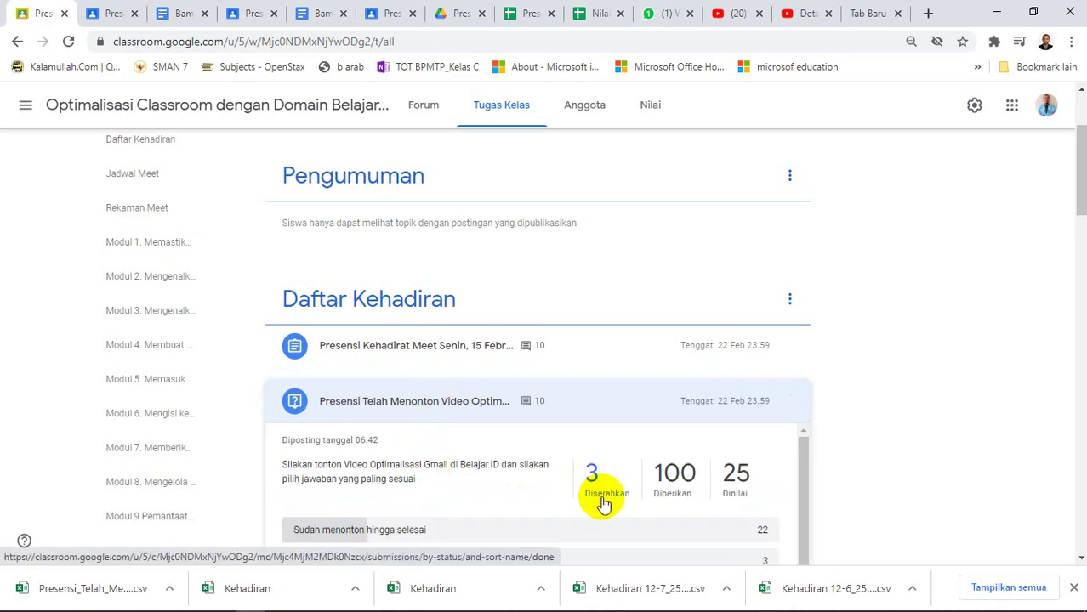
left_click(603, 502)
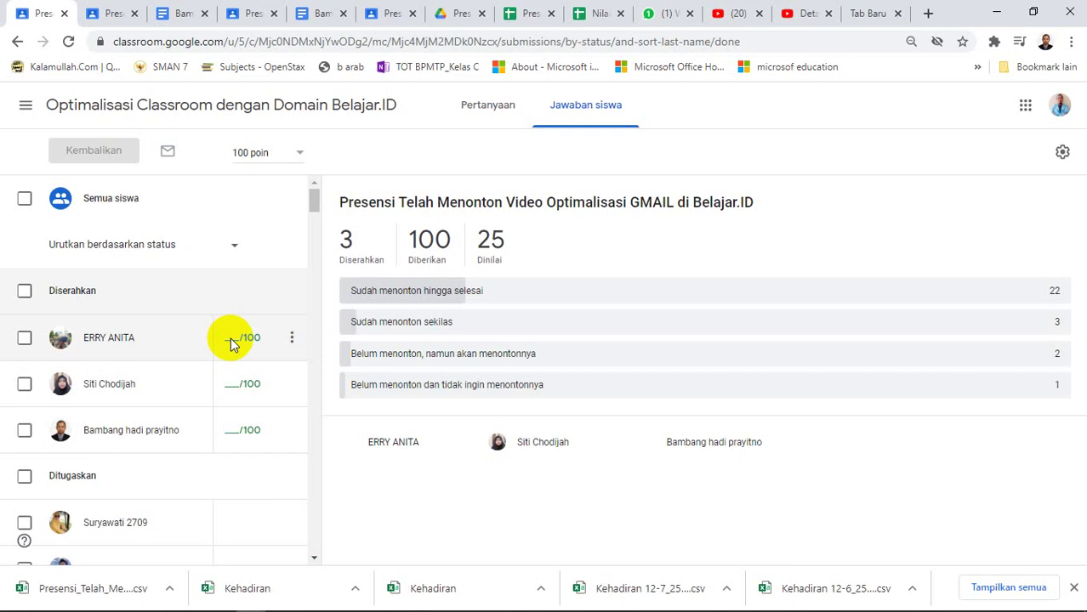
Grade the submission answered "Sudah menonton hingga selesai" with 100 and the one answered "Sudah menonton sekilas" with 90
left_click(230, 337)
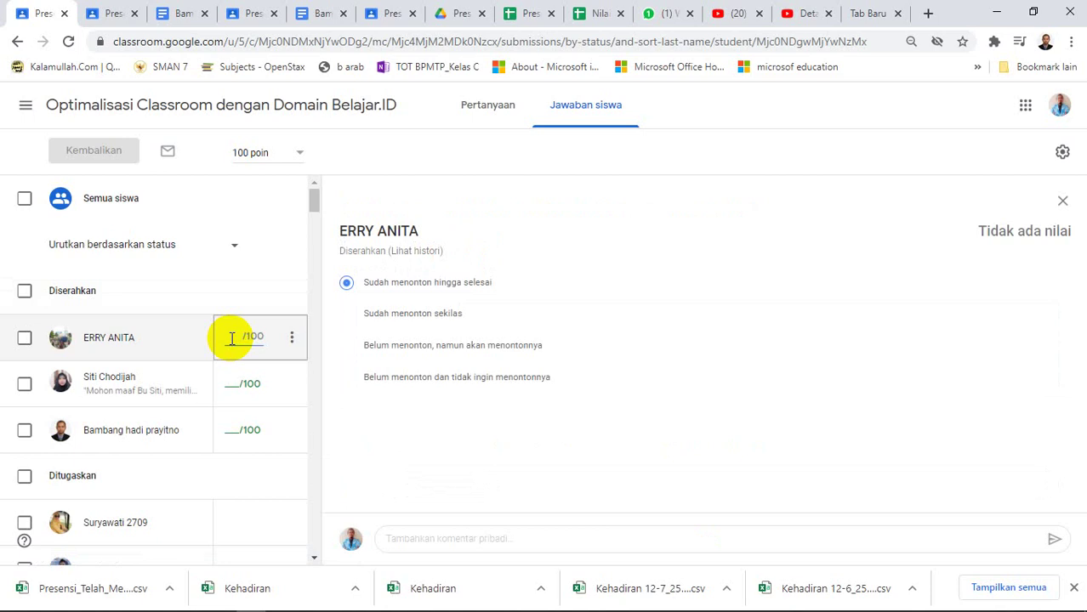
type("100")
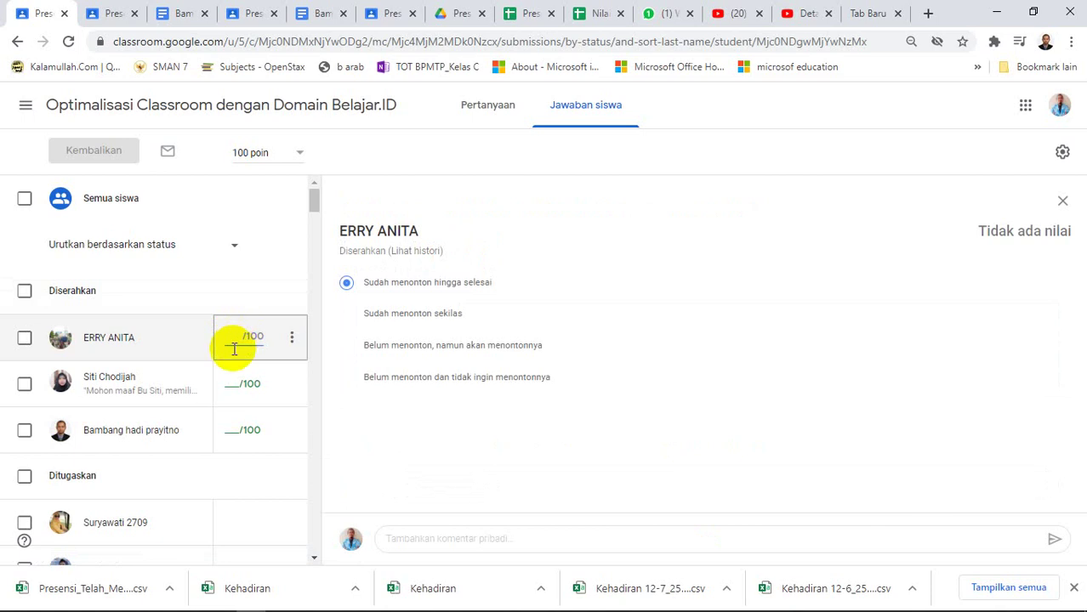
left_click(231, 429)
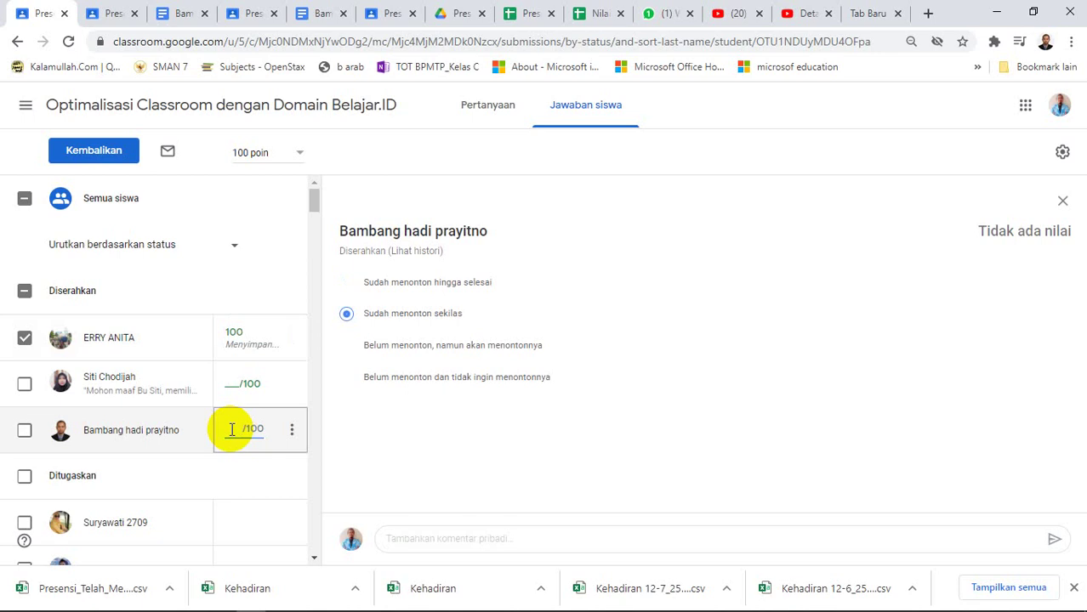
type("90")
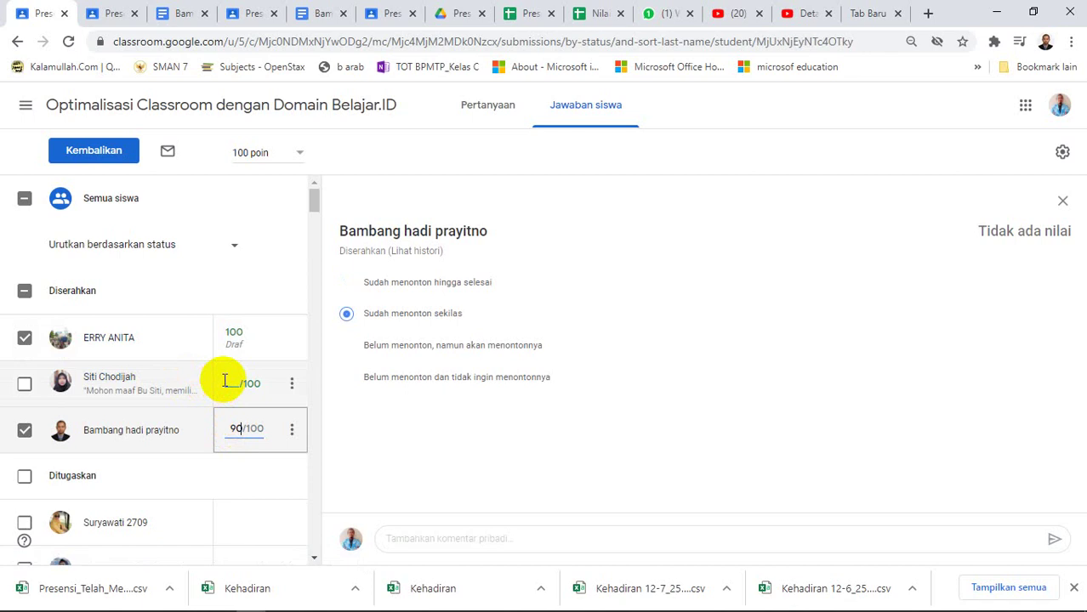
Review the remaining submitted answer with its private comments, leave it ungraded, and return the two graded submissions to their students
left_click(224, 380)
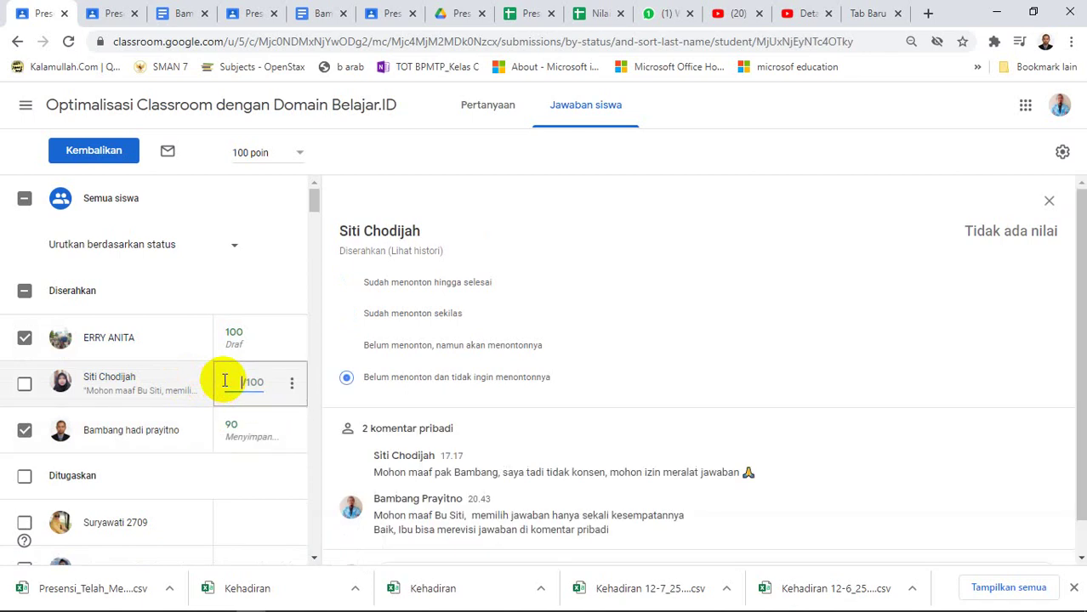
scroll(637, 453, "down", 1)
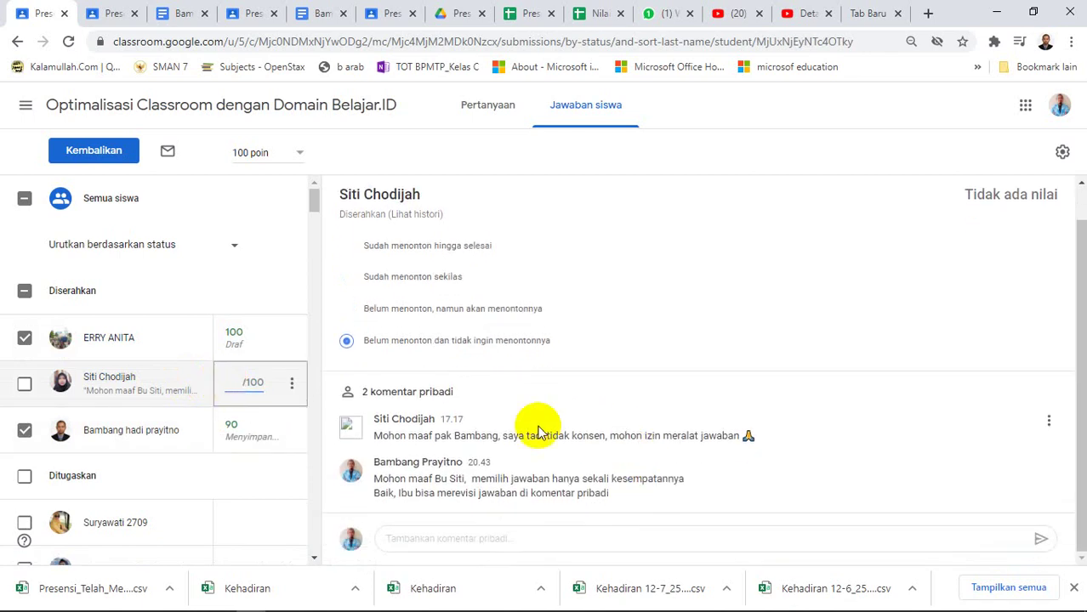
left_click(96, 151)
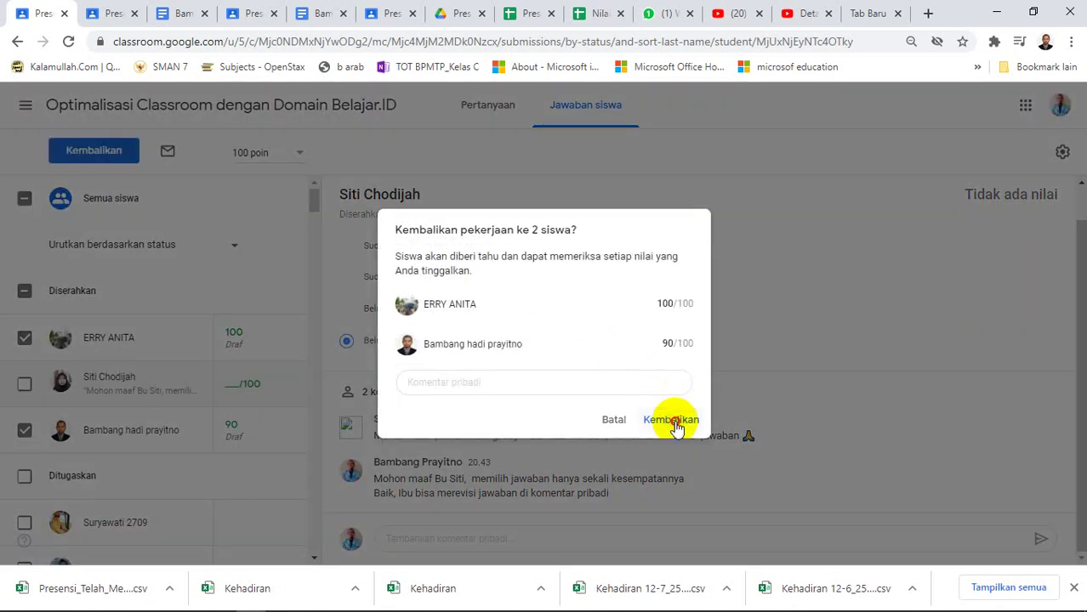
left_click(671, 421)
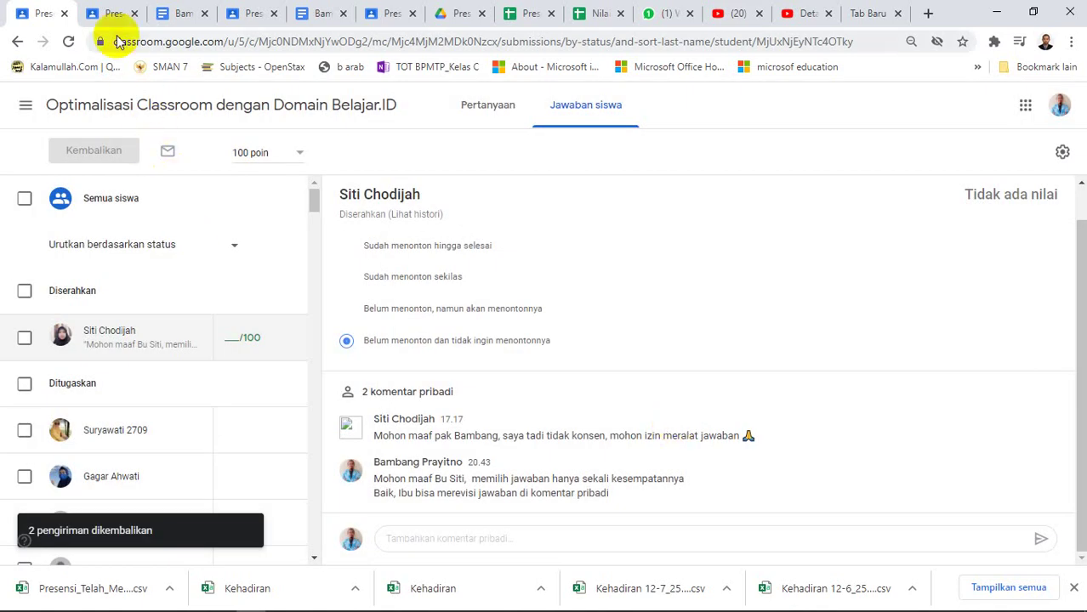
Switch to the student's view of the attendance question and check its returned grade and status
left_click(113, 15)
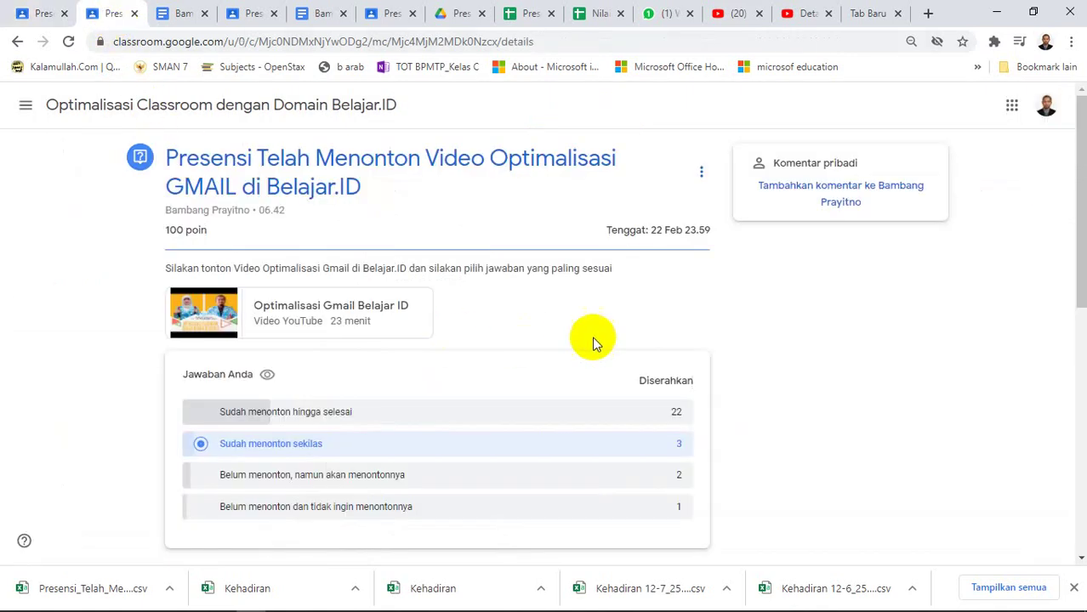
scroll(526, 314, "down", 3)
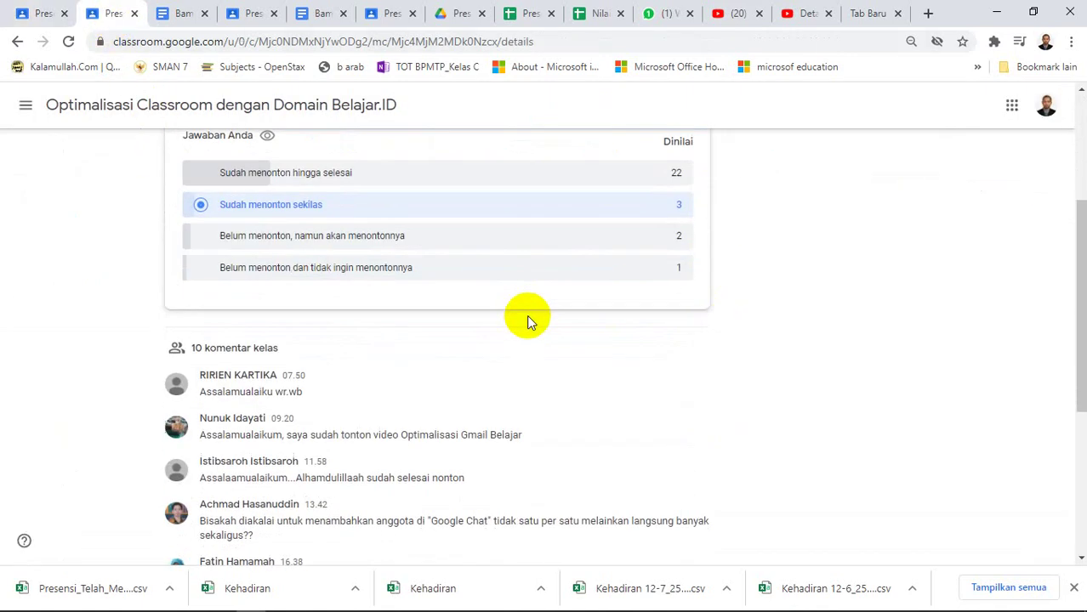
scroll(527, 315, "up", 3)
scroll(526, 315, "up", 1)
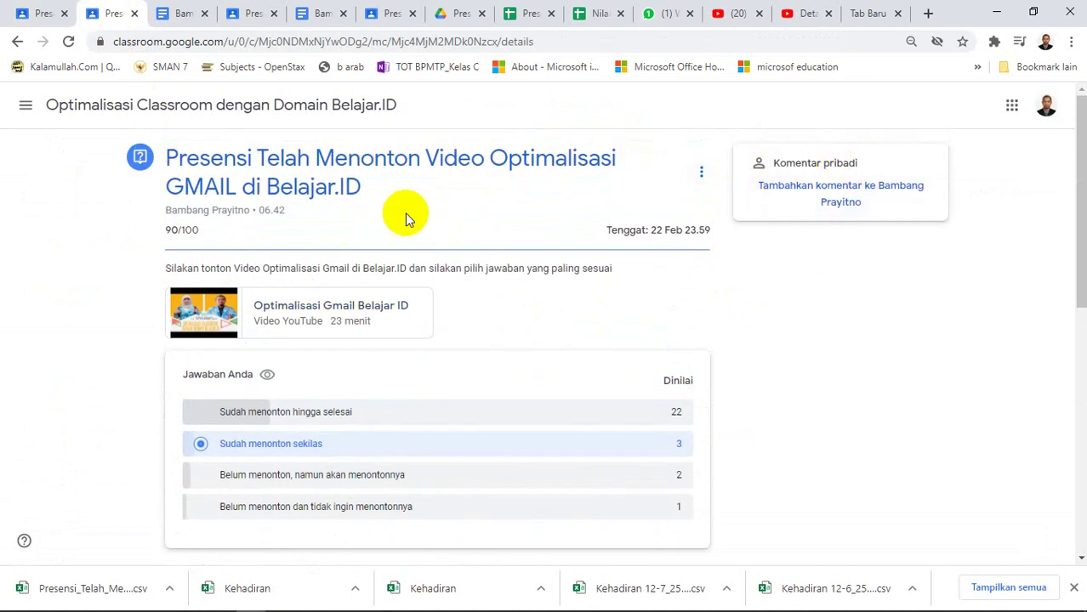
scroll(419, 218, "down", 3)
scroll(419, 219, "up", 3)
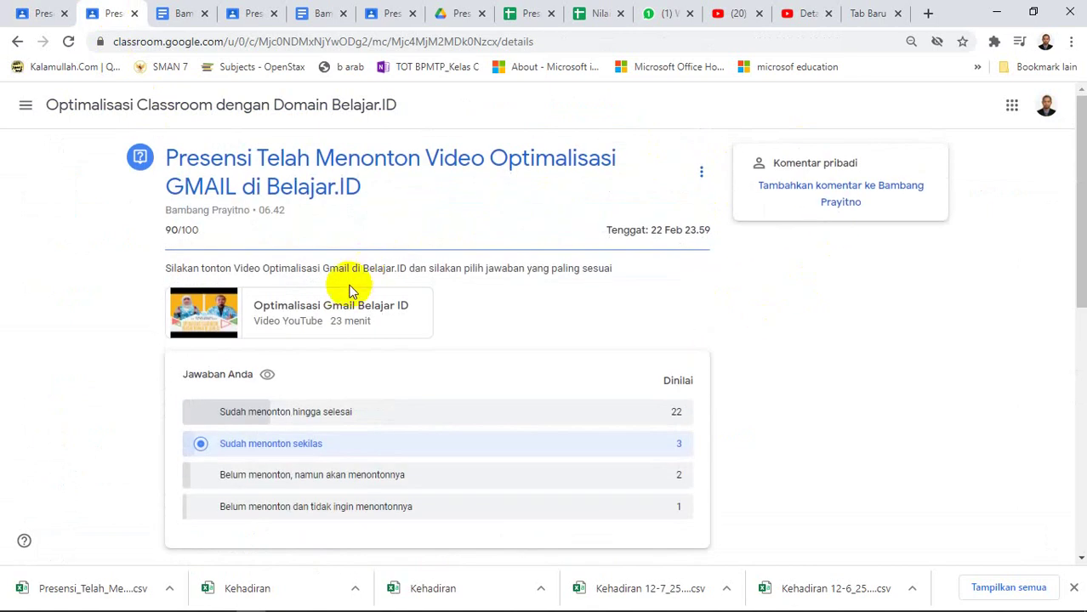
Open the student's Daftar tugas and look through its Ditugaskan, Tidak Ada and Selesai lists
left_click(72, 115)
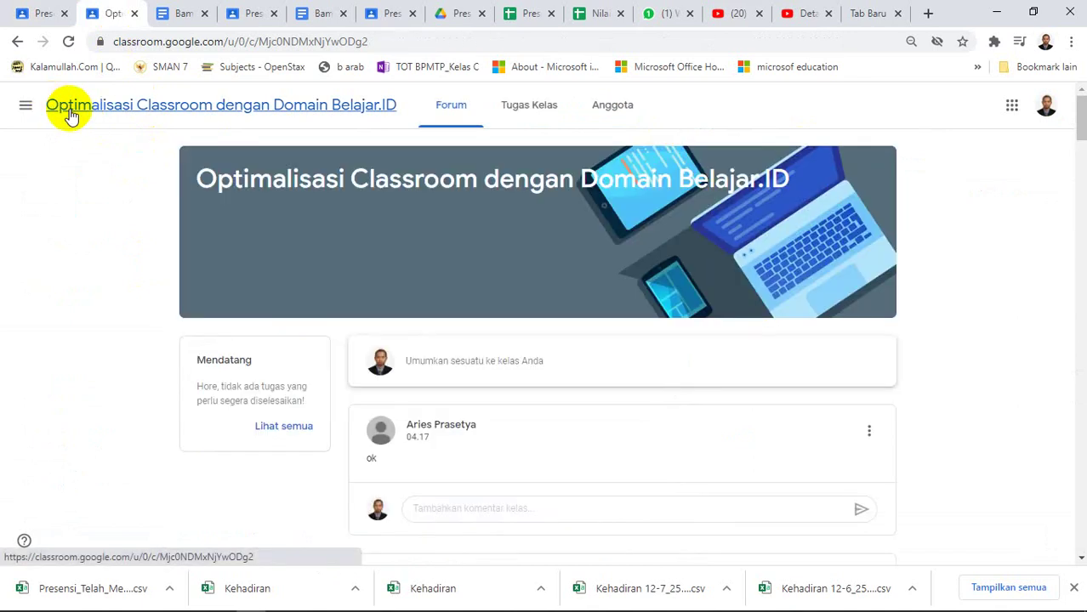
left_click(25, 108)
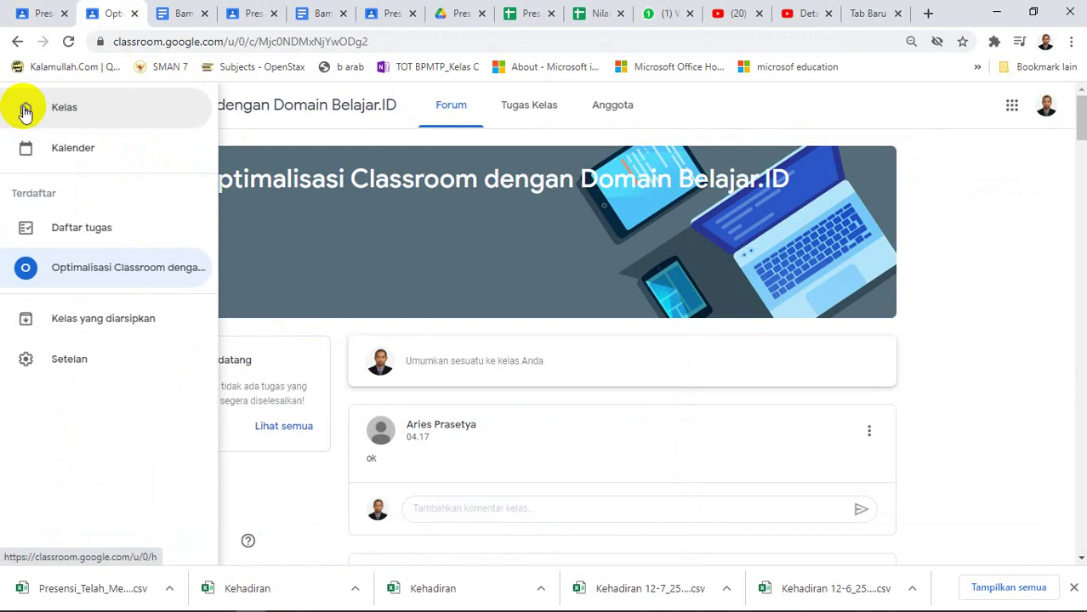
left_click(66, 230)
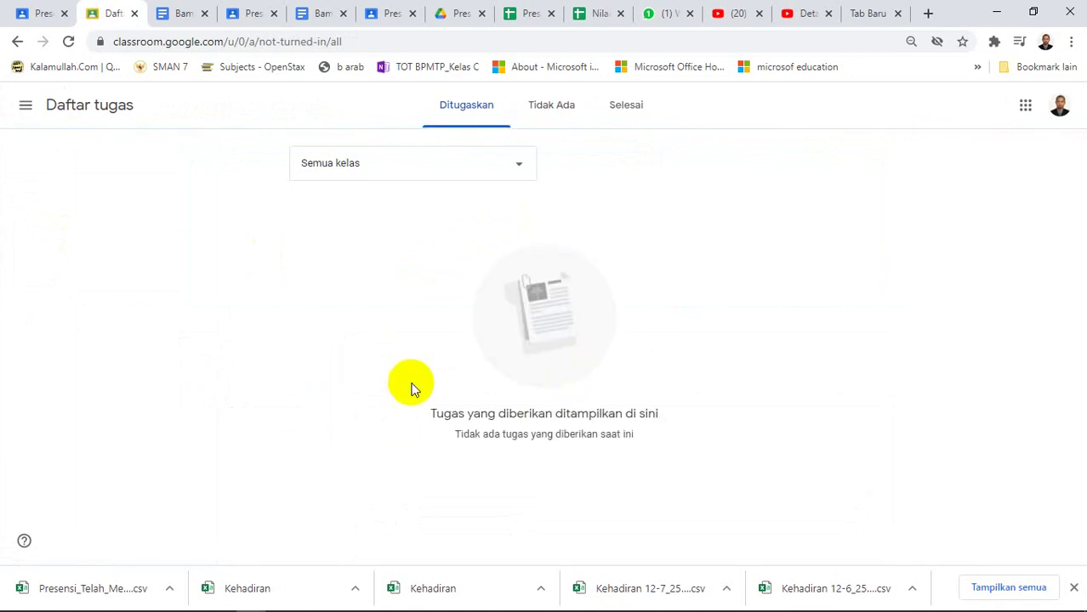
left_click(560, 120)
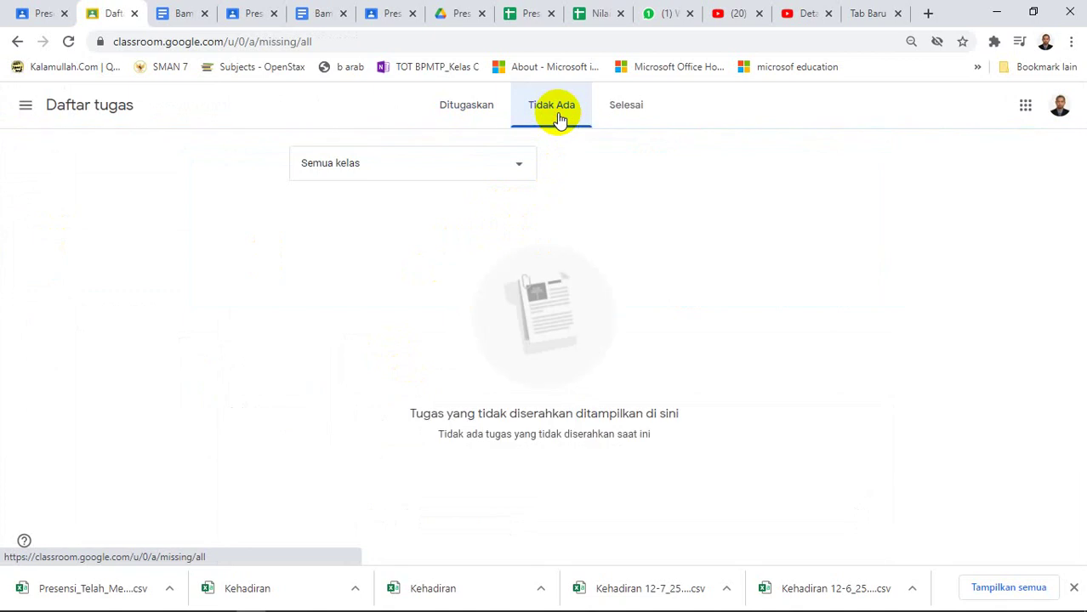
left_click(617, 117)
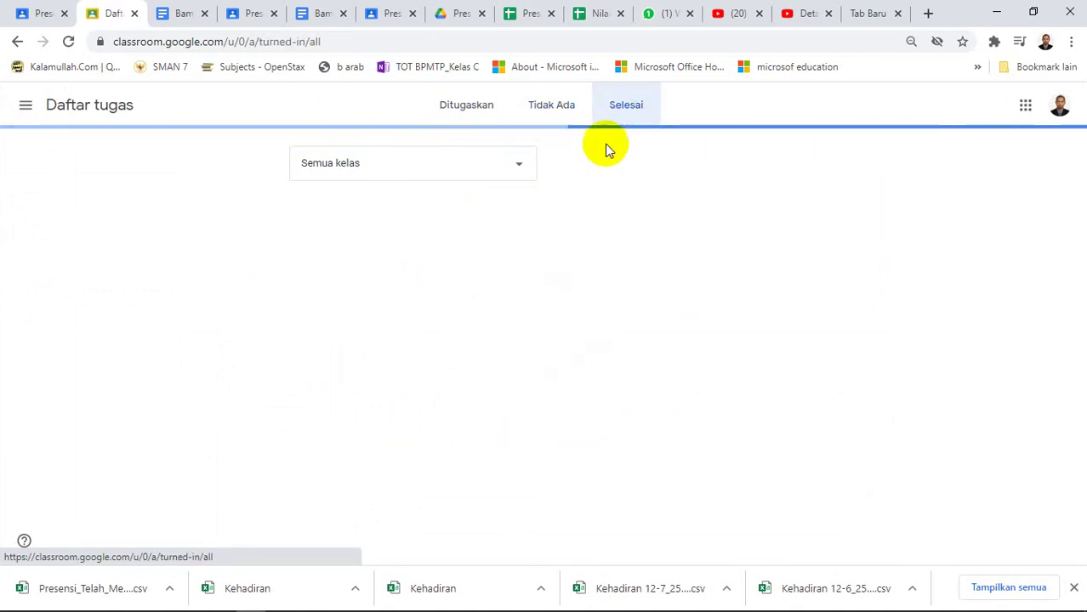